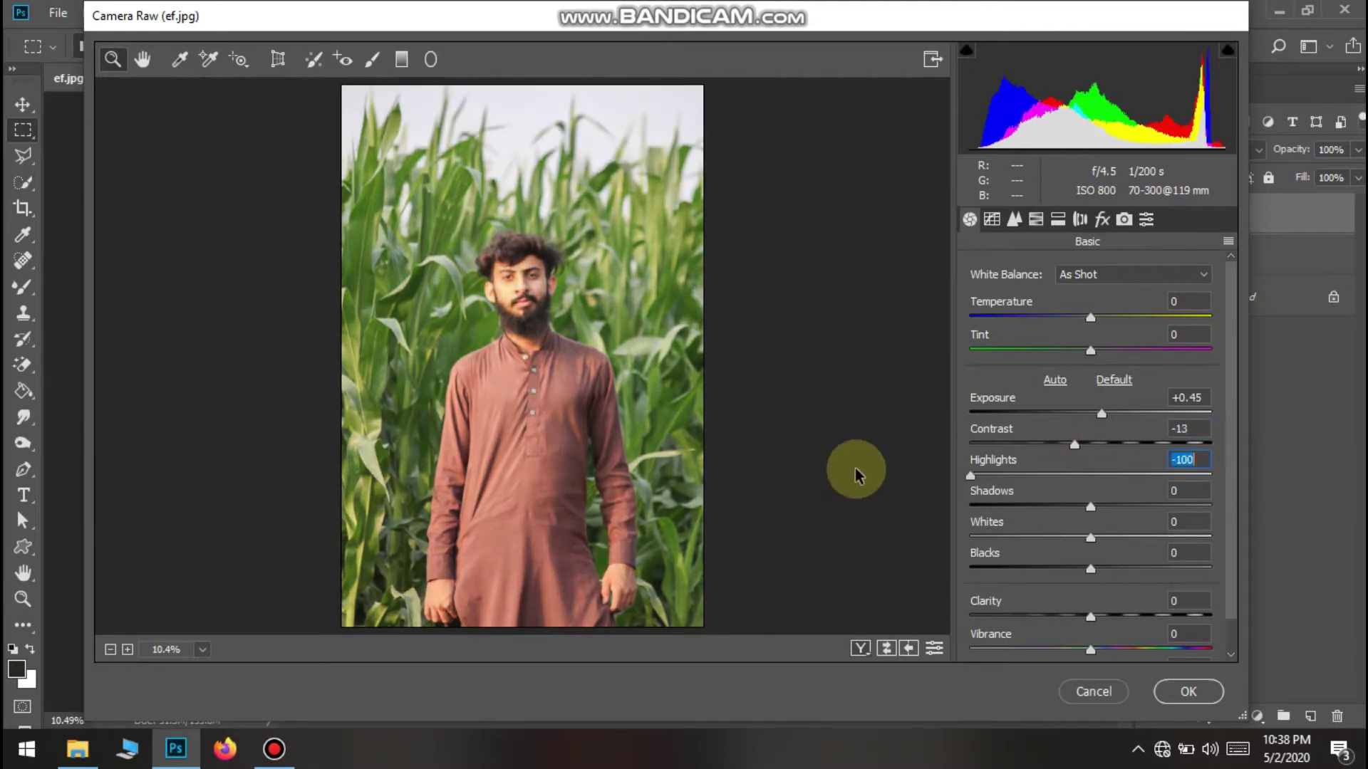
Raise the portrait's Shadows to +18 and its Clarity to +18
mouse_move(1090, 506)
left_mouse_down()
mouse_move(1230, 501)
mouse_move(1112, 505)
left_mouse_up()
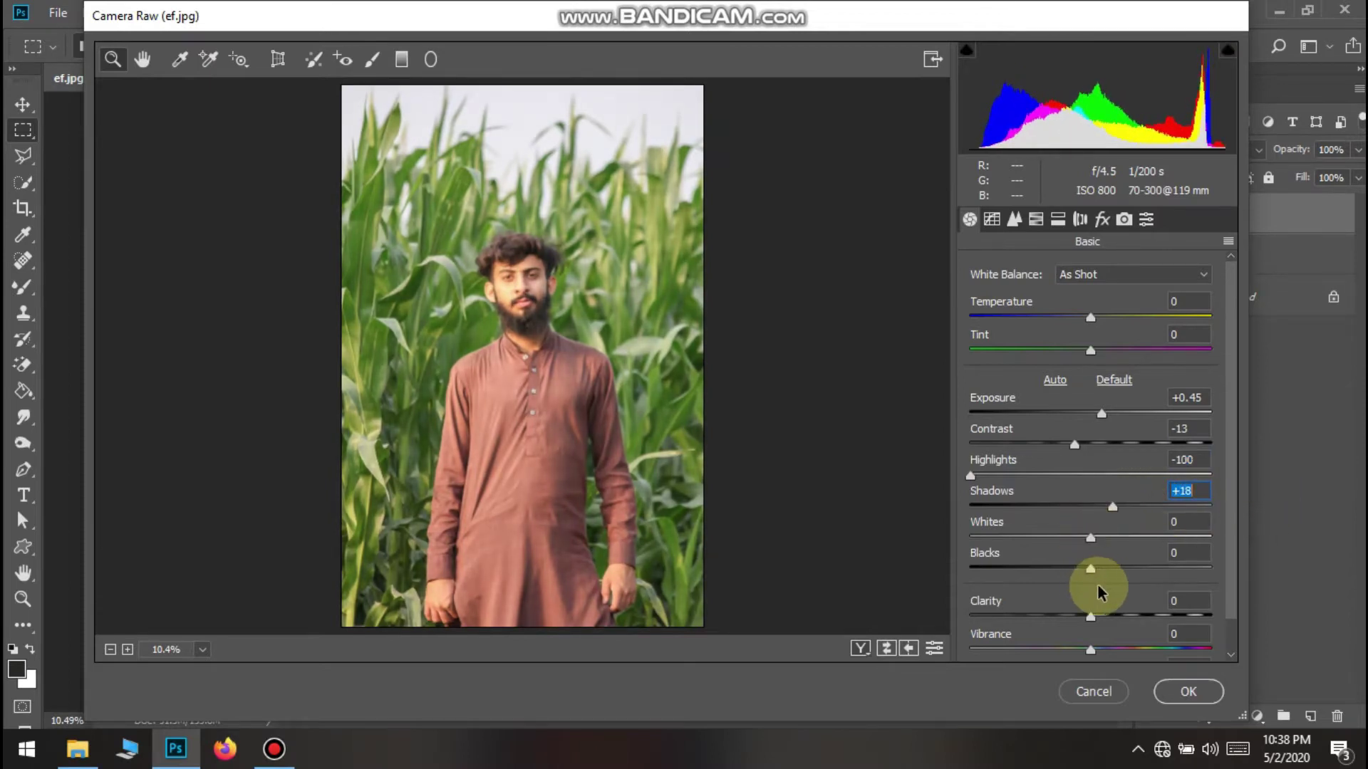
scroll(1098, 587, "down", 1)
mouse_move(1096, 580)
left_mouse_down()
mouse_move(1197, 580)
mouse_move(1116, 594)
left_mouse_up()
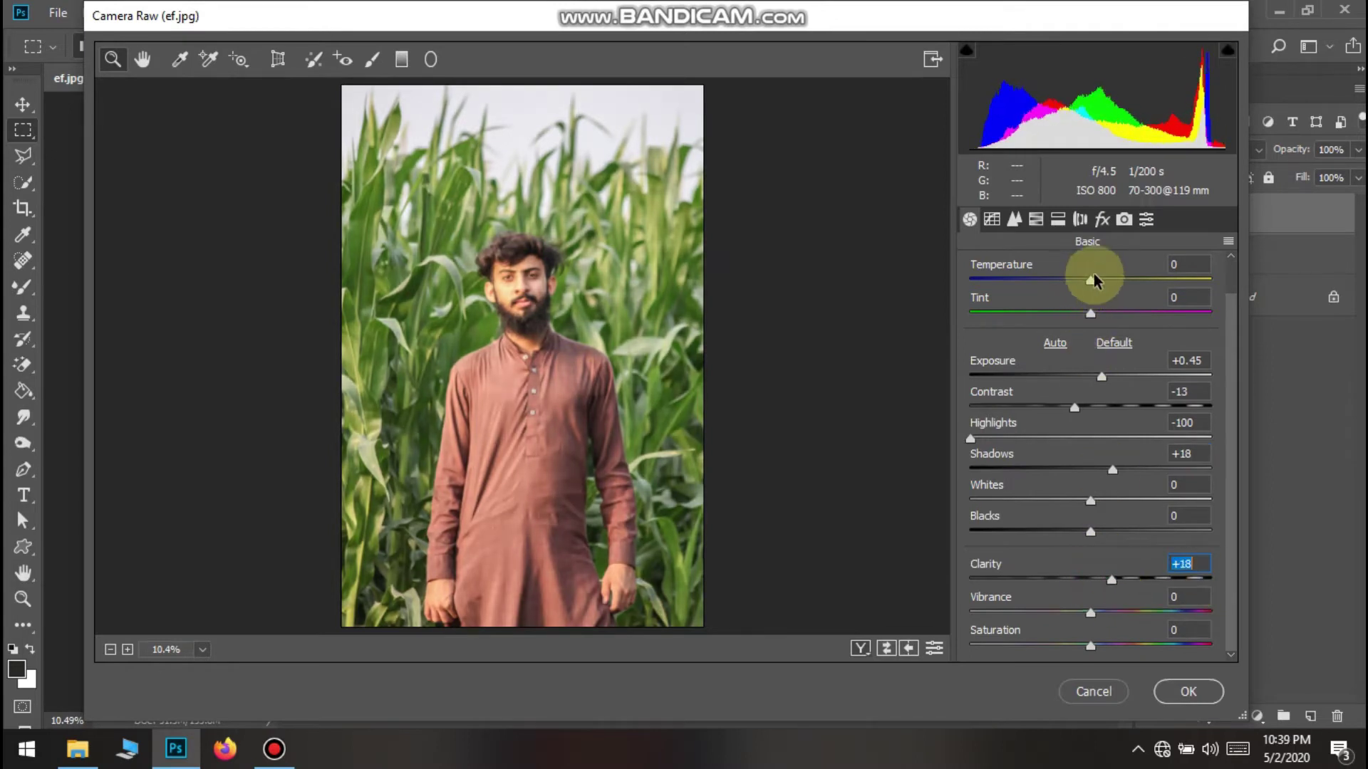
Shift the hue of both Yellows and Greens to -100 in the HSL adjustments
left_click(1035, 219)
left_click(981, 303)
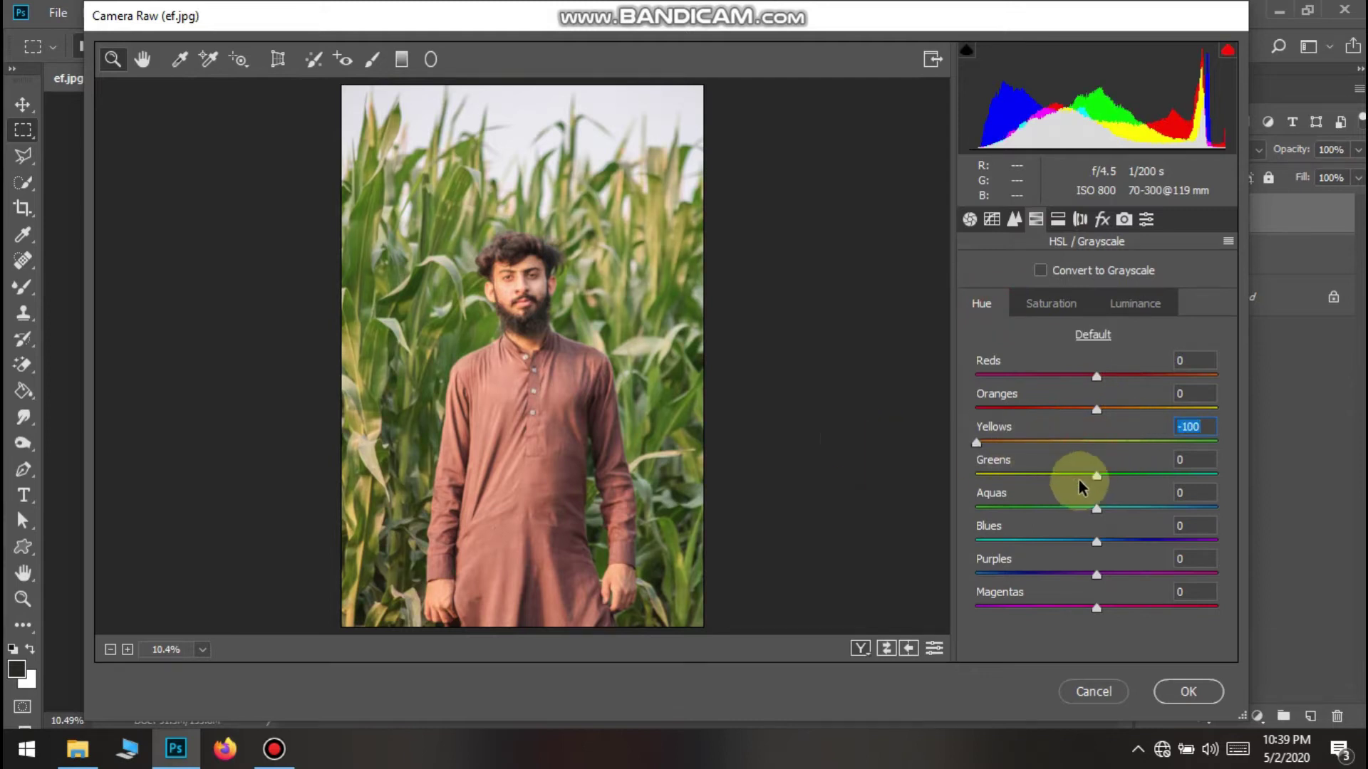
left_click_drag(976, 475, 903, 476)
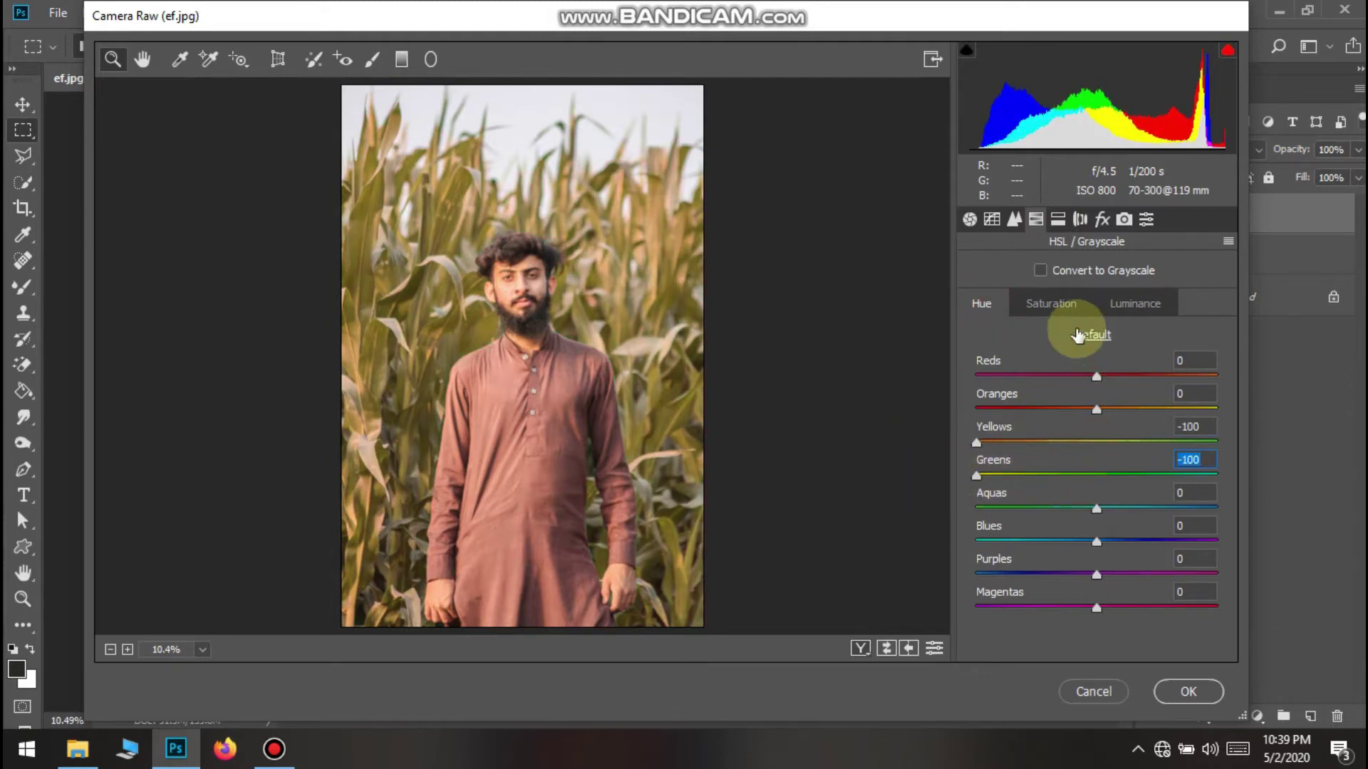
Try out stronger Yellows saturation, ending with Yellows saturation at -7 and Greens saturation at +4
left_click(1053, 305)
left_click_drag(1096, 442, 1355, 453)
left_click(1175, 486)
left_click_drag(1187, 476, 1096, 485)
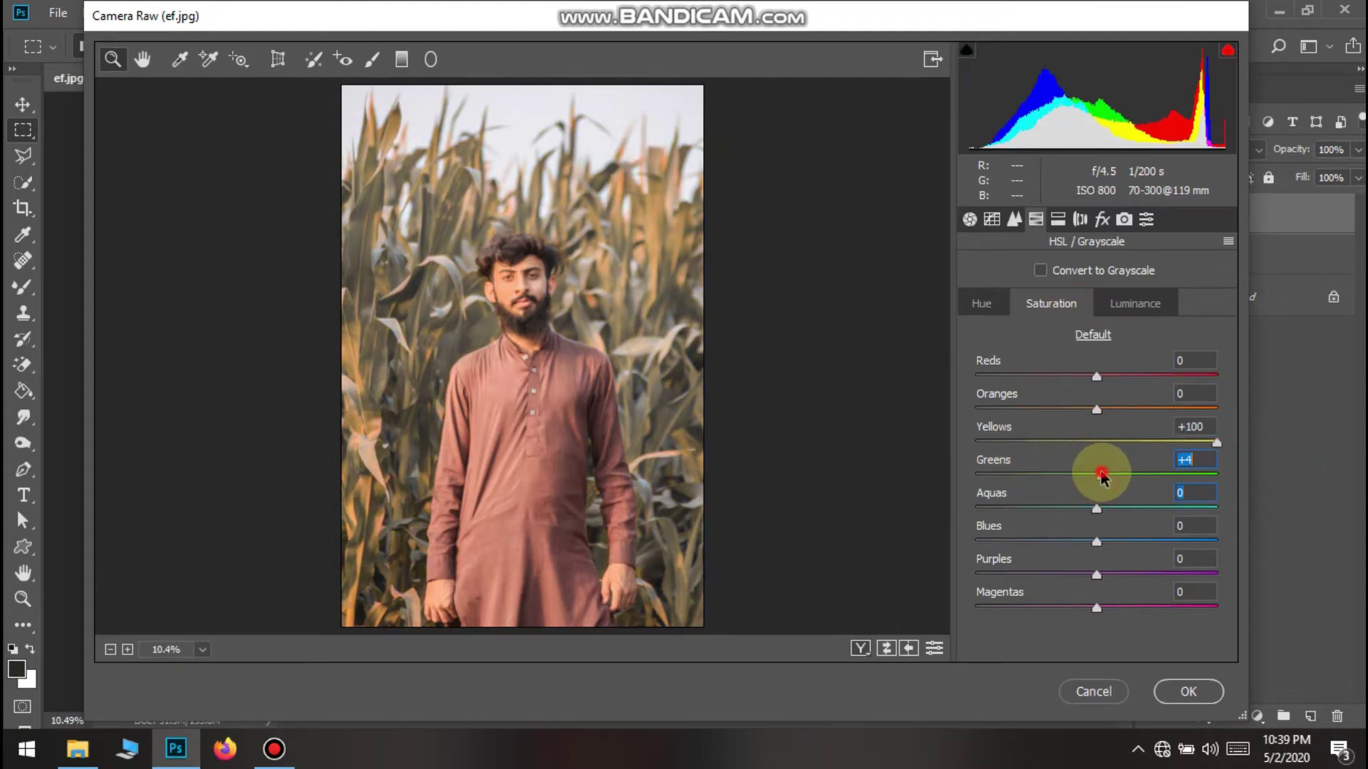
left_click(1101, 473)
left_click(1100, 437)
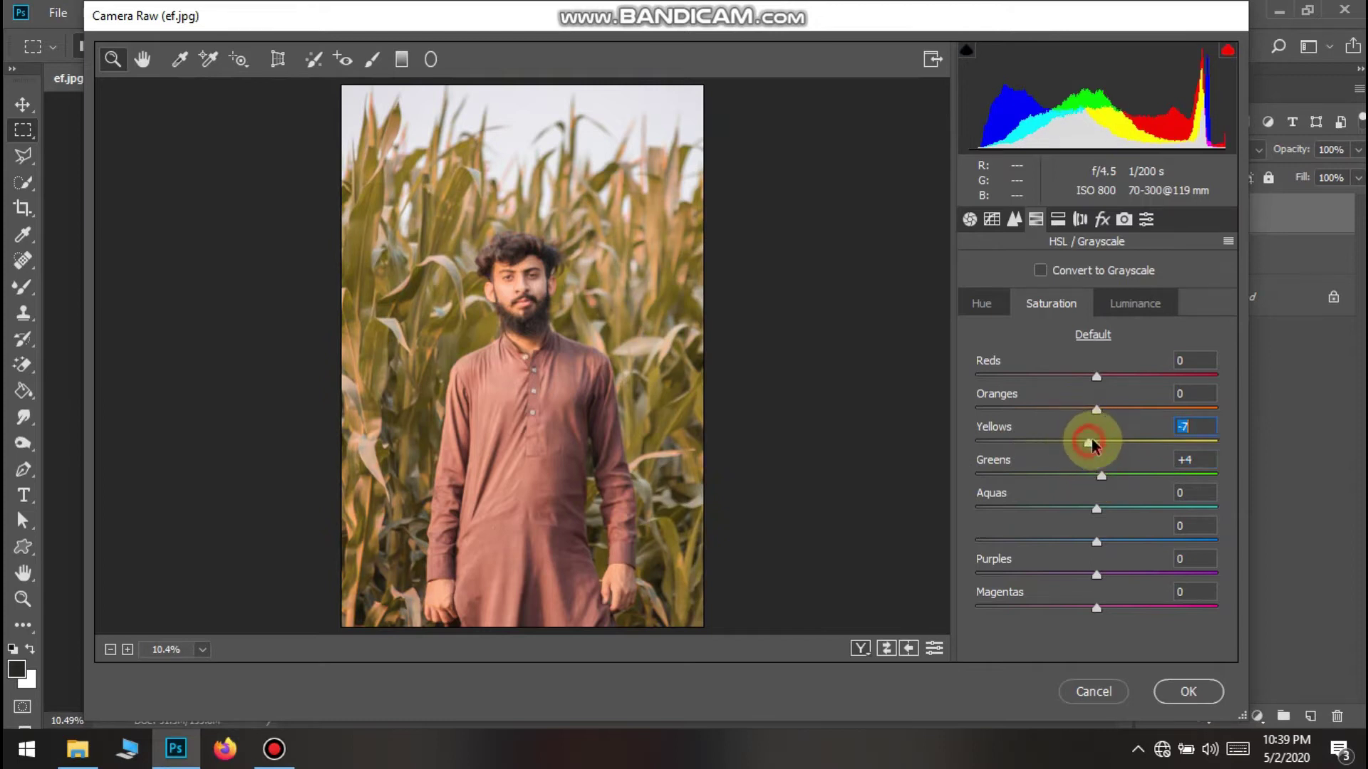
Shift the Greens hue to +93 and the Yellows hue to +100
left_click(1000, 313)
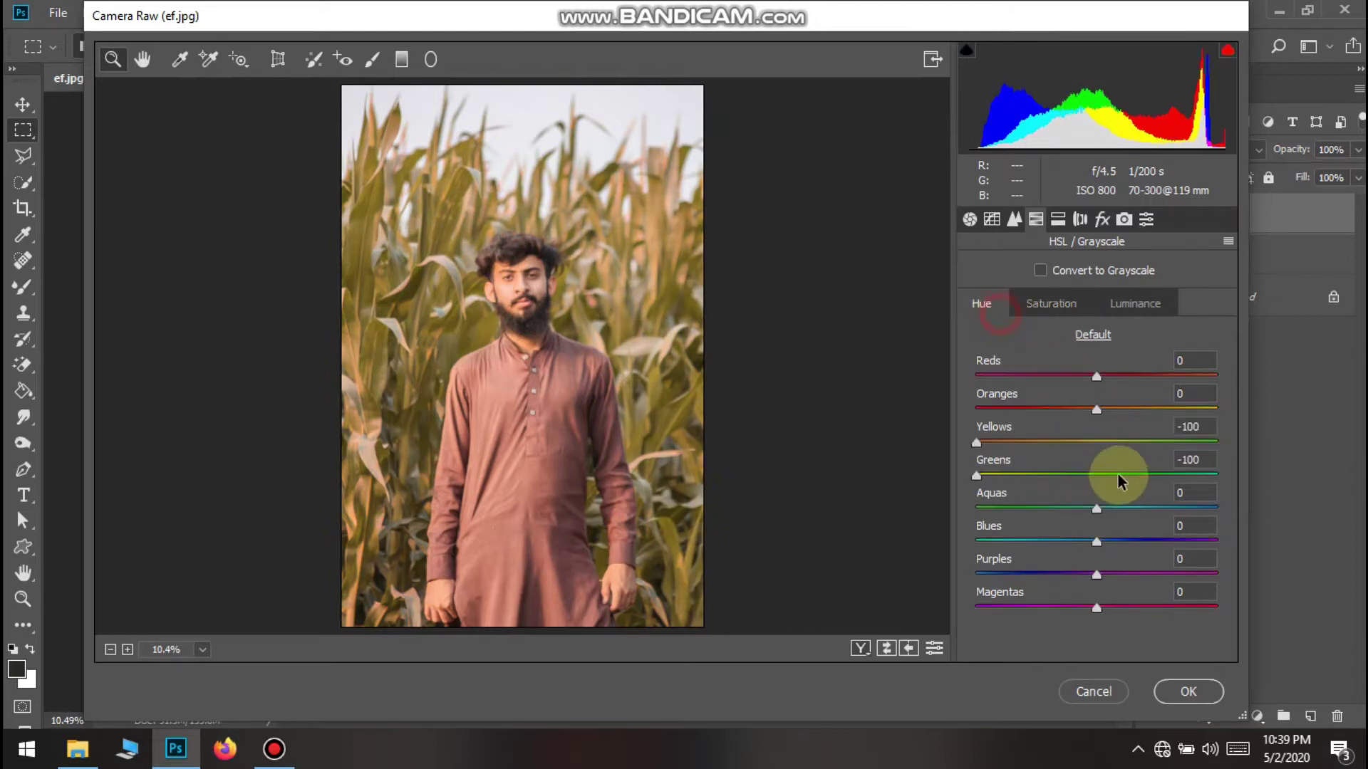
left_click_drag(1129, 470, 1313, 439)
left_click_drag(1087, 430, 1226, 449)
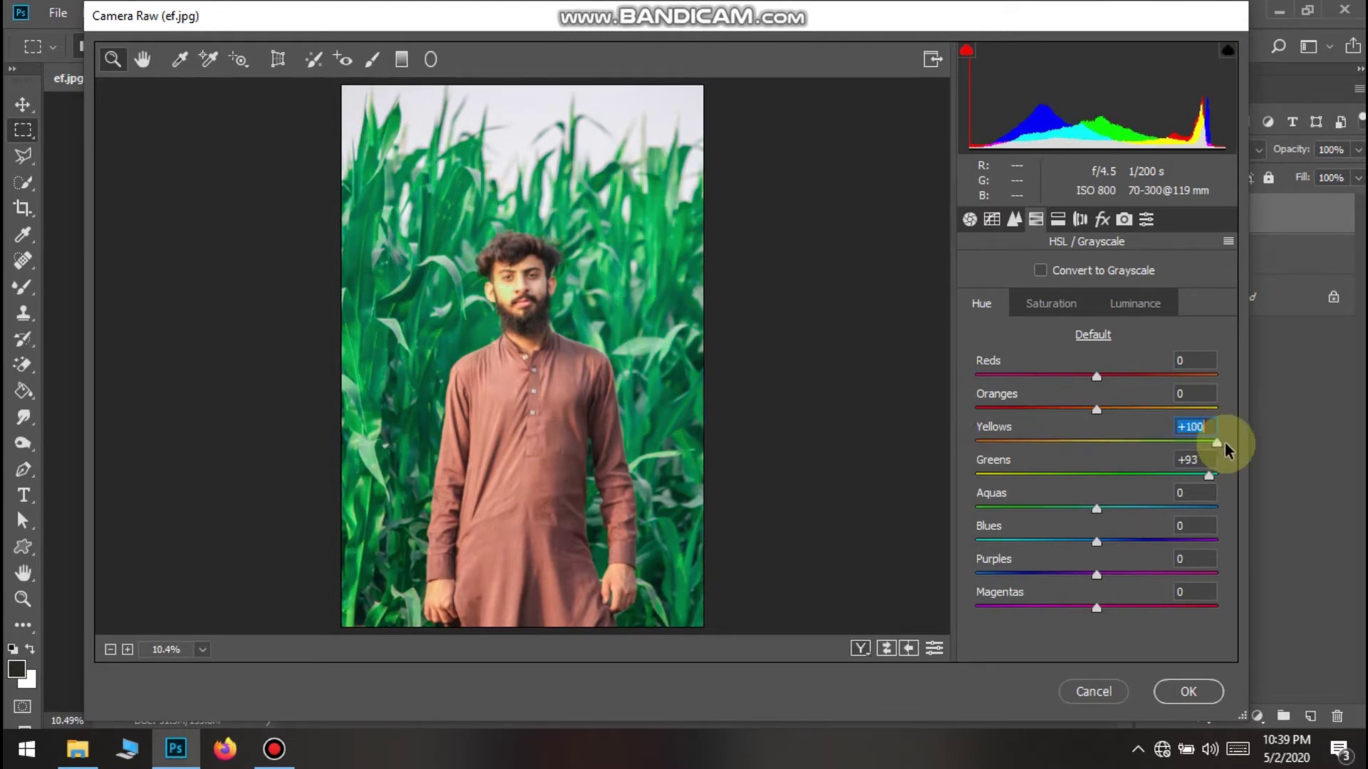
Set the Yellows saturation to +2 and the Yellows hue to -100
left_click(1037, 311)
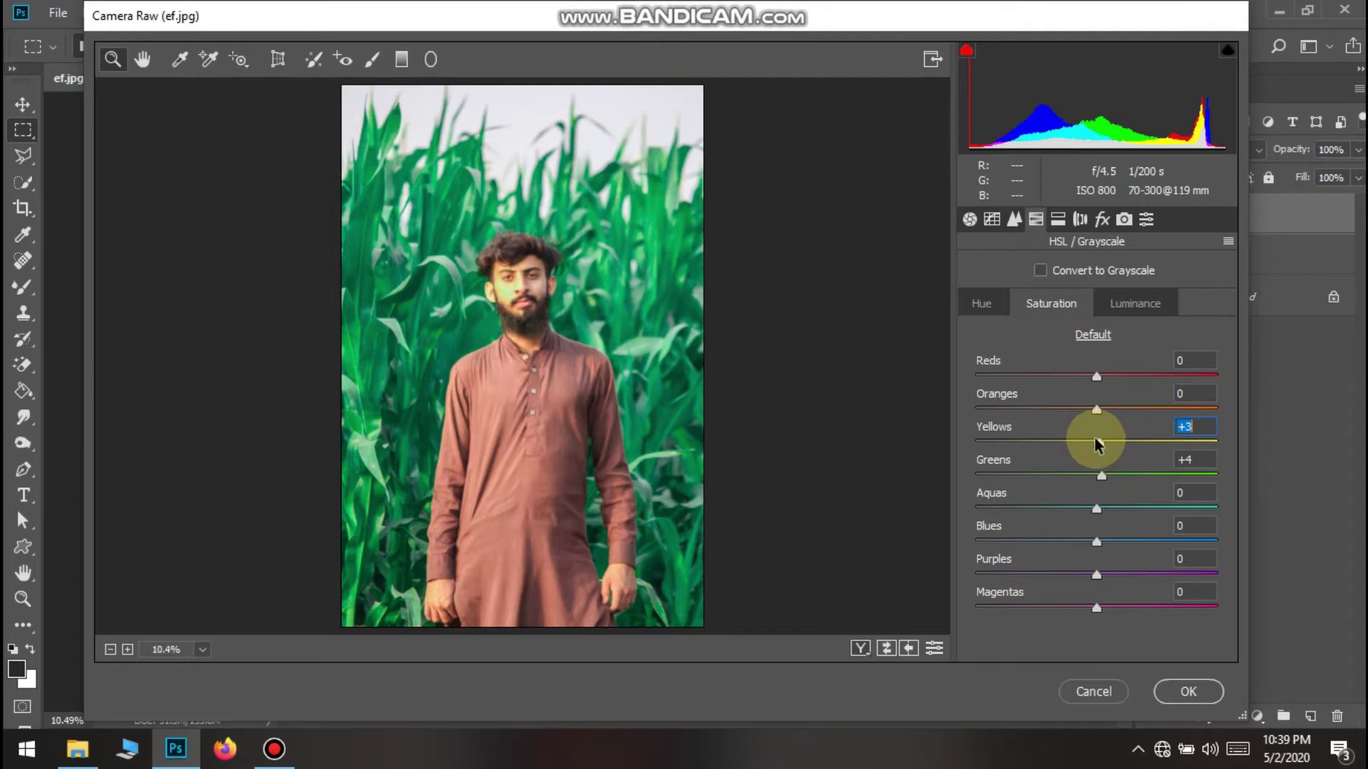
left_click_drag(1097, 443, 1099, 442)
left_click(1121, 319)
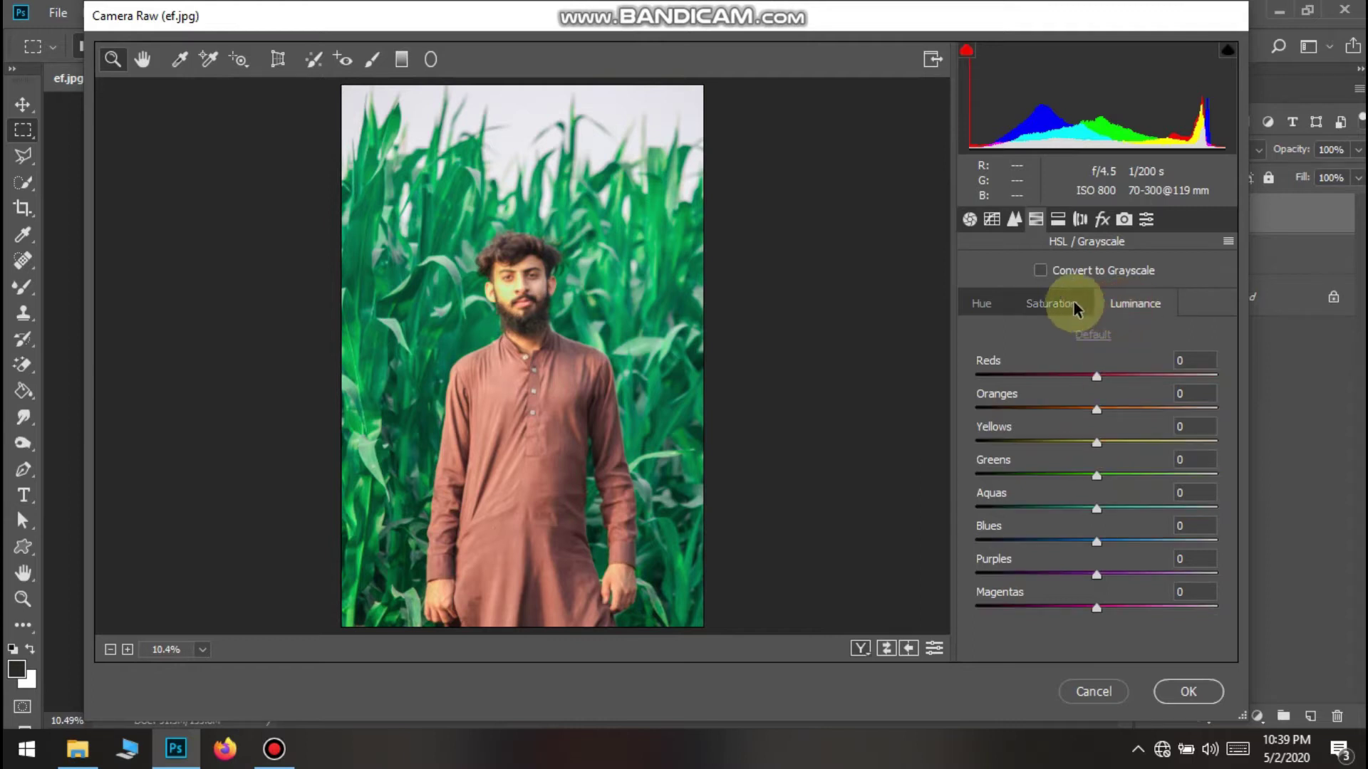
left_click(981, 299)
left_click_drag(1102, 443, 855, 448)
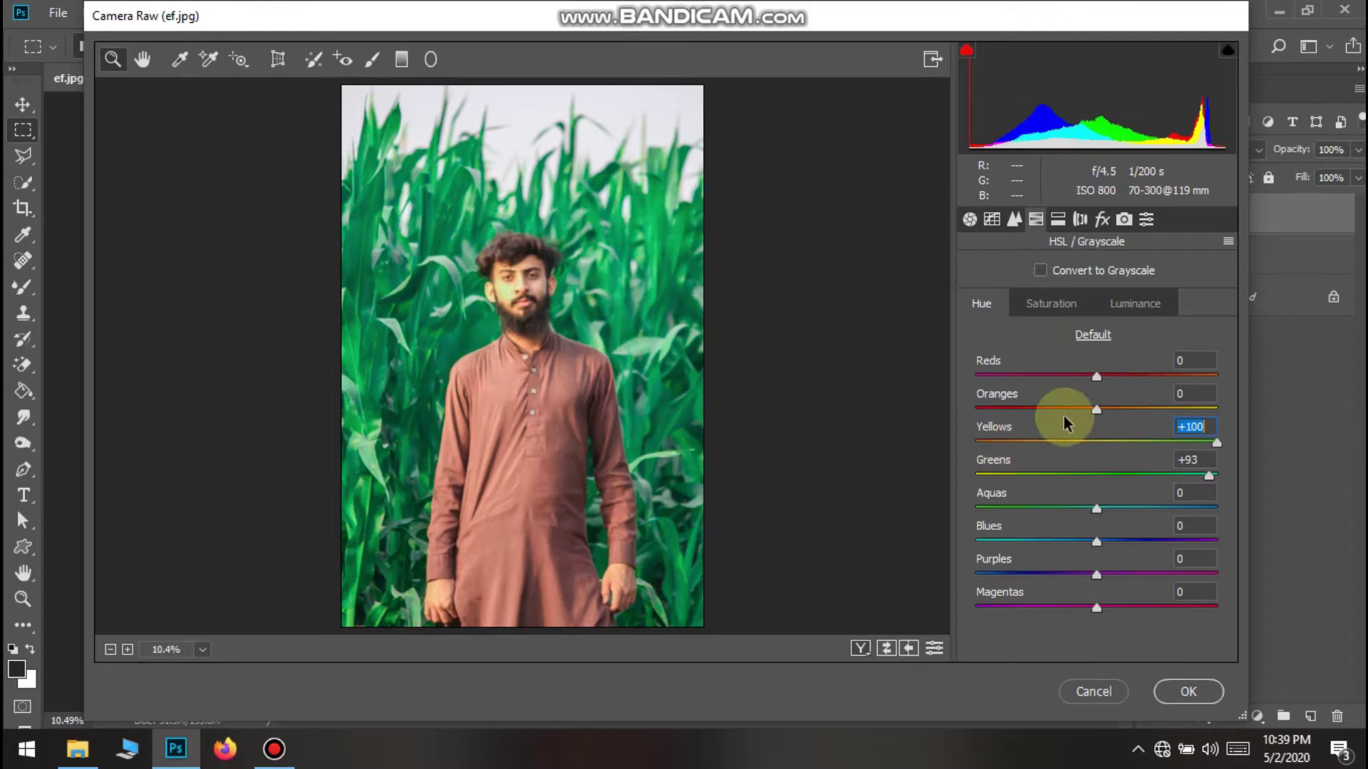
Set the saturation of Greens to +12, Aquas to -33 and Blues to -100
left_click(1050, 303)
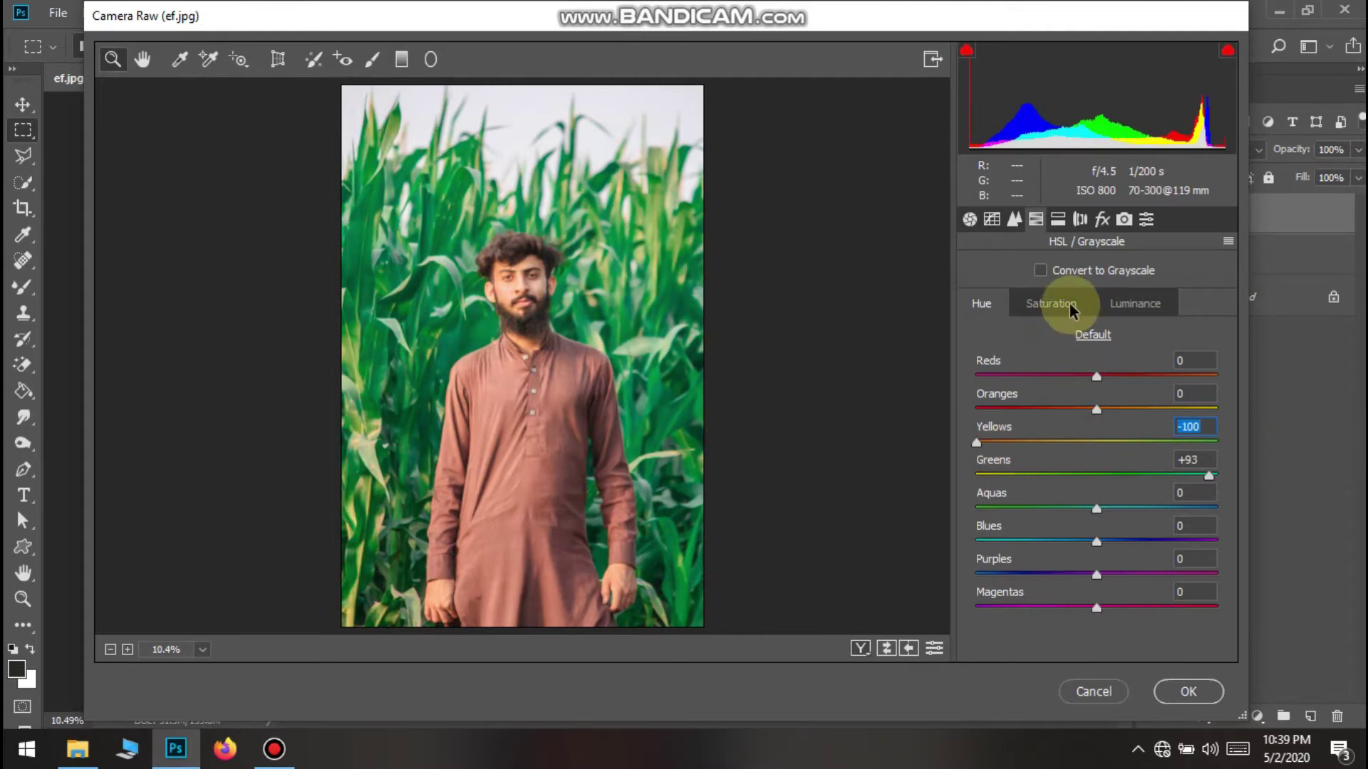
mouse_move(1102, 478)
left_mouse_down()
mouse_move(1318, 482)
mouse_move(733, 451)
mouse_move(1111, 462)
left_mouse_up()
left_click_drag(1101, 546, 861, 490)
left_click_drag(1233, 531, 1054, 483)
left_click_drag(1123, 541, 648, 237)
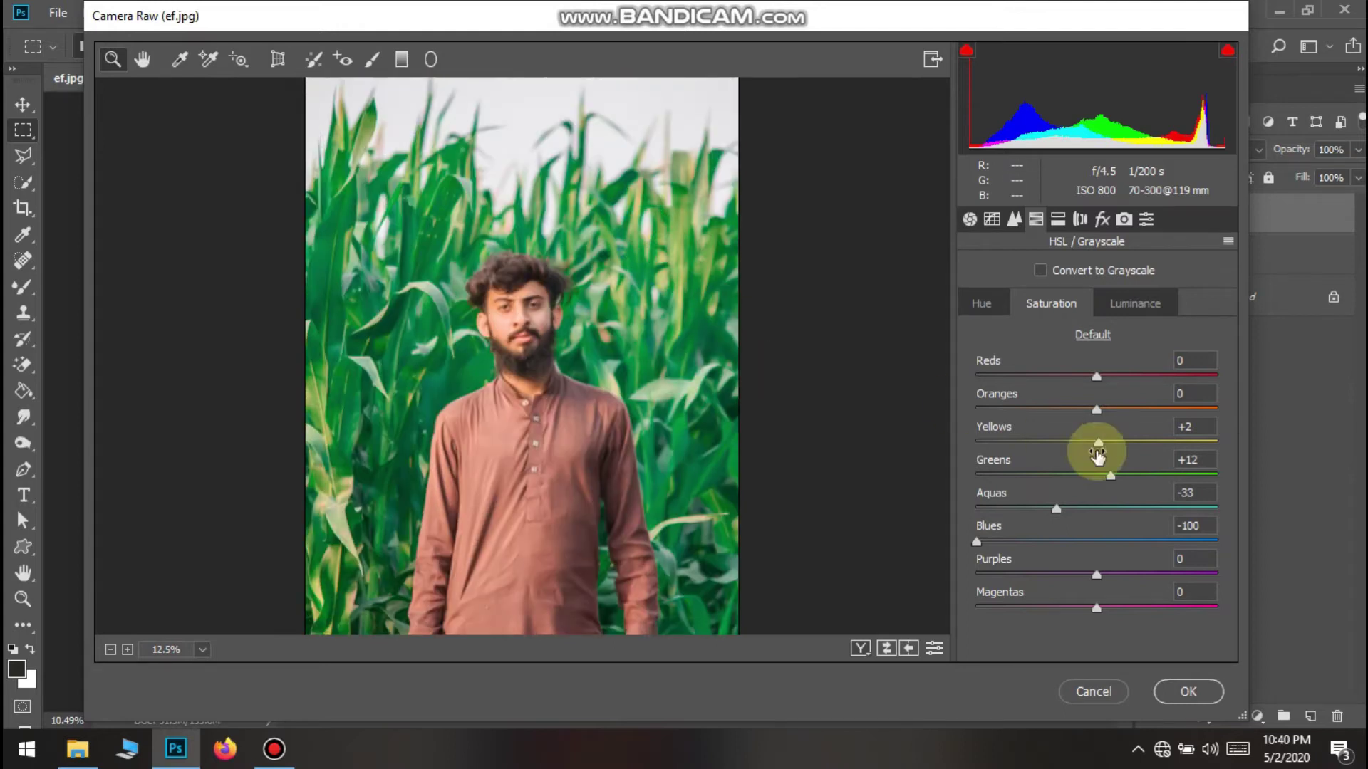
Brighten the foliage by setting Greens luminance to +29 and Yellows luminance to +4
left_click(1134, 306)
mouse_move(1119, 473)
left_mouse_down()
mouse_move(1328, 485)
mouse_move(676, 442)
mouse_move(1253, 463)
mouse_move(1117, 450)
mouse_move(1175, 438)
mouse_move(879, 446)
mouse_move(1100, 470)
left_mouse_up()
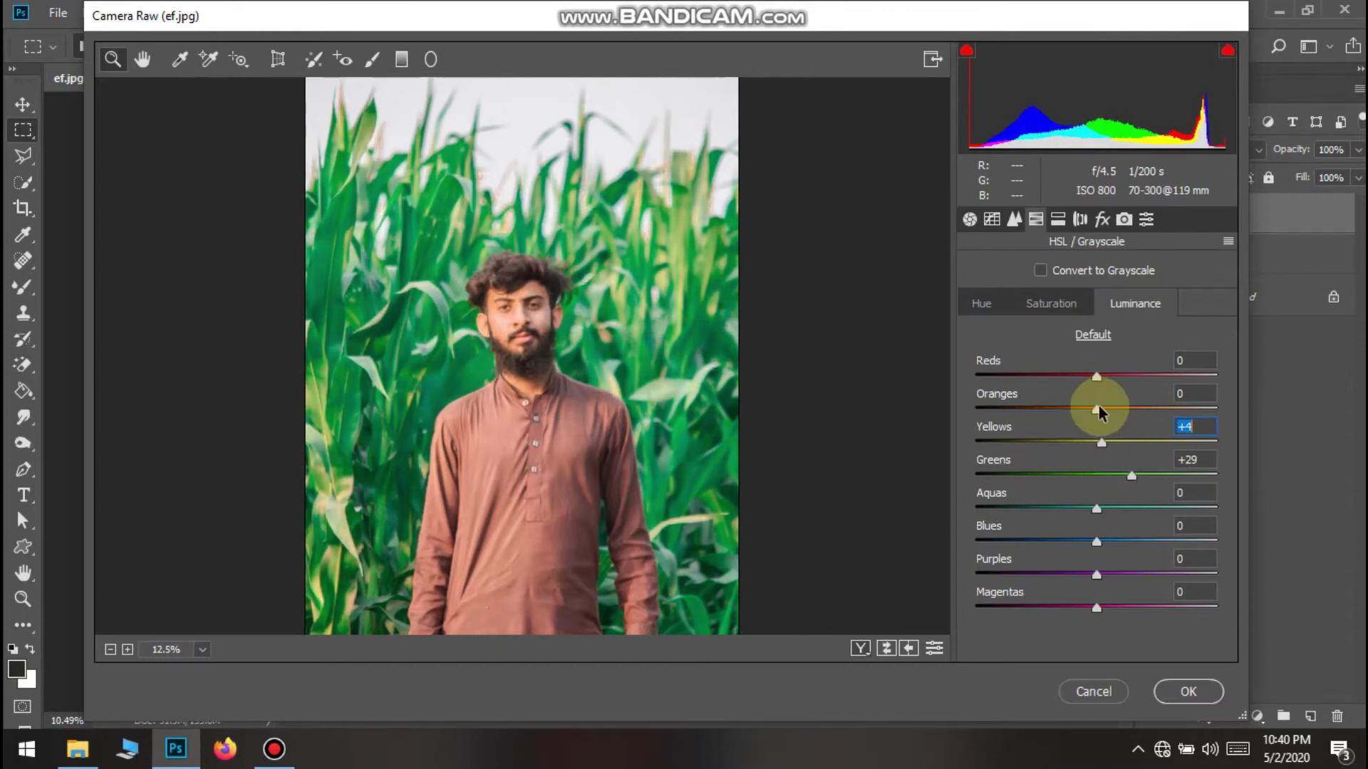
Set the Blues hue to +5 and the Aquas hue to -18, and apply the Camera Raw adjustments
left_click(995, 305)
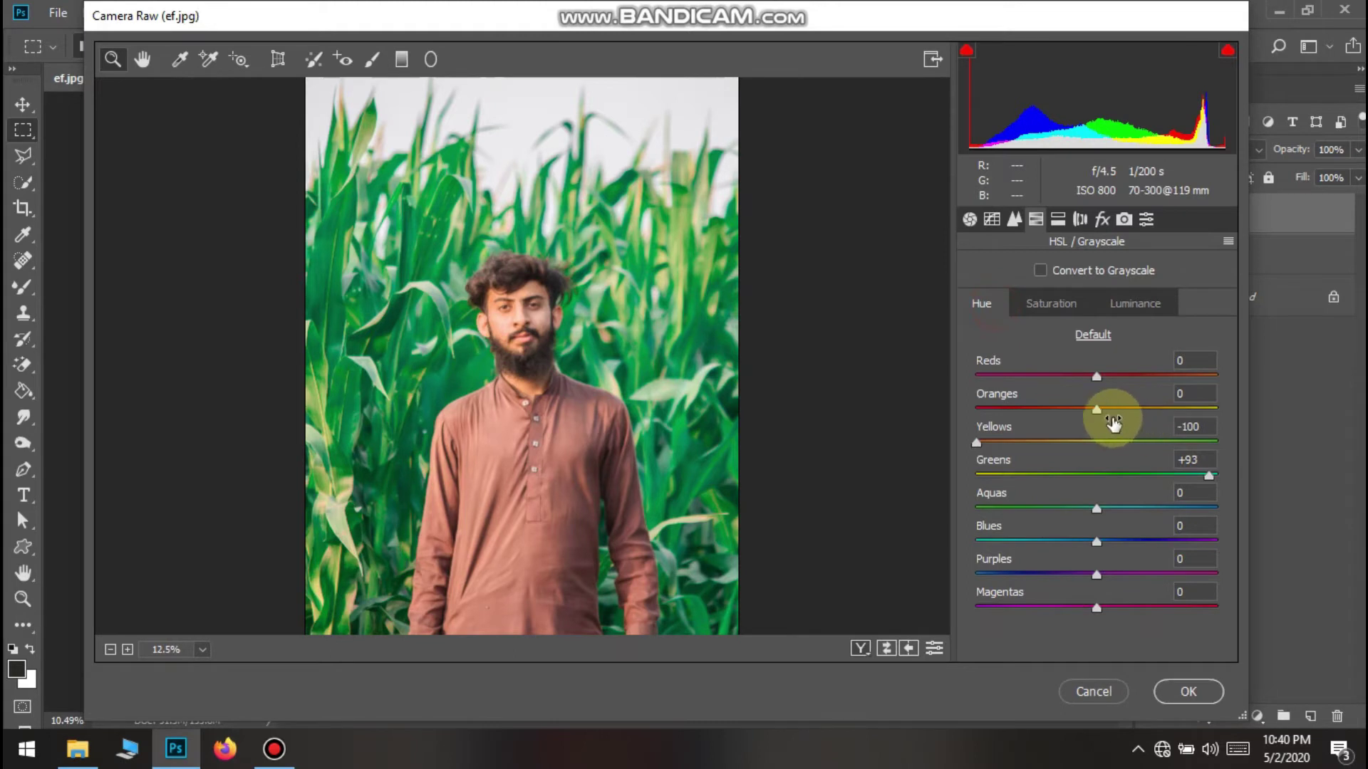
left_click_drag(1144, 410, 1098, 411)
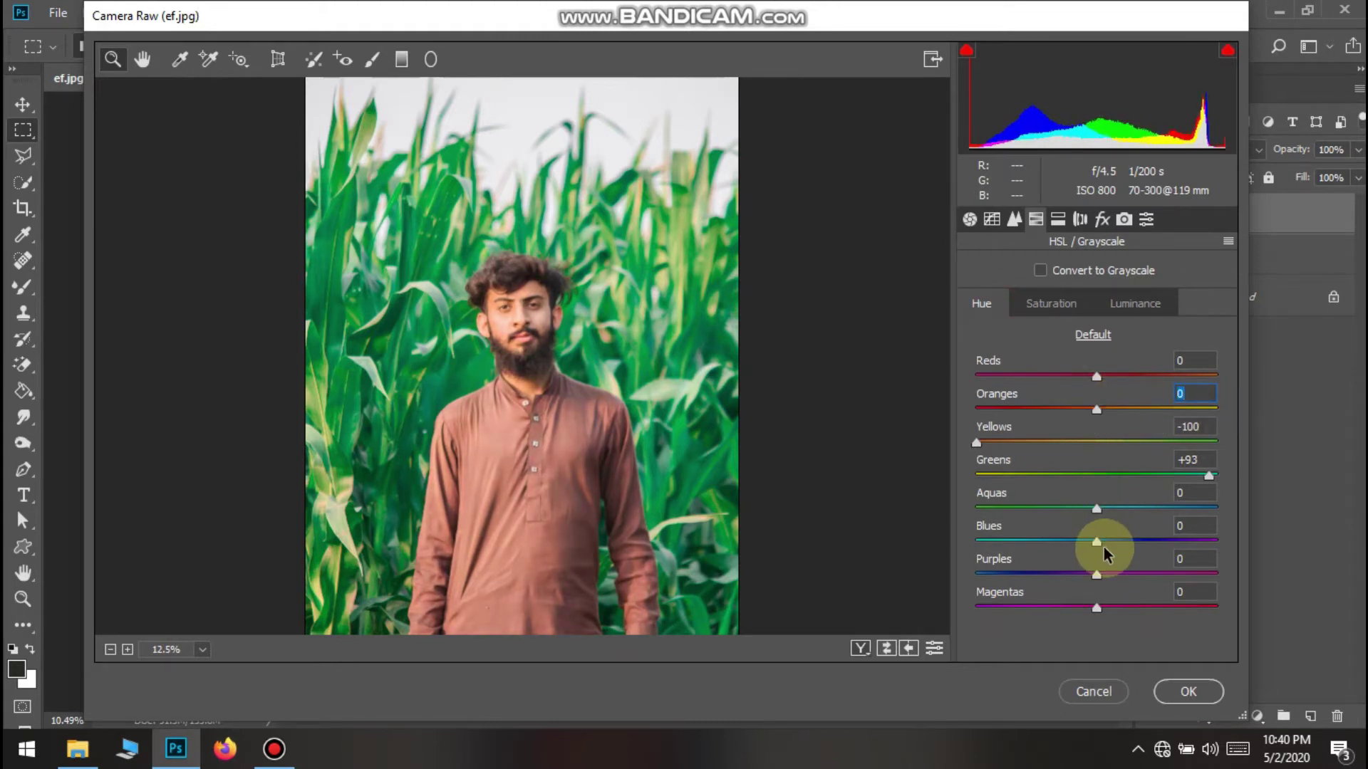
left_click_drag(1132, 540, 1182, 513)
left_click(1075, 510)
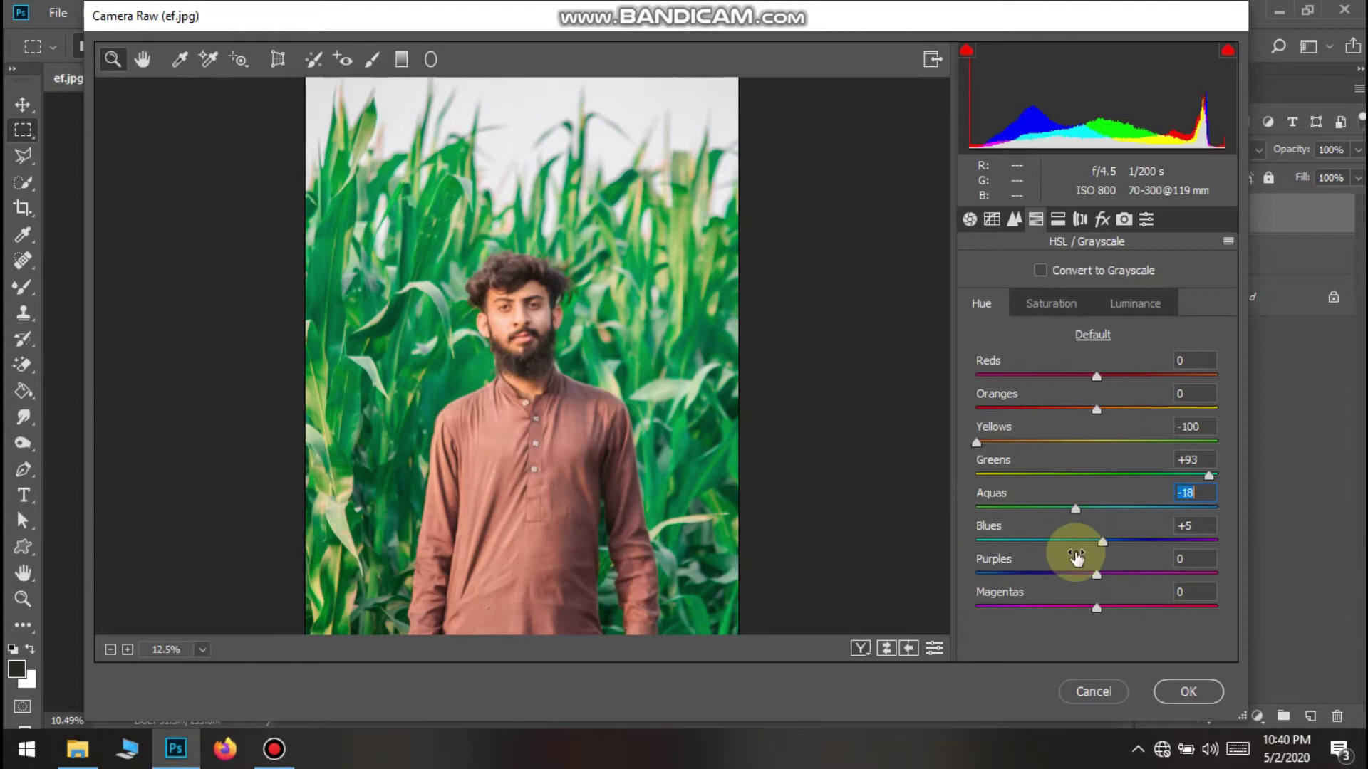
left_click(1170, 692)
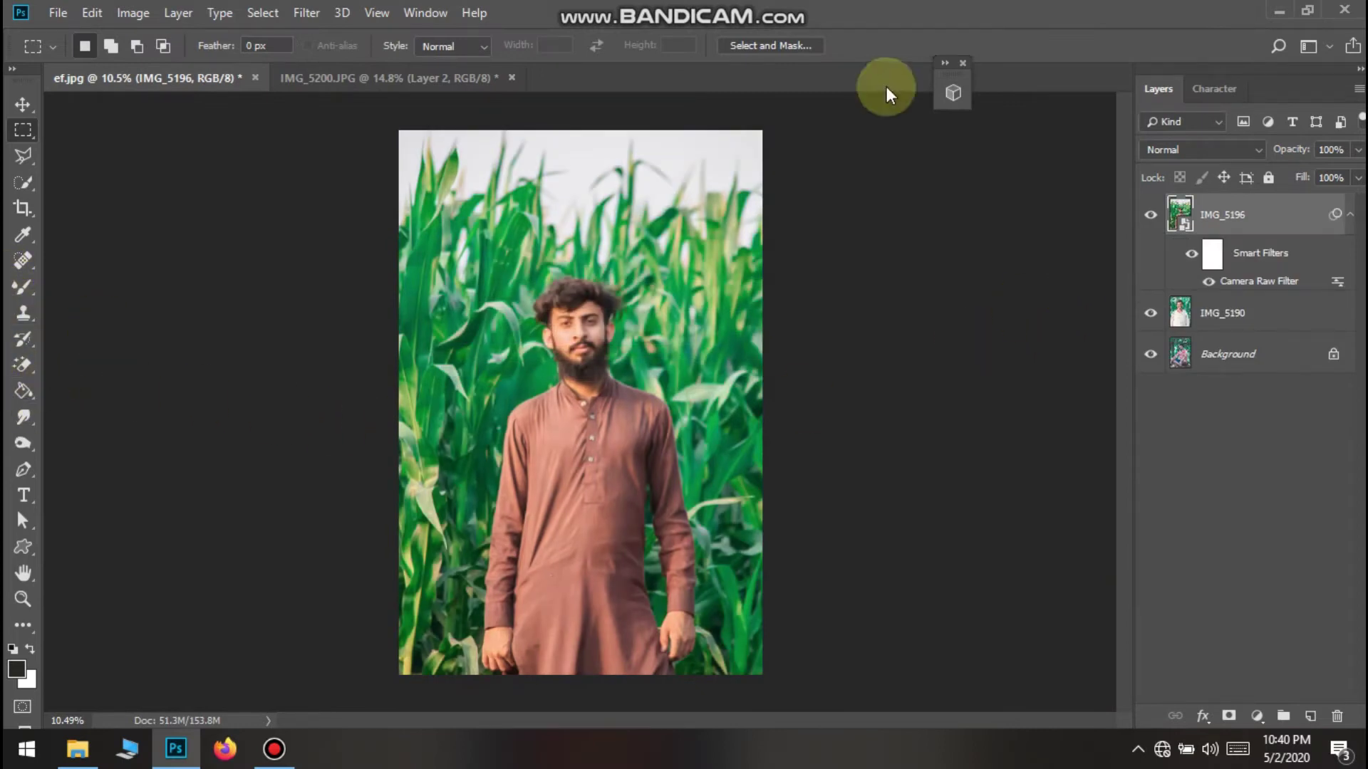
Choose the Mixer Brush and rasterize the IMG_5196 smart object so it can be painted on
left_click(24, 286)
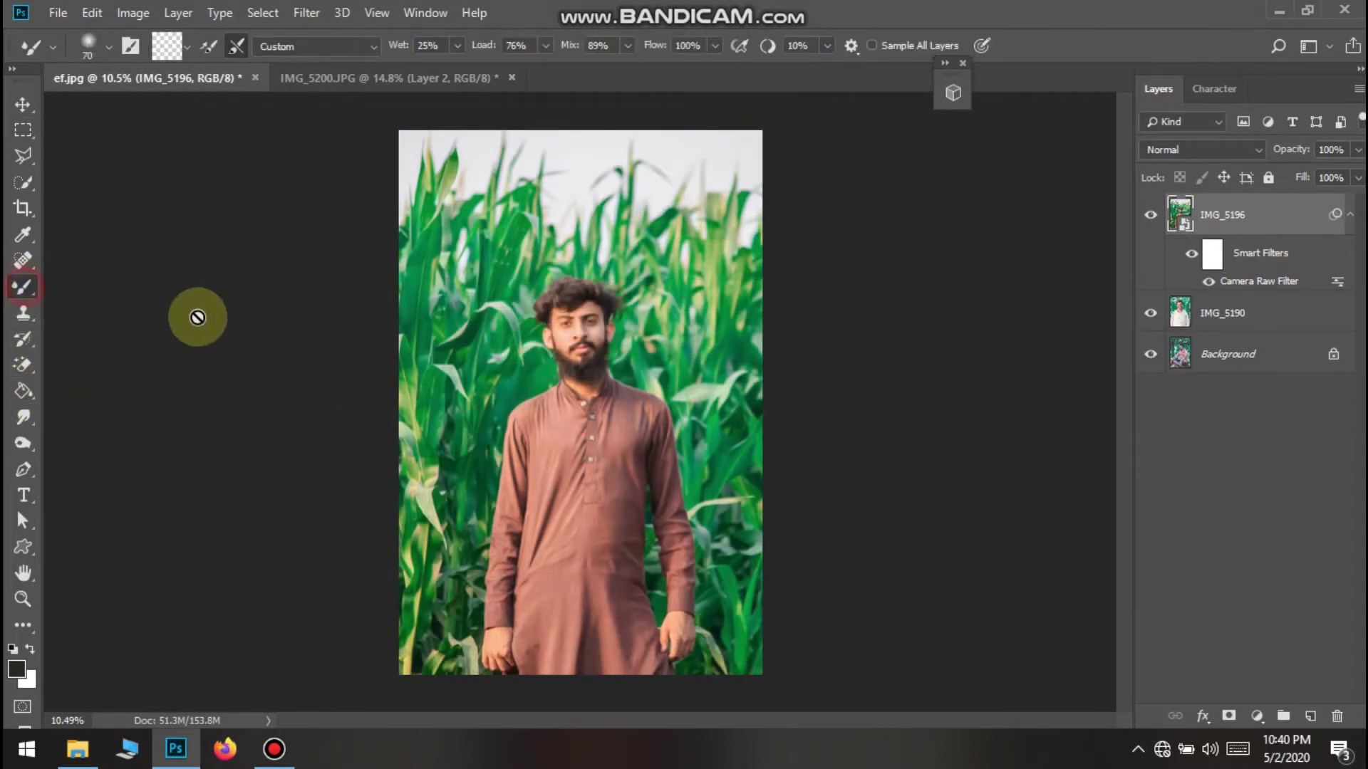
left_click(602, 328)
left_click(652, 302)
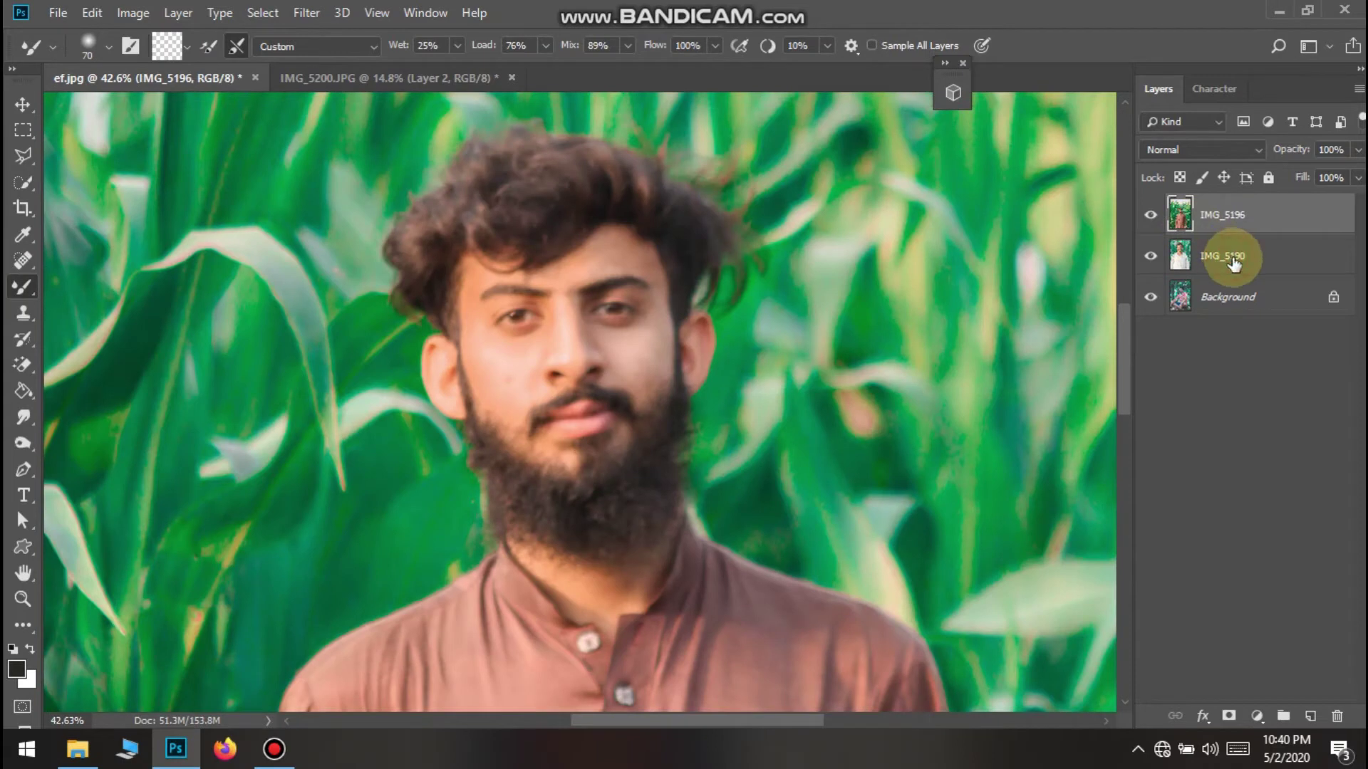
Delete the IMG_5190 layer
left_click(1233, 264)
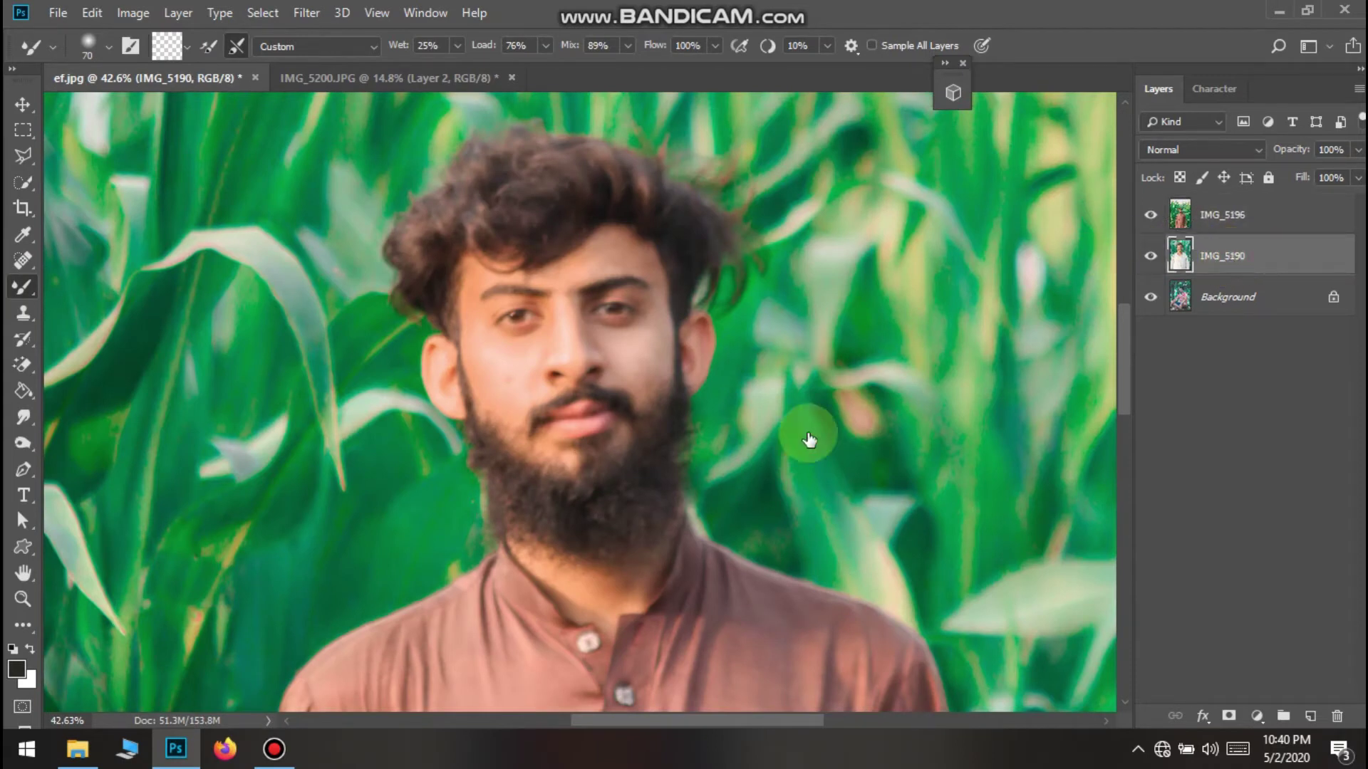
key("Delete")
Smooth the skin of both cheeks and around the nose on the IMG_5196 layer with the Mixer Brush
scroll(611, 305, "up", 5)
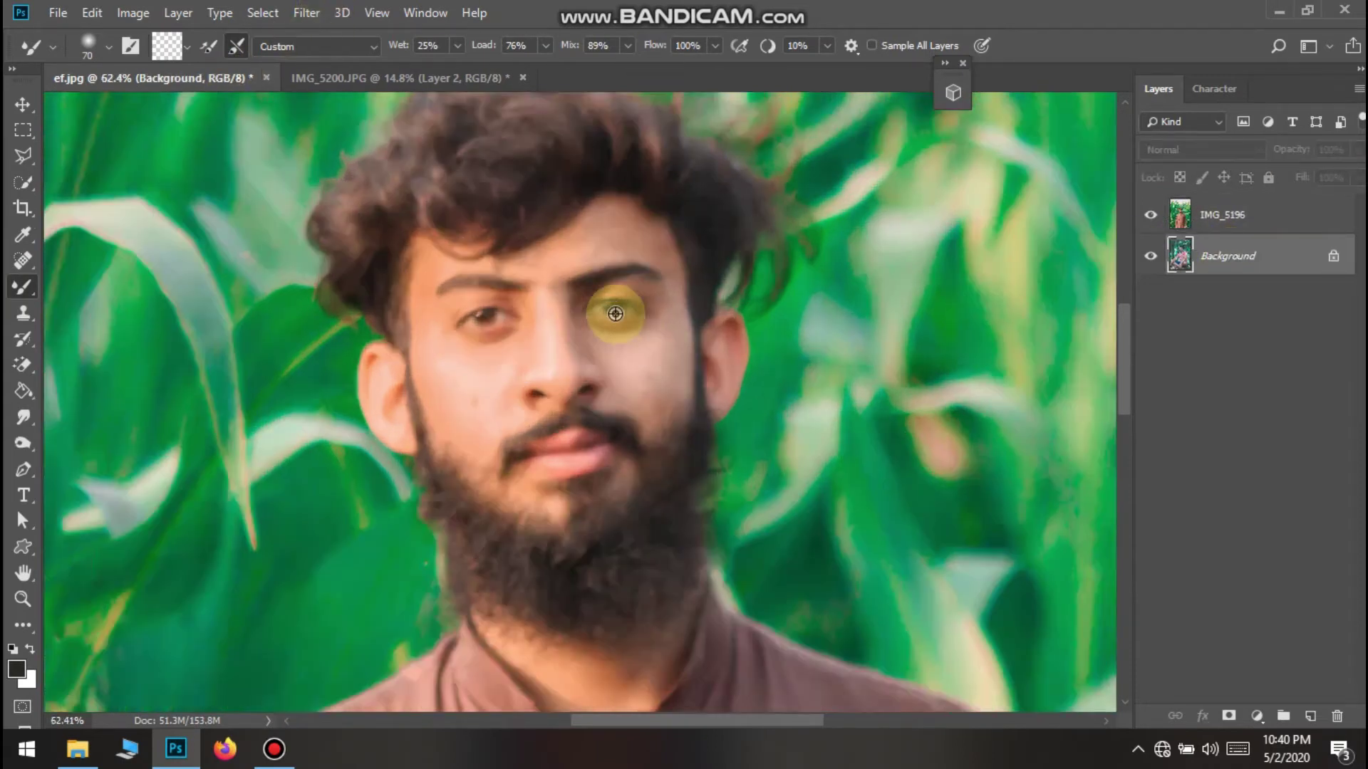
scroll(680, 428, "up", 2)
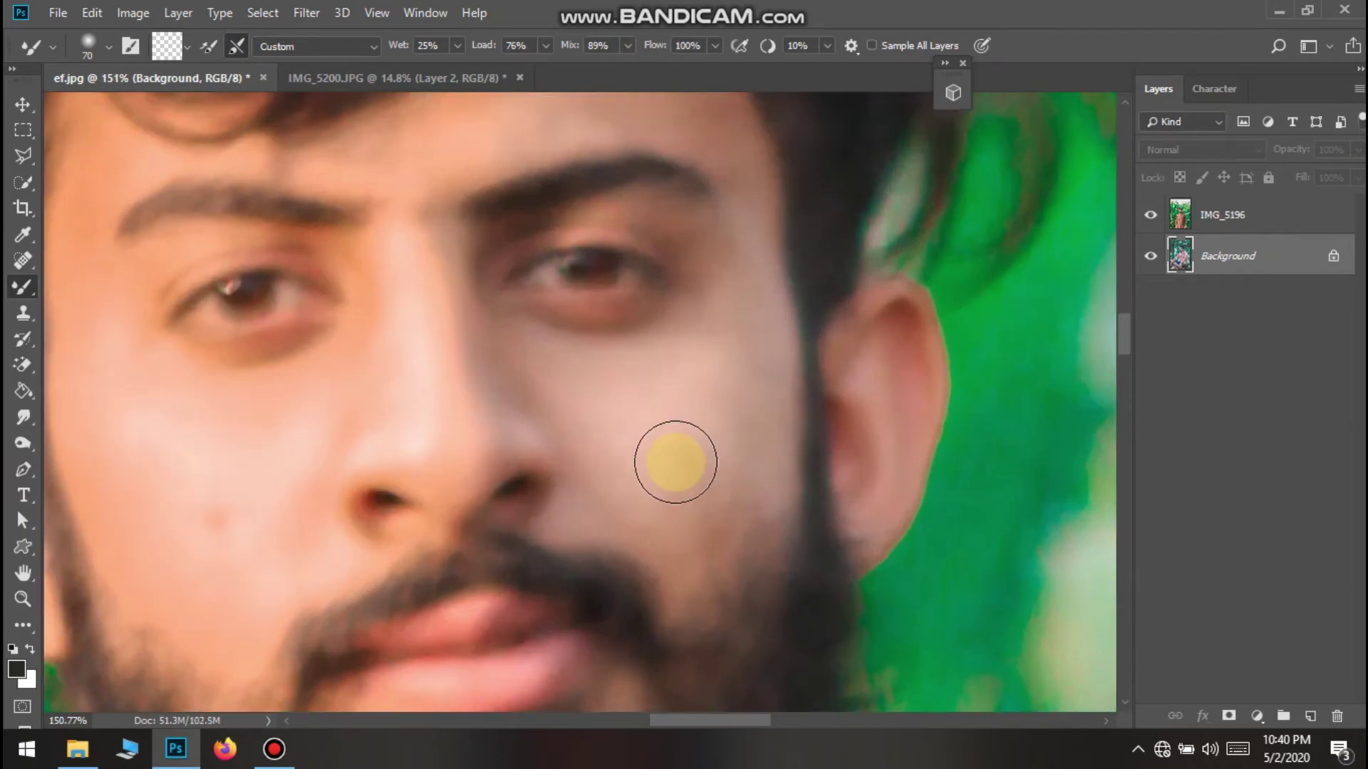
mouse_move(683, 478)
left_mouse_down()
mouse_move(601, 437)
mouse_move(751, 431)
mouse_move(729, 426)
mouse_move(843, 443)
left_mouse_up()
left_click(1258, 221)
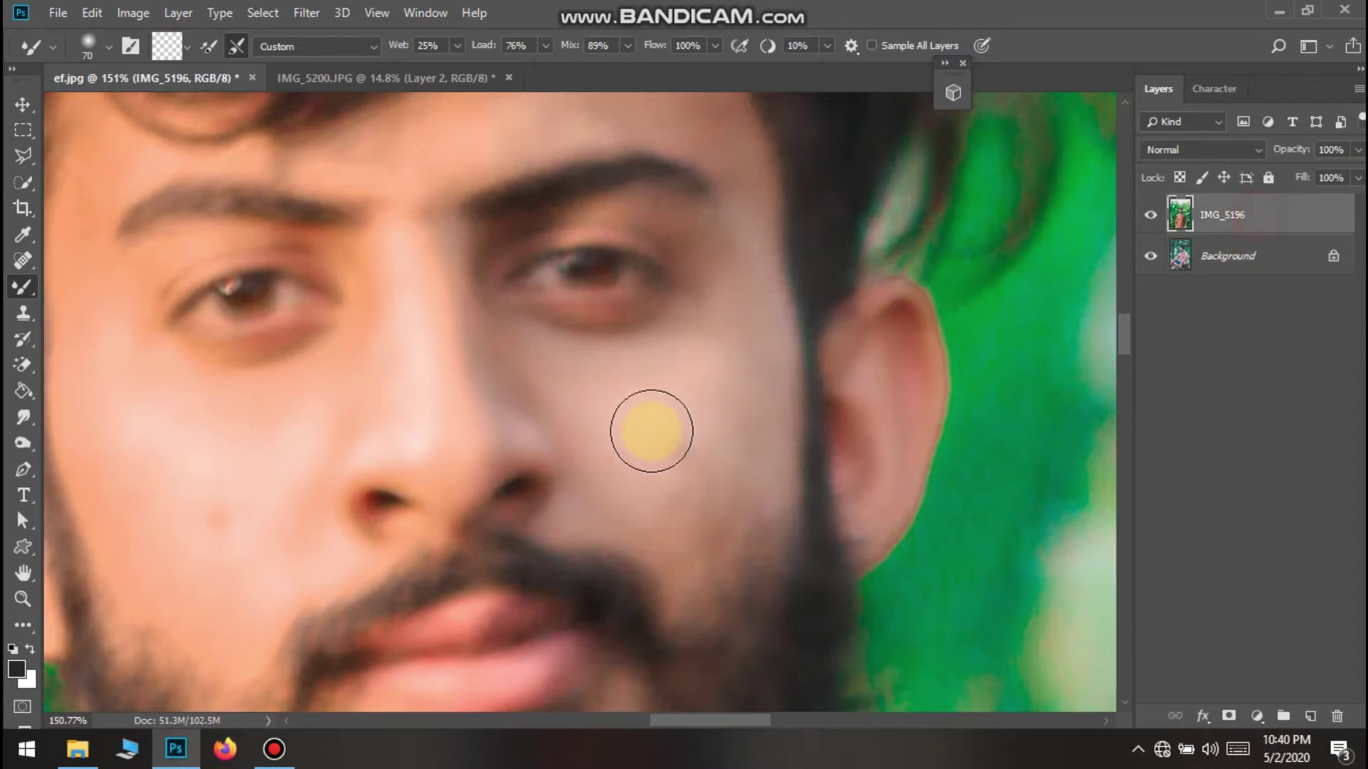
mouse_move(638, 410)
left_mouse_down()
mouse_move(733, 404)
mouse_move(748, 372)
left_mouse_up()
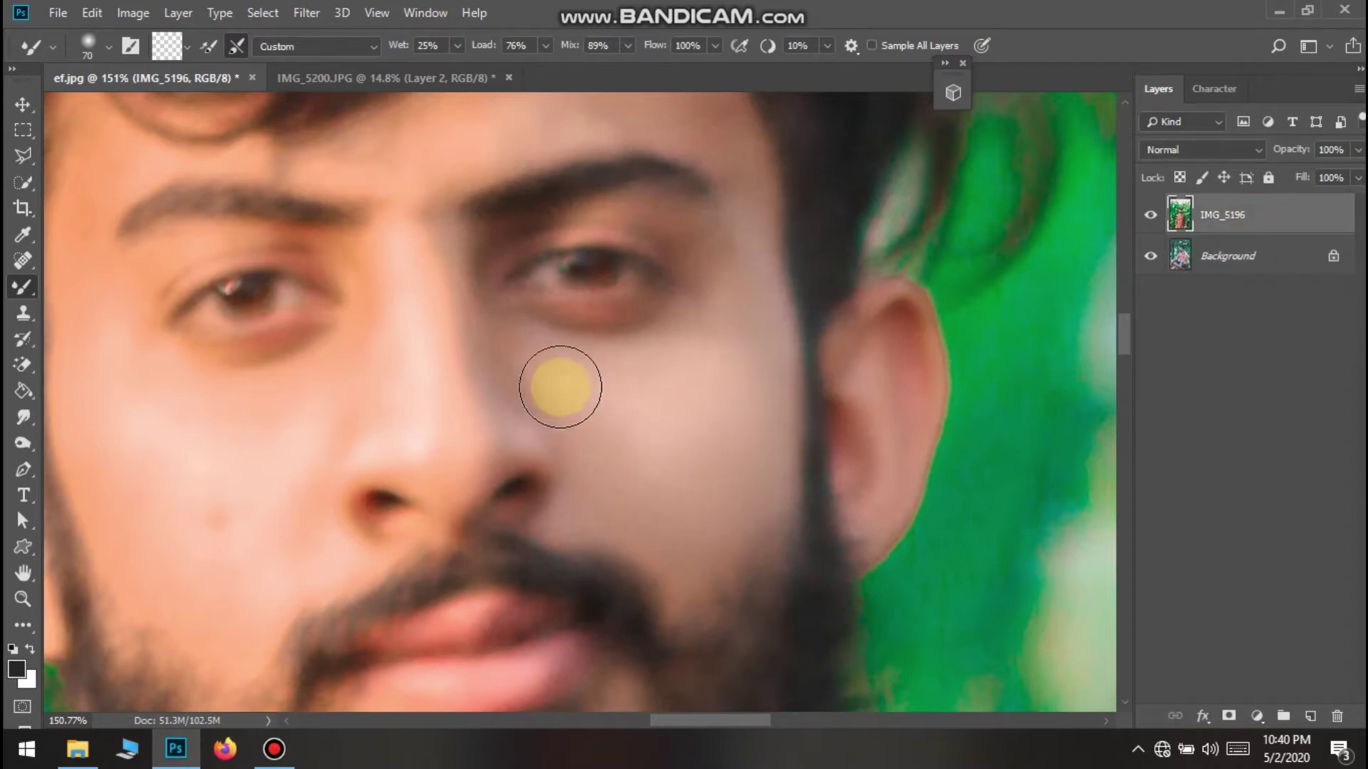
mouse_move(733, 364)
left_mouse_down()
mouse_move(748, 327)
mouse_move(728, 327)
mouse_move(748, 335)
mouse_move(751, 402)
mouse_move(662, 558)
mouse_move(702, 543)
mouse_move(664, 552)
left_mouse_up()
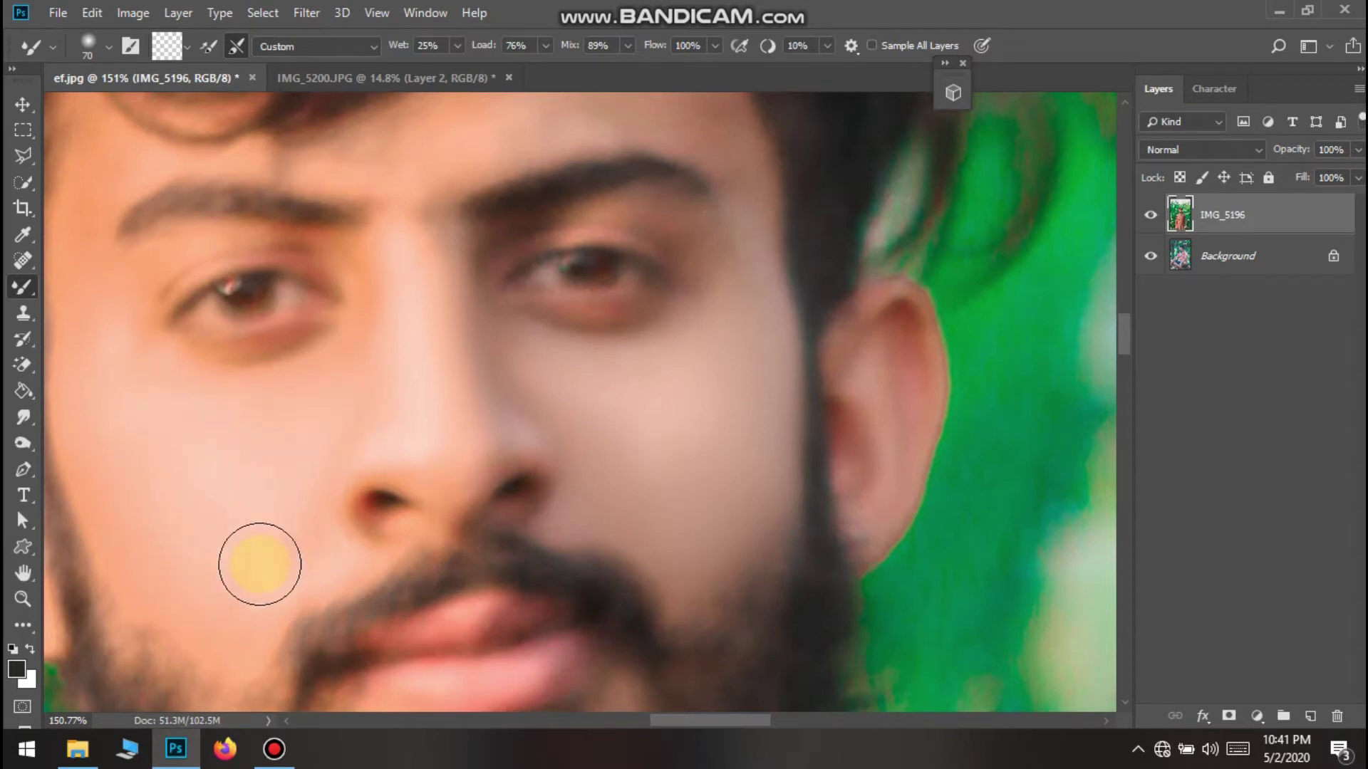
Smooth the skin of the forehead and around the eyes with the Mixer Brush
scroll(207, 336, "down", 3)
scroll(361, 311, "up", 5)
mouse_move(414, 392)
left_mouse_down()
mouse_move(386, 446)
mouse_move(446, 399)
mouse_move(531, 423)
mouse_move(331, 450)
mouse_move(514, 367)
mouse_move(424, 371)
mouse_move(562, 324)
mouse_move(558, 335)
mouse_move(502, 312)
mouse_move(434, 323)
mouse_move(561, 339)
mouse_move(667, 430)
mouse_move(548, 334)
mouse_move(672, 498)
mouse_move(707, 606)
mouse_move(236, 634)
mouse_move(127, 614)
mouse_move(64, 527)
left_mouse_up()
mouse_move(226, 462)
left_mouse_down()
mouse_move(173, 488)
mouse_move(159, 634)
mouse_move(218, 612)
left_mouse_up()
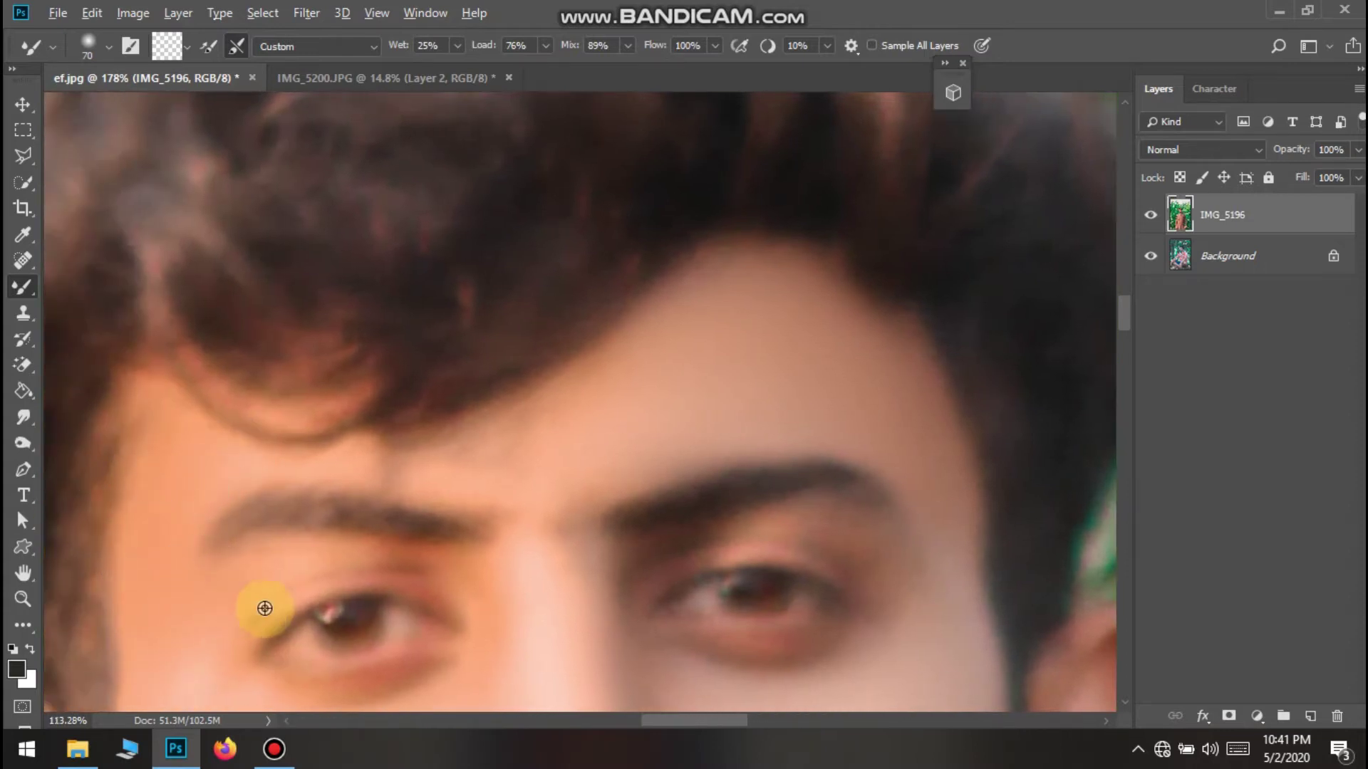
Reduce the Mixer Brush size to 30 and smooth the texture of the lips
scroll(255, 610, "down", 3)
scroll(300, 601, "down", 2)
scroll(485, 547, "up", 4)
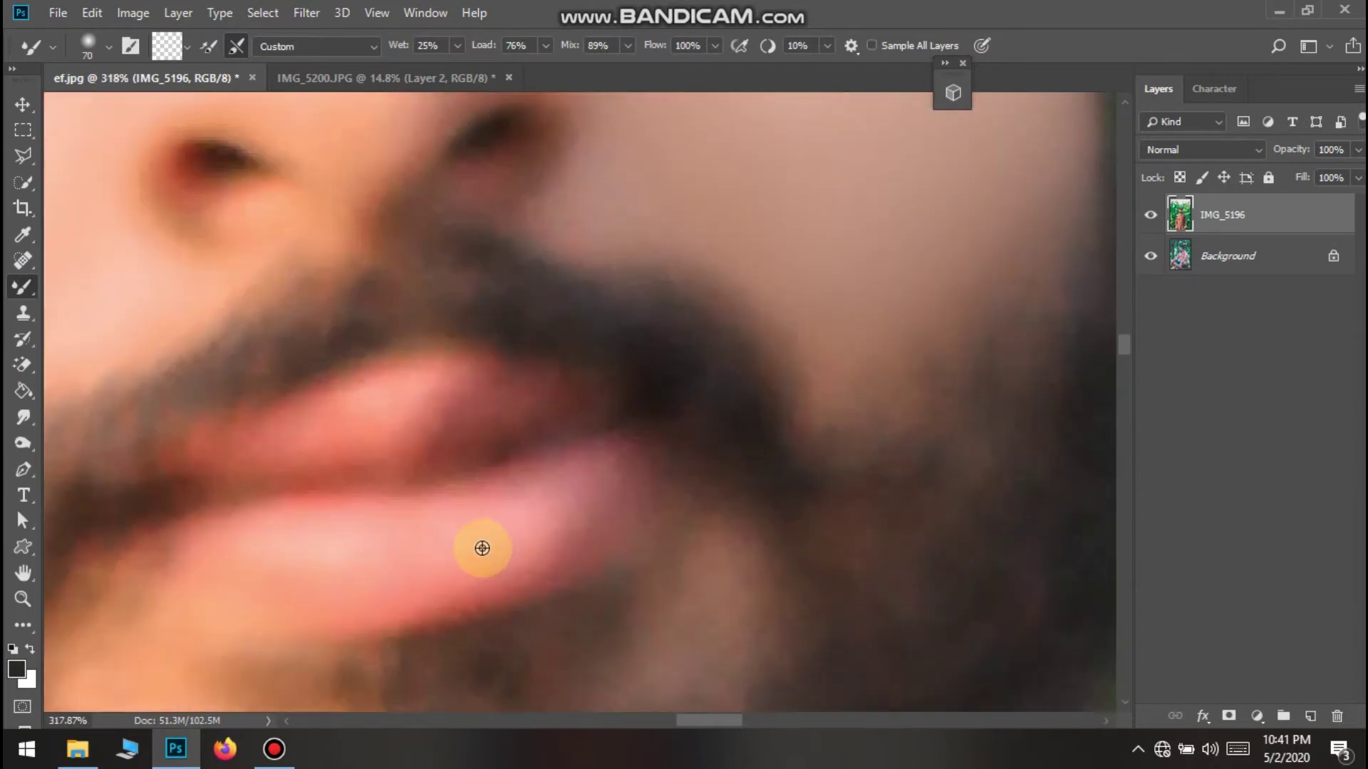
left_click(267, 565)
key("bracketleft")
mouse_move(201, 562)
left_mouse_down()
mouse_move(481, 584)
mouse_move(629, 502)
mouse_move(570, 527)
mouse_move(593, 501)
mouse_move(471, 554)
mouse_move(265, 521)
mouse_move(248, 503)
mouse_move(314, 455)
mouse_move(424, 462)
mouse_move(406, 455)
mouse_move(523, 412)
mouse_move(420, 441)
mouse_move(305, 423)
mouse_move(224, 444)
mouse_move(227, 457)
mouse_move(364, 430)
mouse_move(288, 461)
mouse_move(413, 471)
mouse_move(449, 439)
mouse_move(542, 411)
mouse_move(388, 502)
mouse_move(560, 601)
mouse_move(531, 563)
mouse_move(617, 541)
left_mouse_up()
scroll(617, 541, "down", 6)
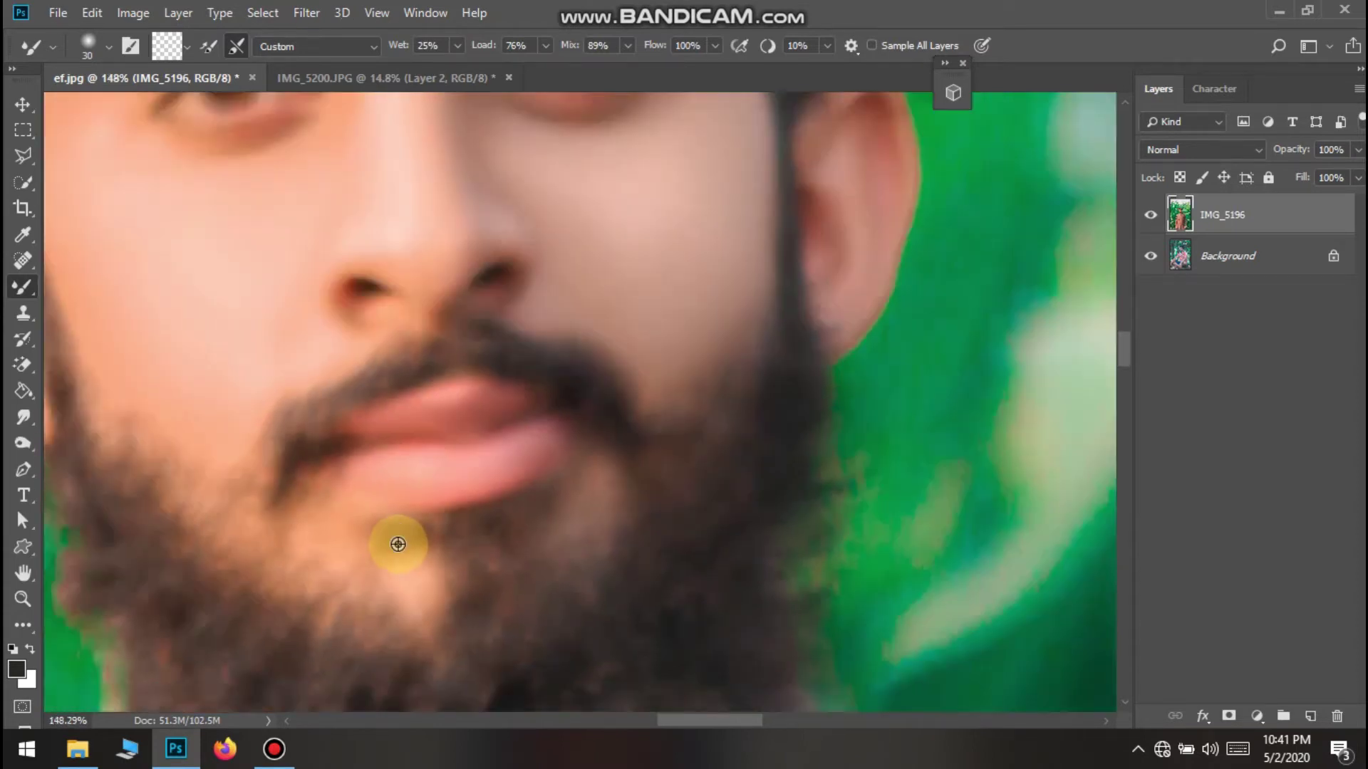
scroll(448, 530, "down", 2)
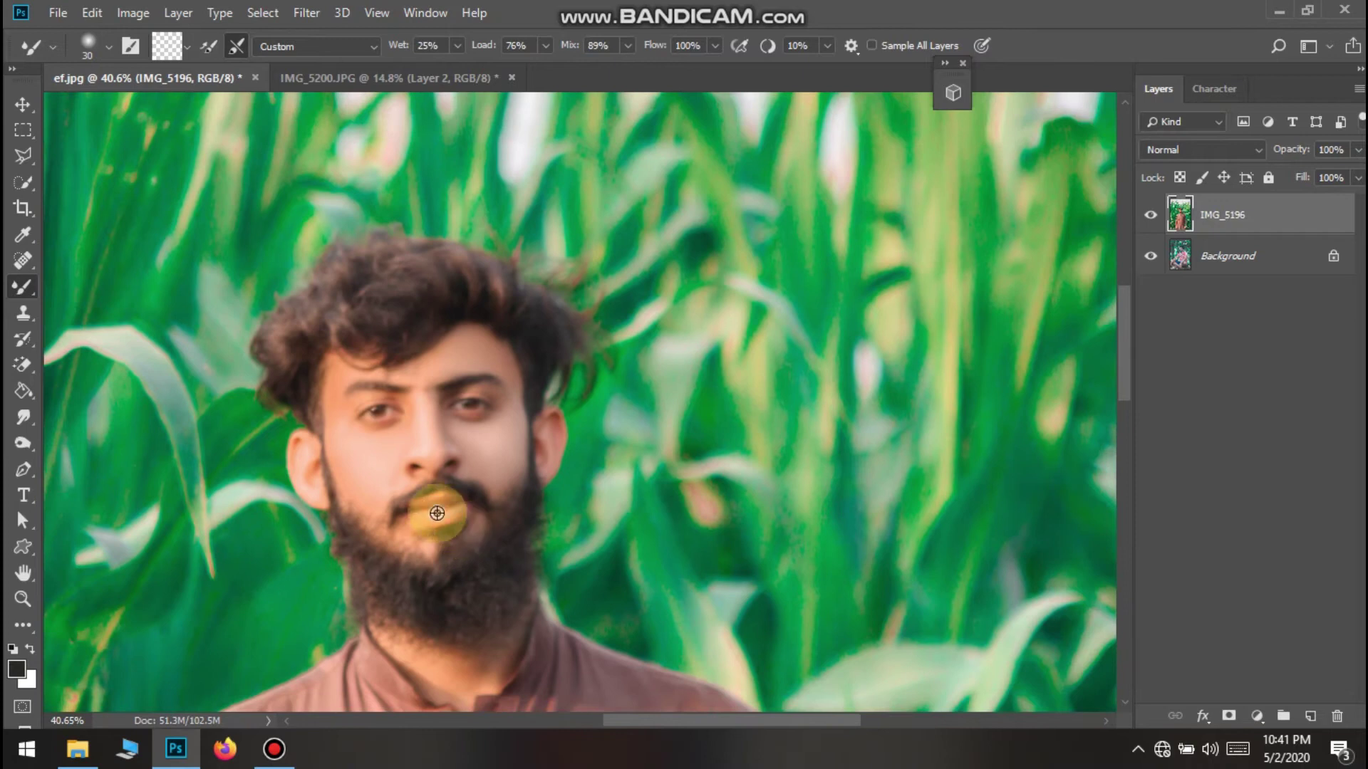
scroll(456, 524, "down", 7)
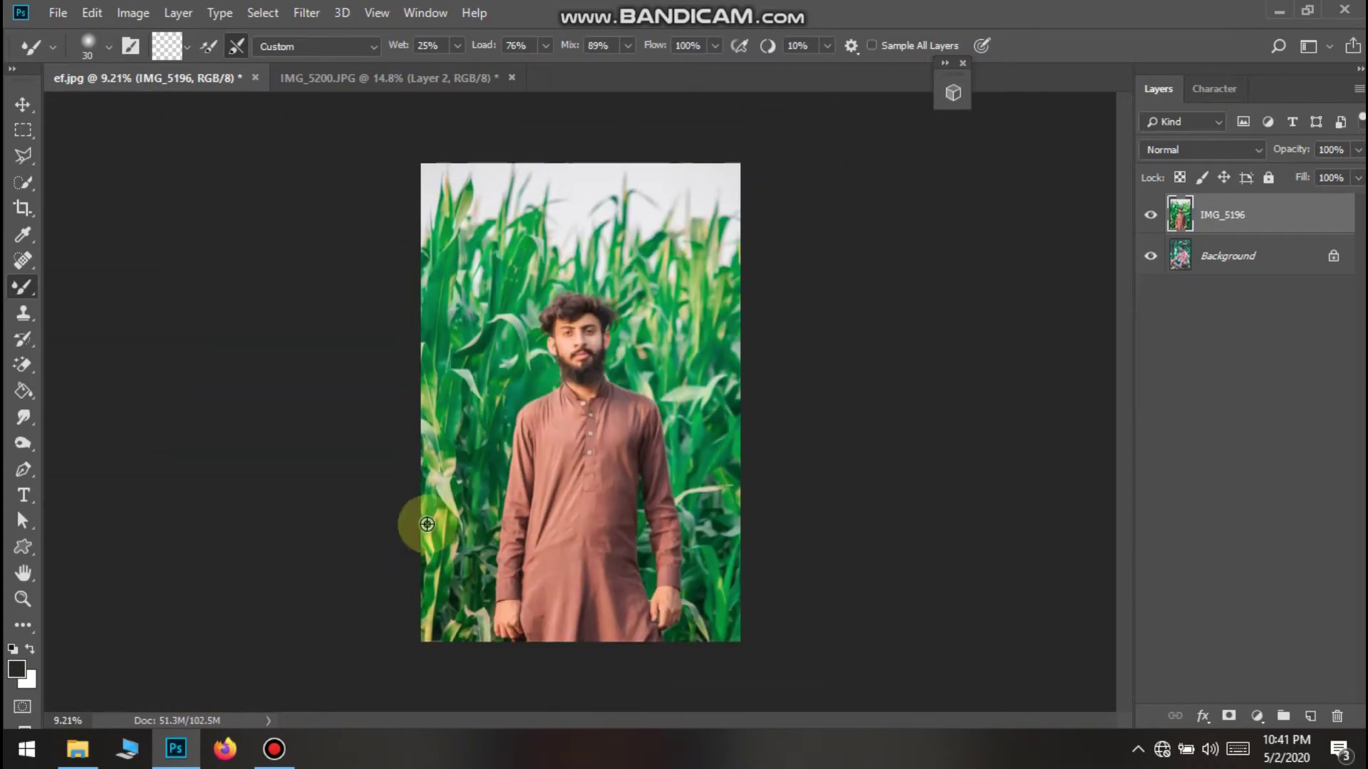
scroll(431, 520, "up", 2)
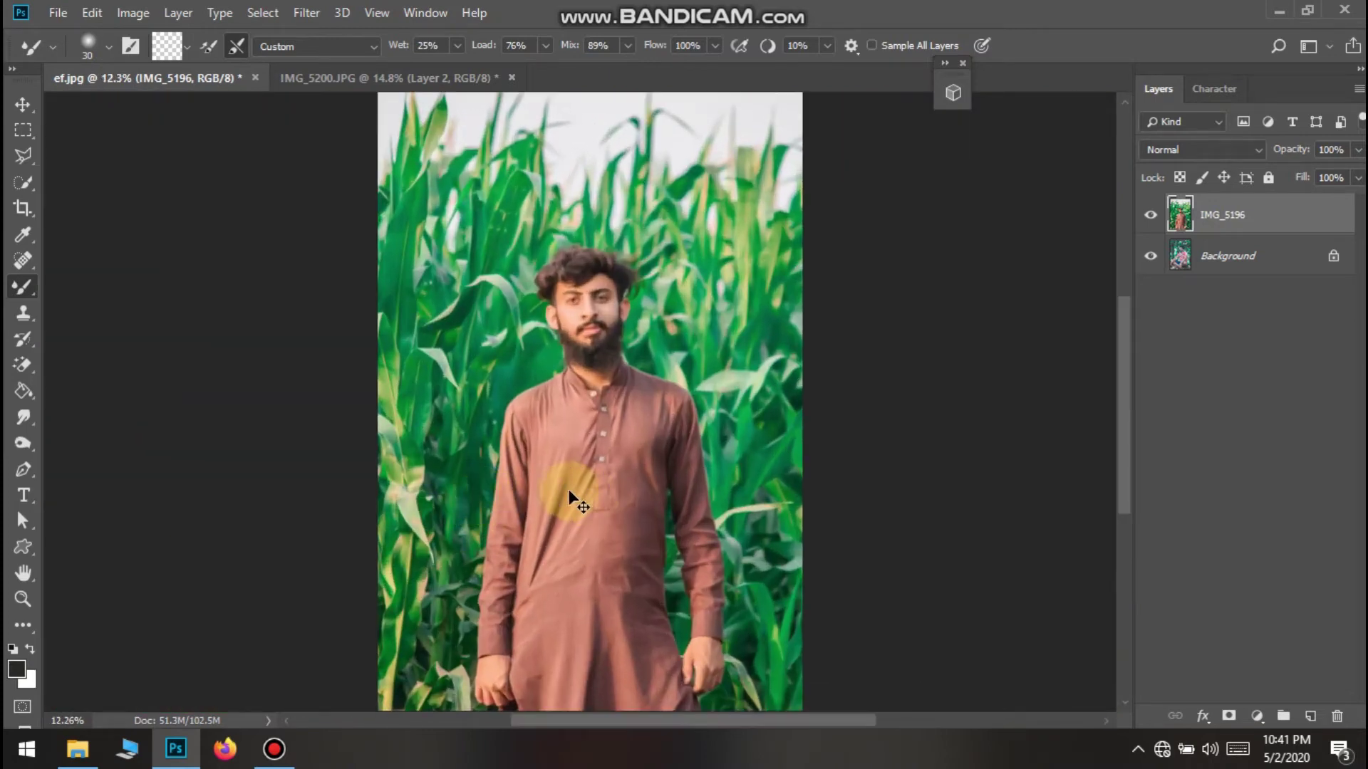
Save the retouched portrait as a JPEG on the Desktop, using the person's first name as file name, and accept the JPEG options
key("ctrl+shift+s")
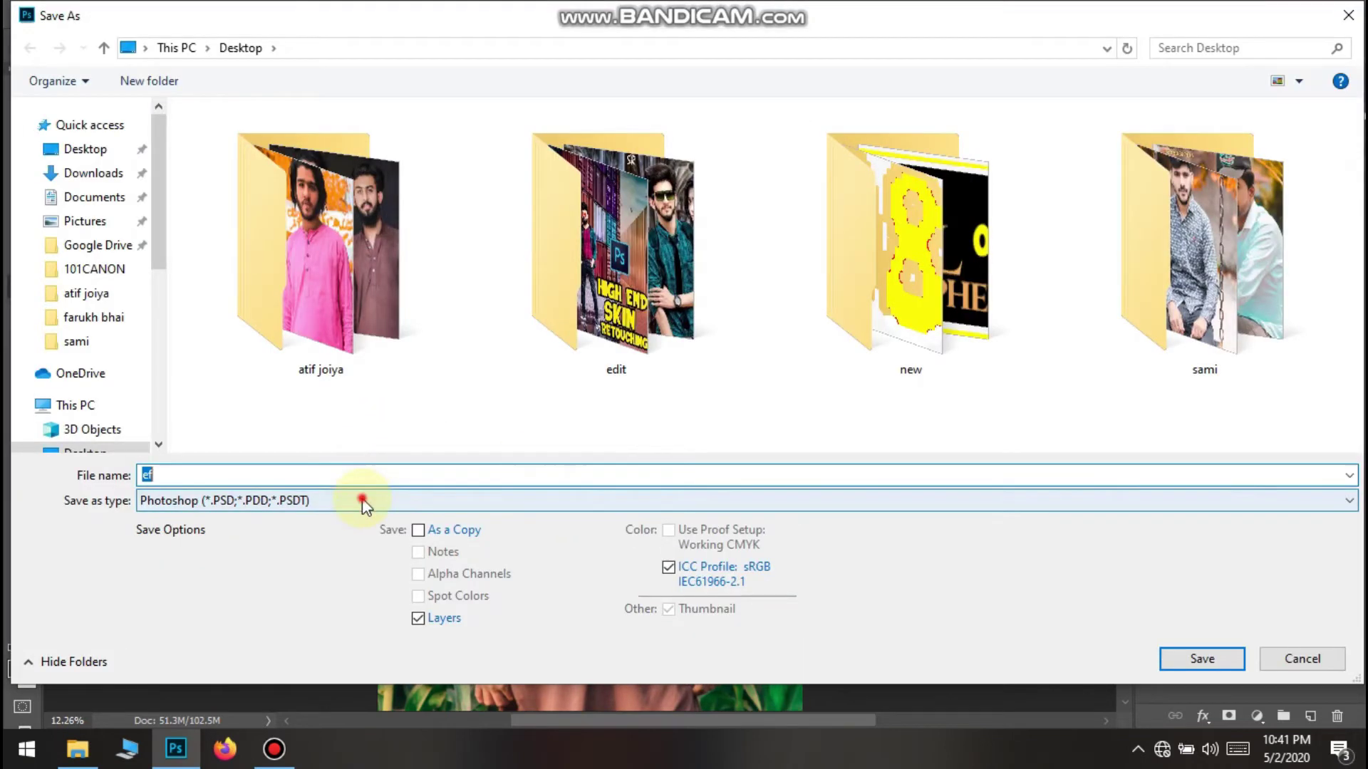
left_click(362, 498)
key("j")
left_click(324, 553)
double_click(476, 481)
type("ahsan")
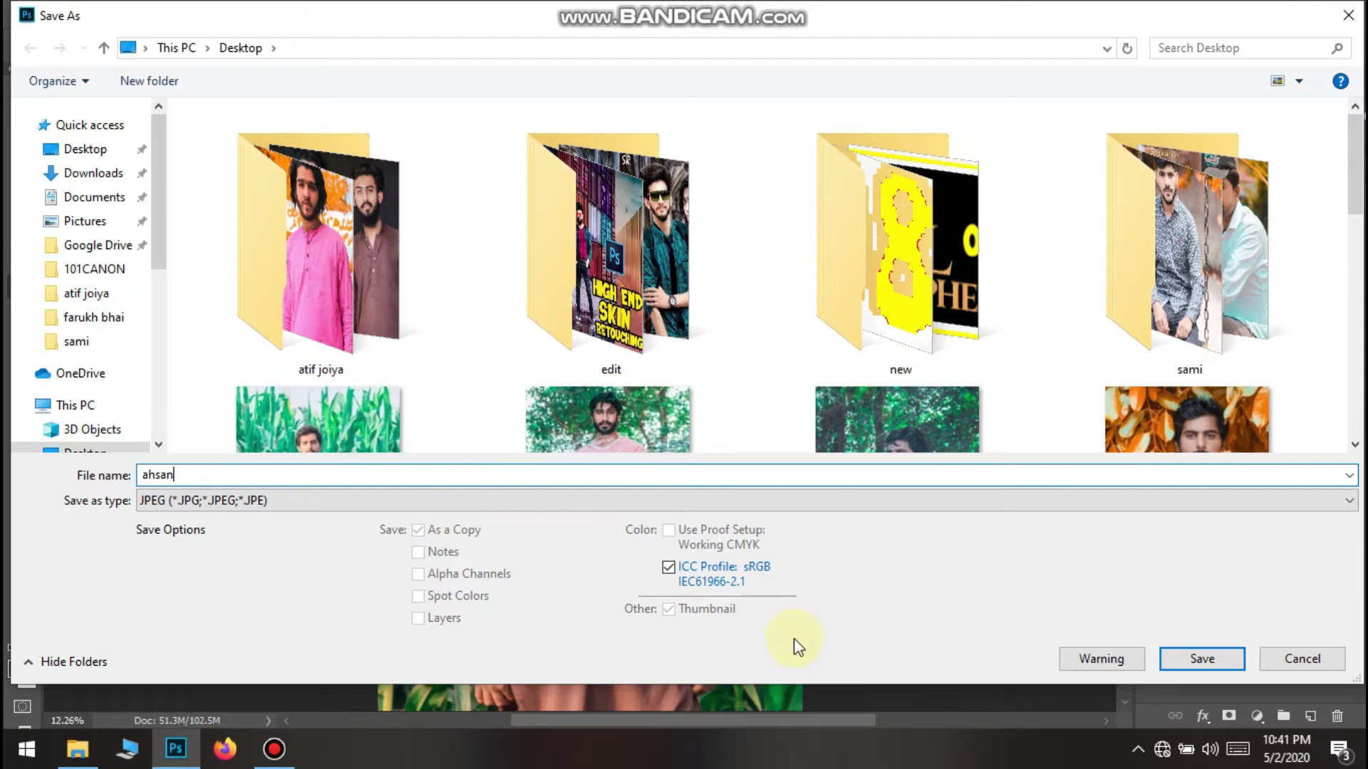
left_click(1289, 668)
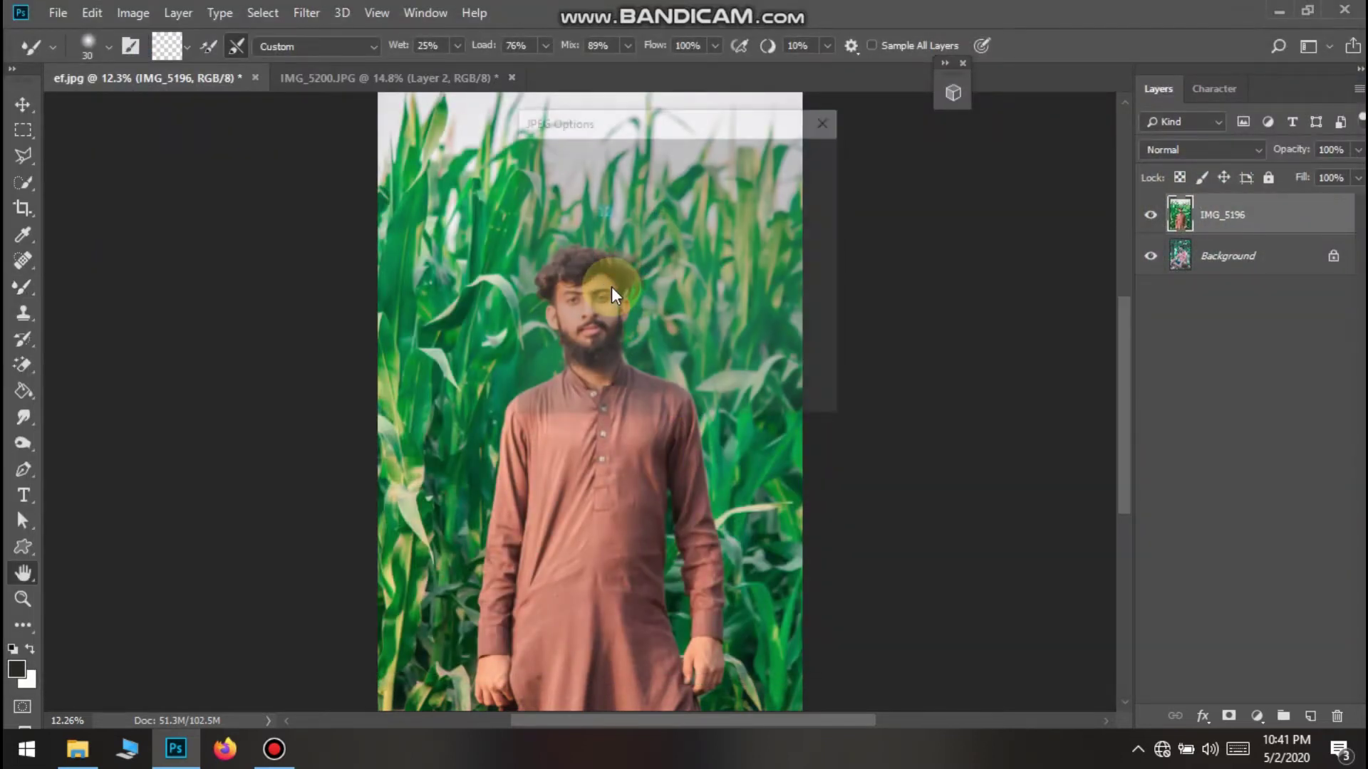
left_click(795, 158)
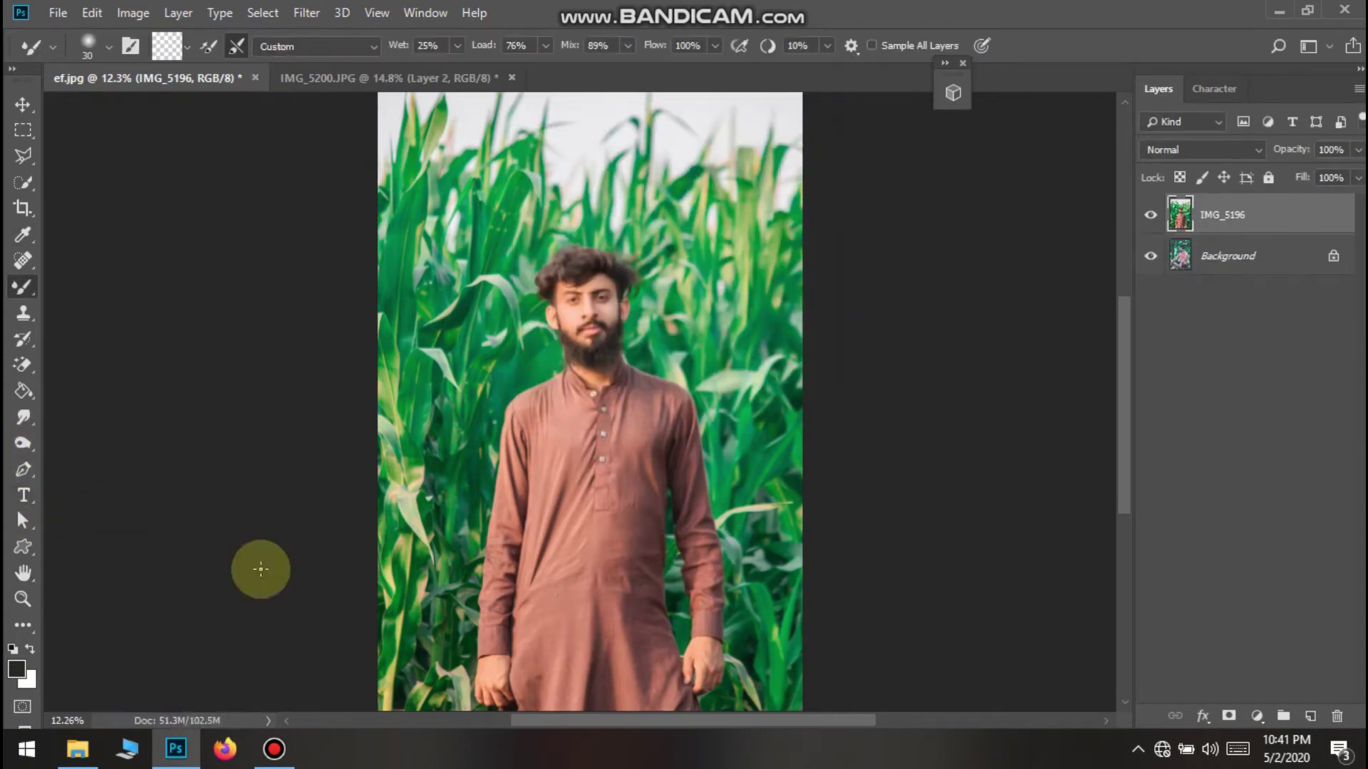
Place the photo IMG_5227 from the 101CANON folder into the IMG_5200.JPG document as a new layer
left_click(275, 749)
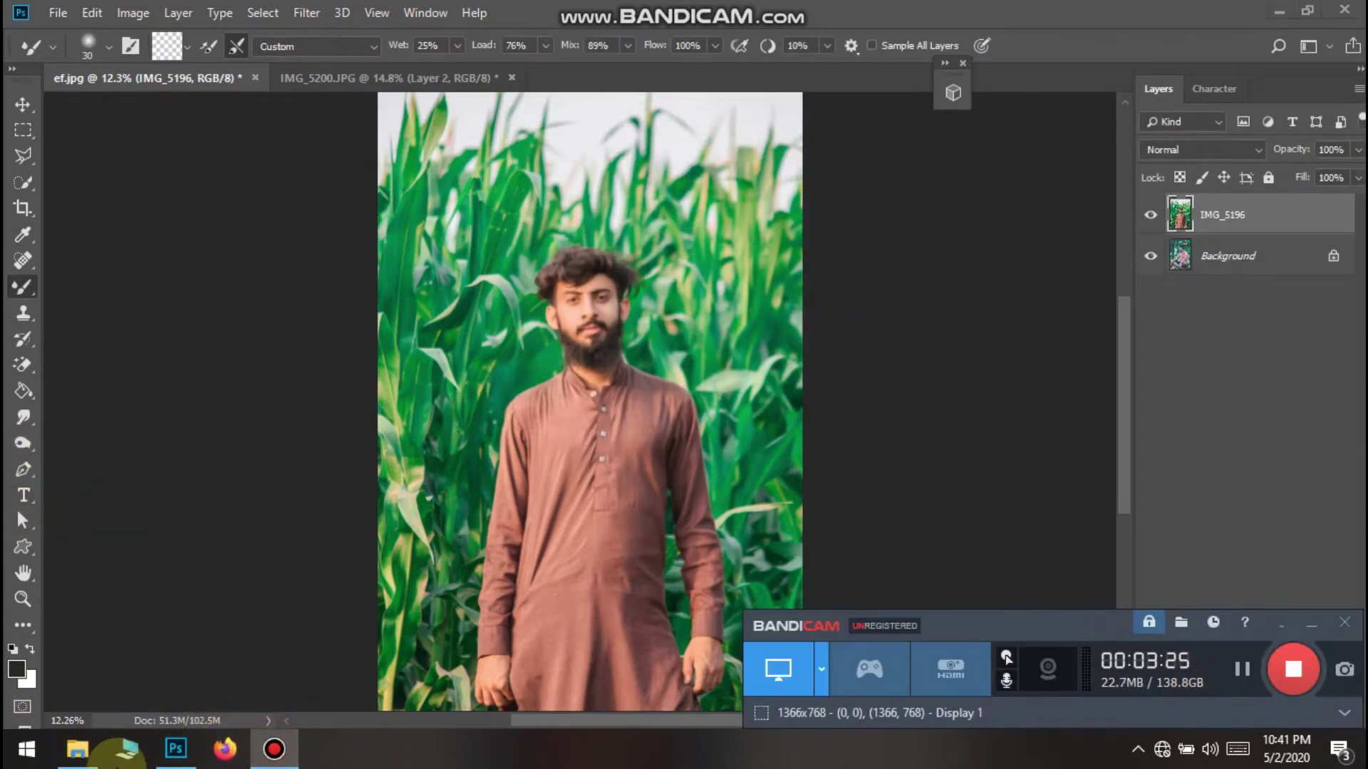
left_click(77, 748)
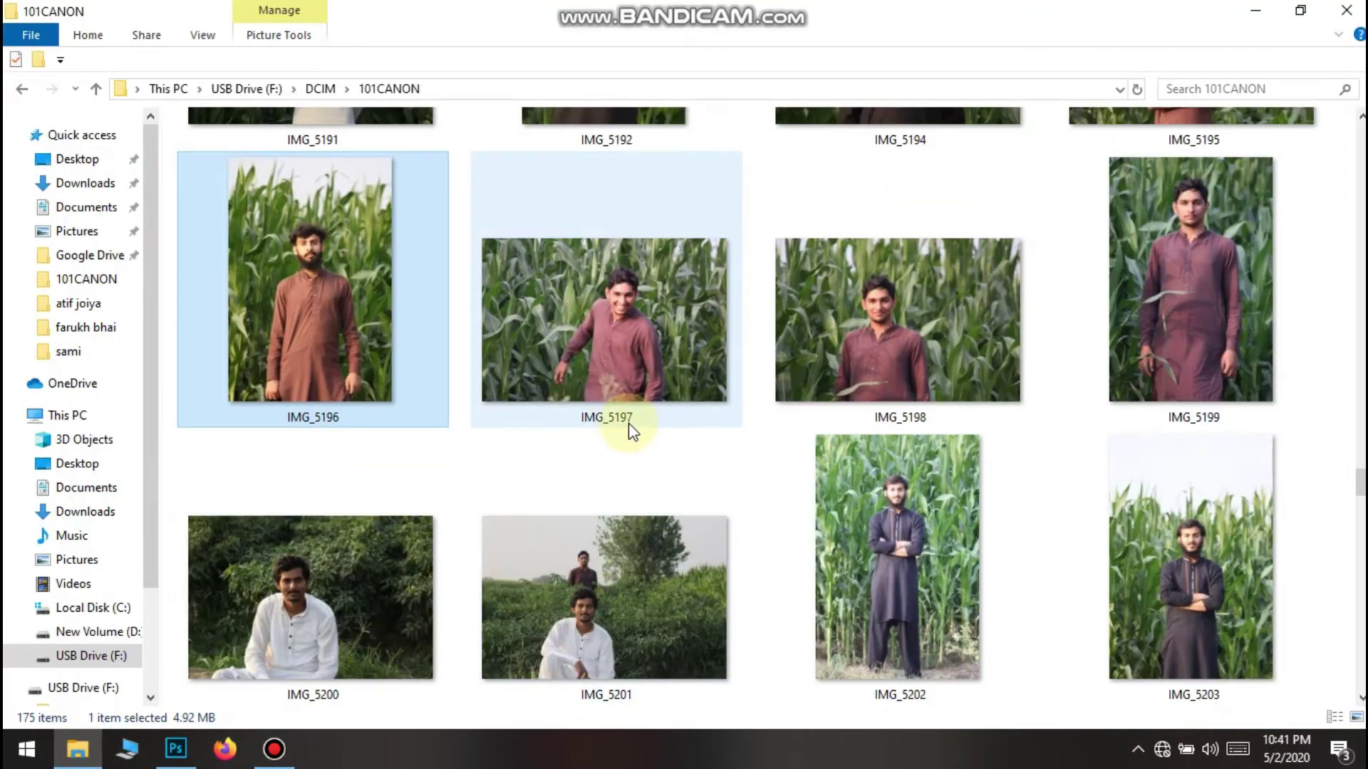
scroll(634, 421, "down", 10)
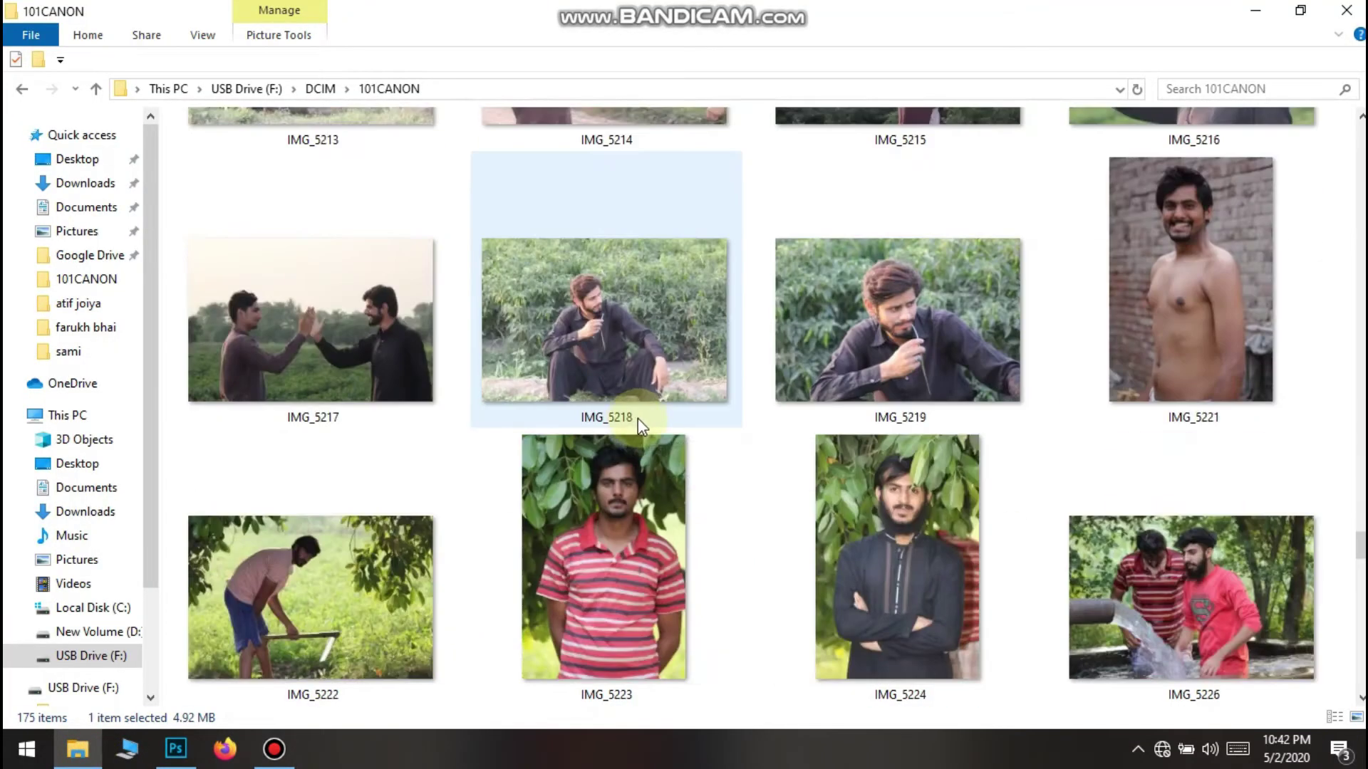
scroll(993, 488, "down", 2)
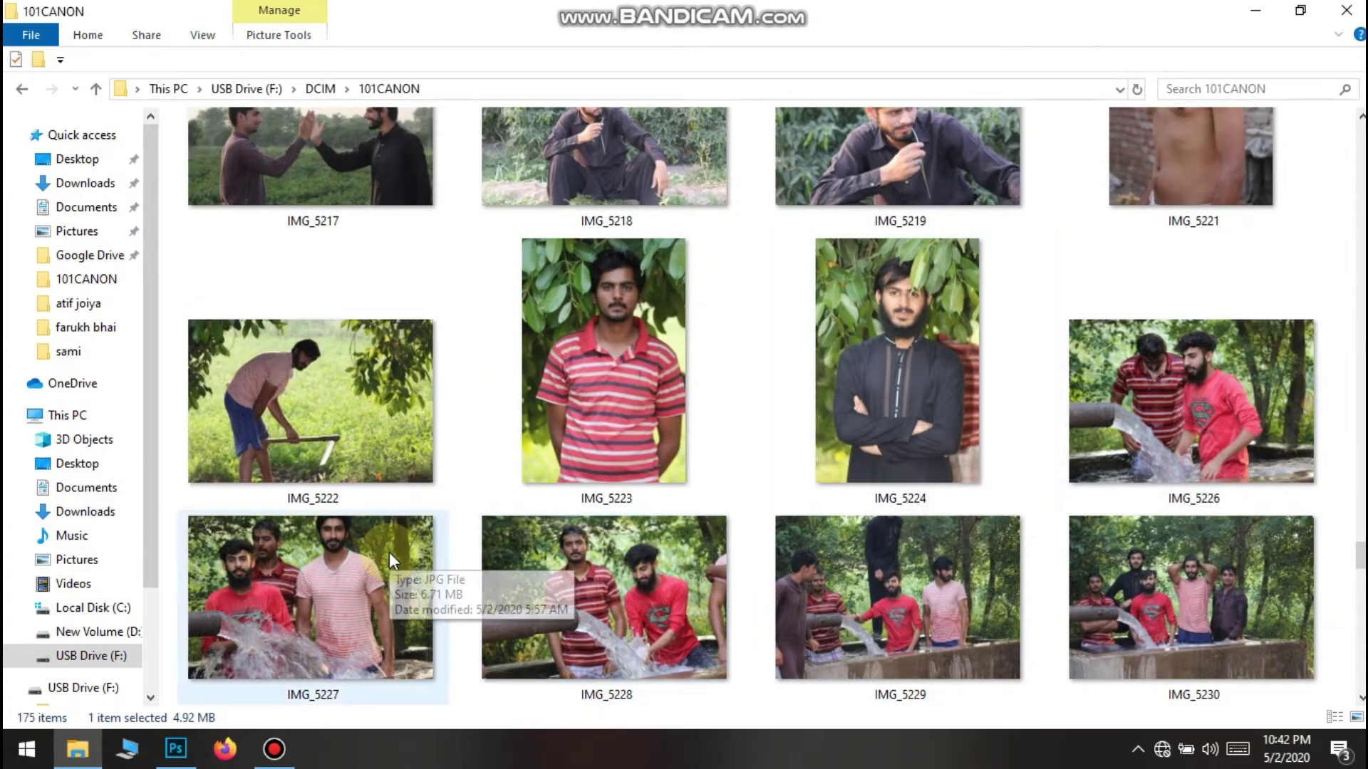
left_click_drag(385, 558, 562, 407)
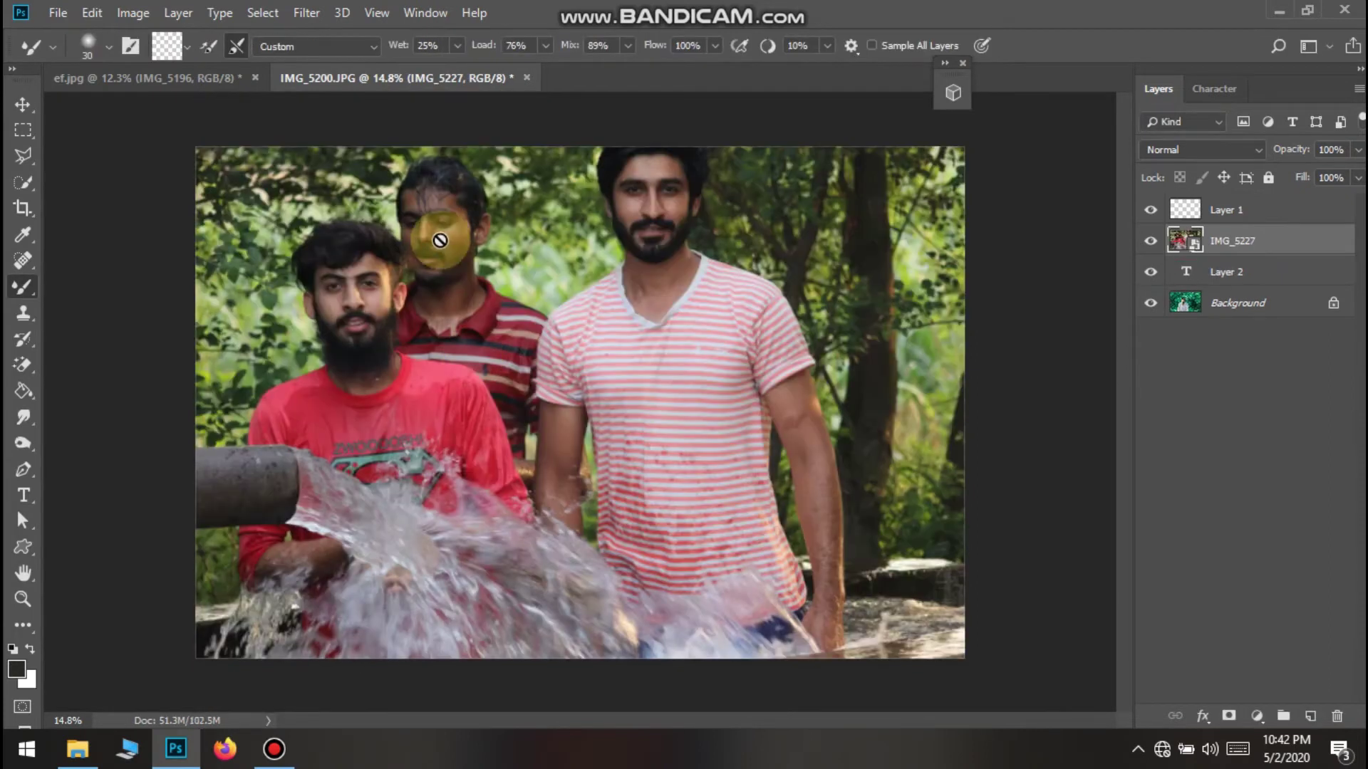
Apply the Camera Raw Filter to the IMG_5227 layer with Exposure +0.65, Contrast -3, Highlights -67 and Clarity +23
left_click(318, 12)
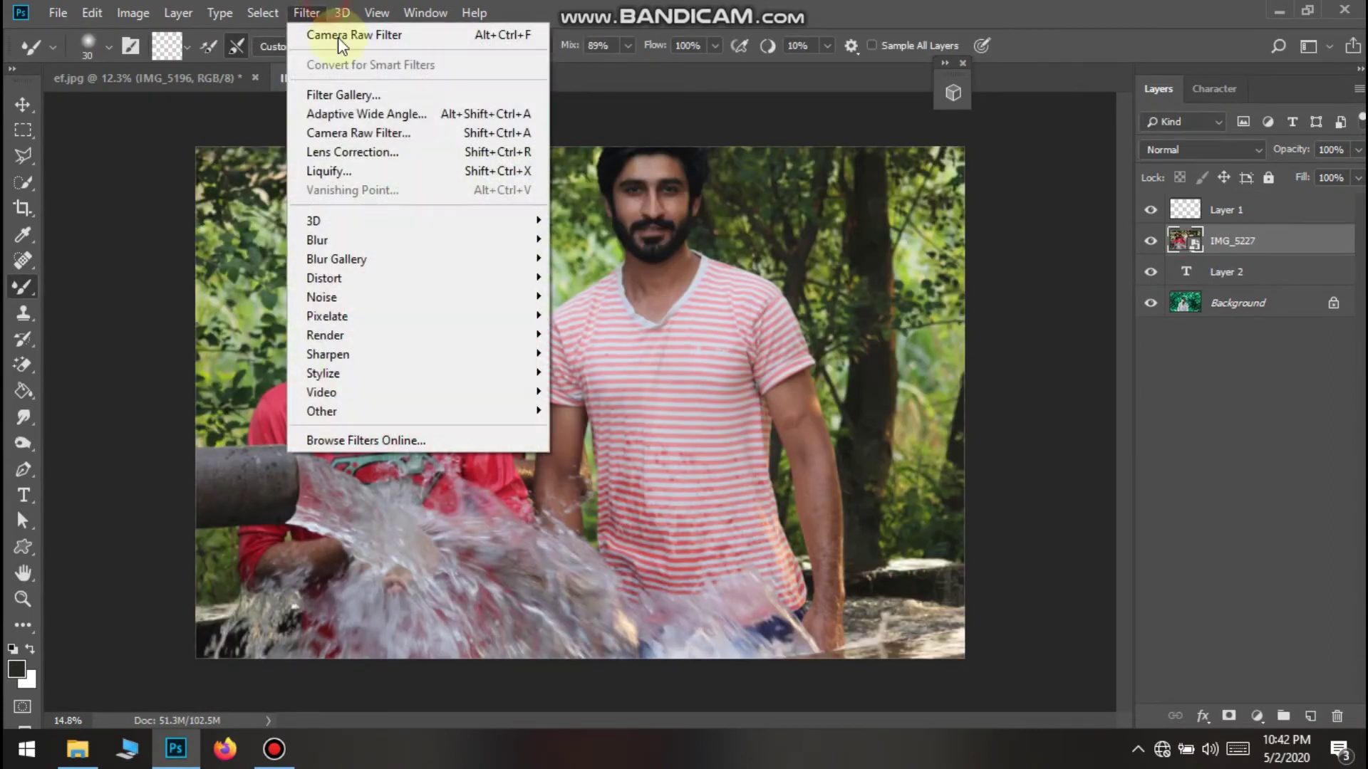
left_click(408, 136)
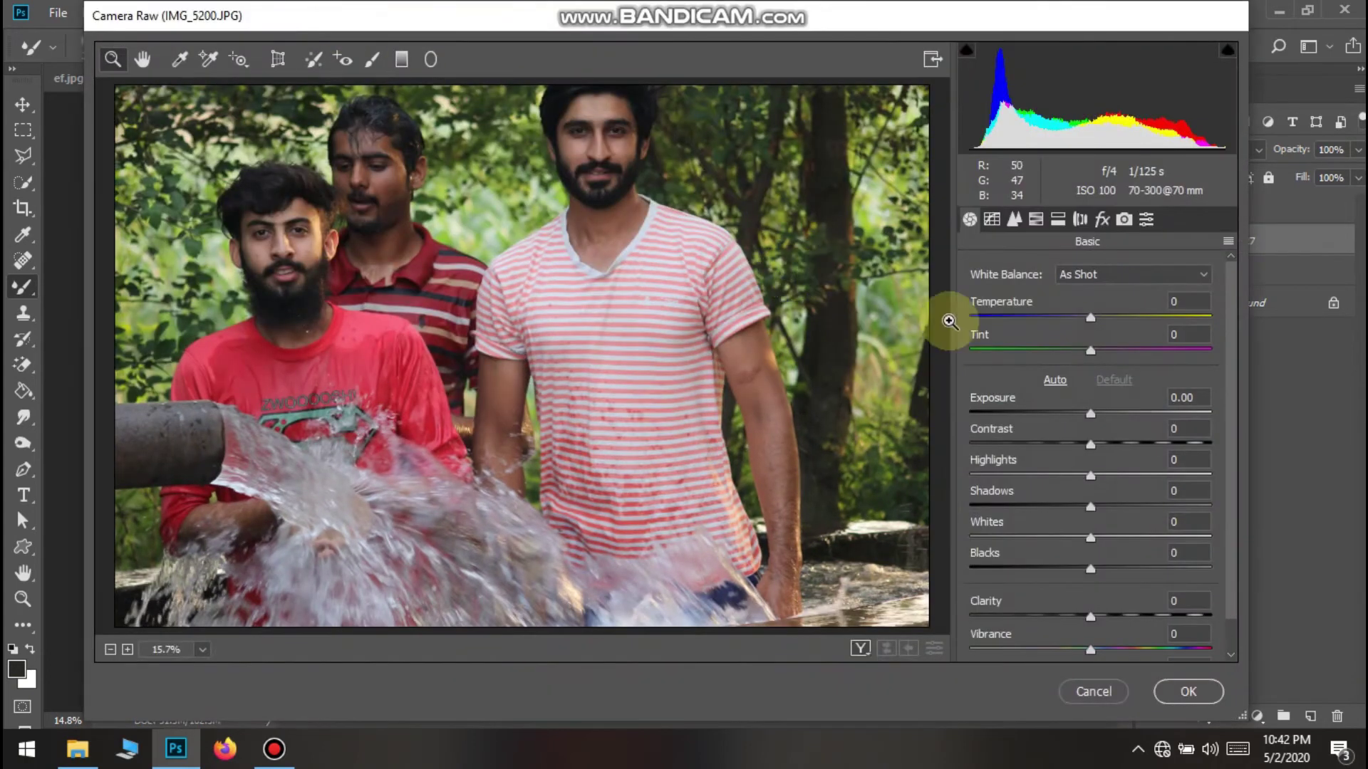
left_click_drag(1090, 412, 1106, 386)
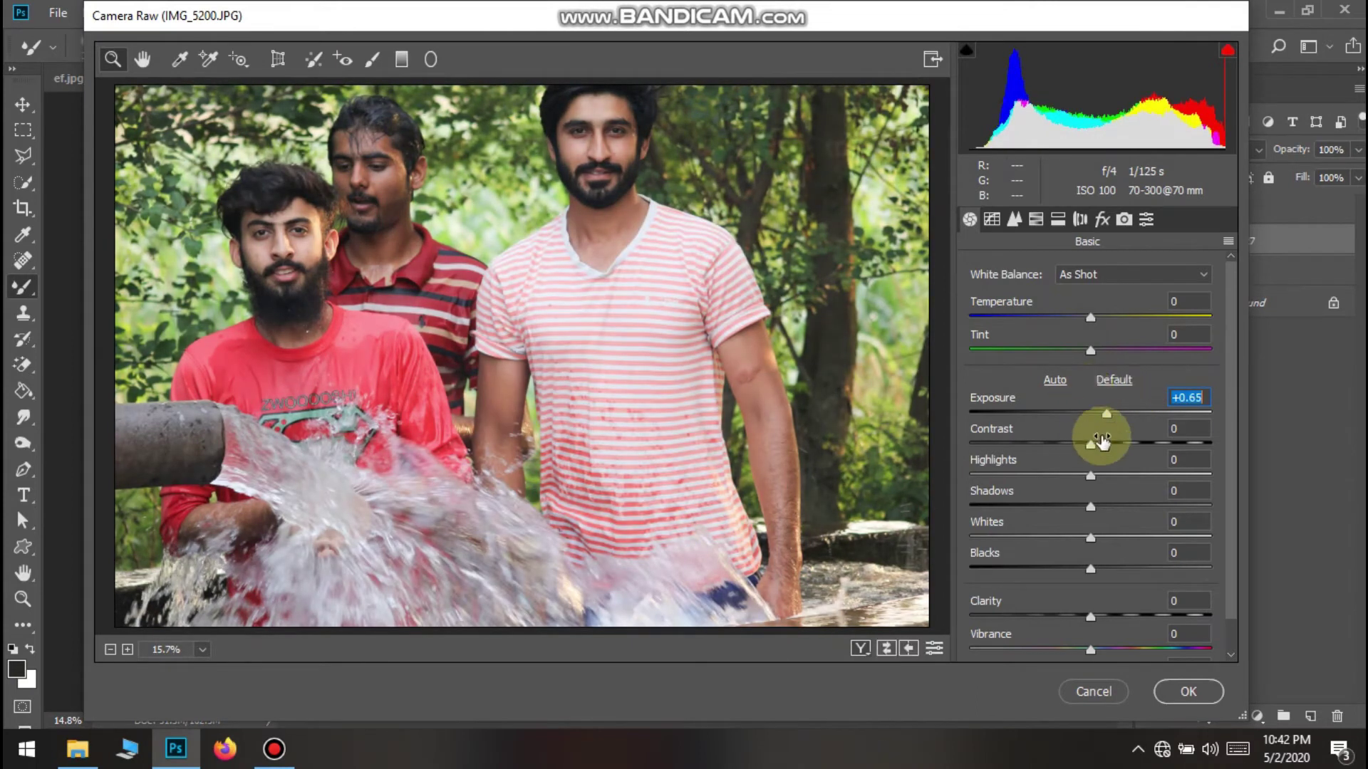
left_click_drag(1092, 443, 967, 487)
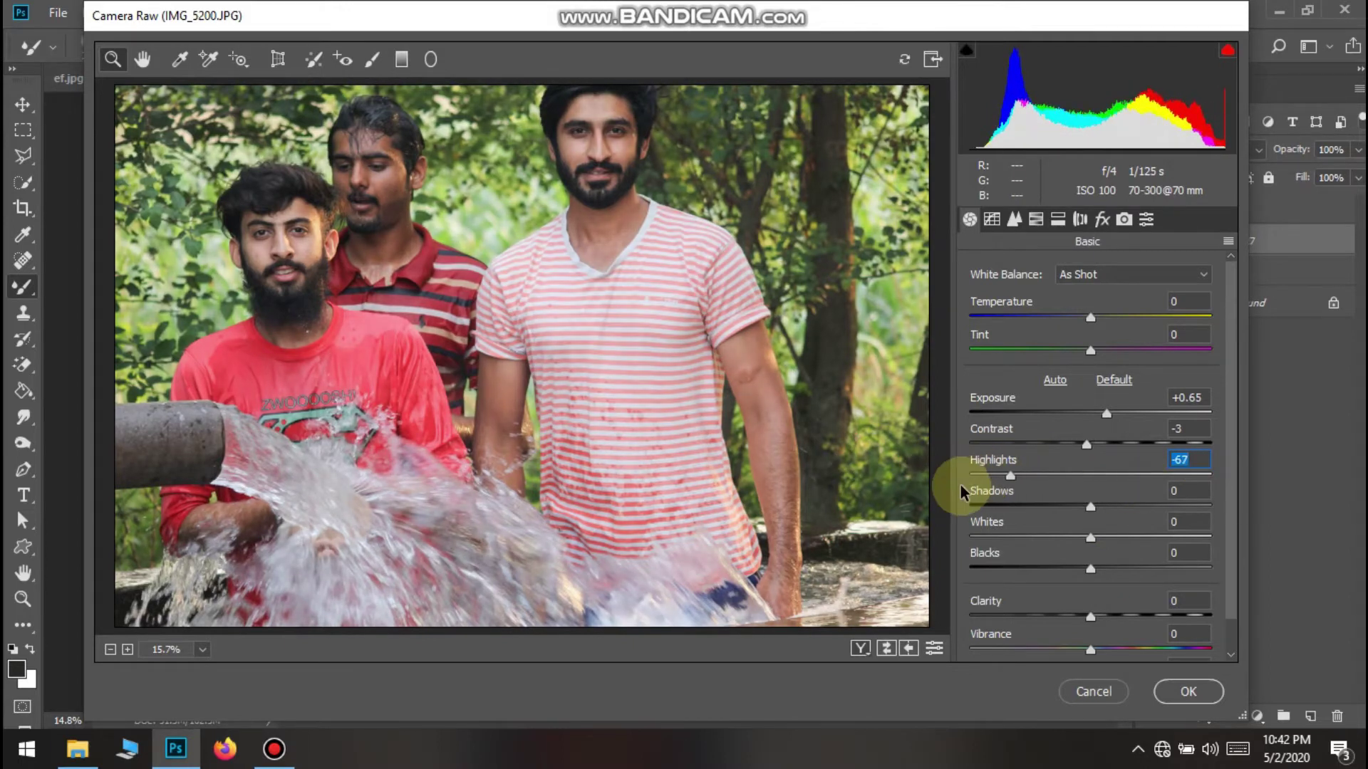
left_click_drag(1083, 617, 1123, 613)
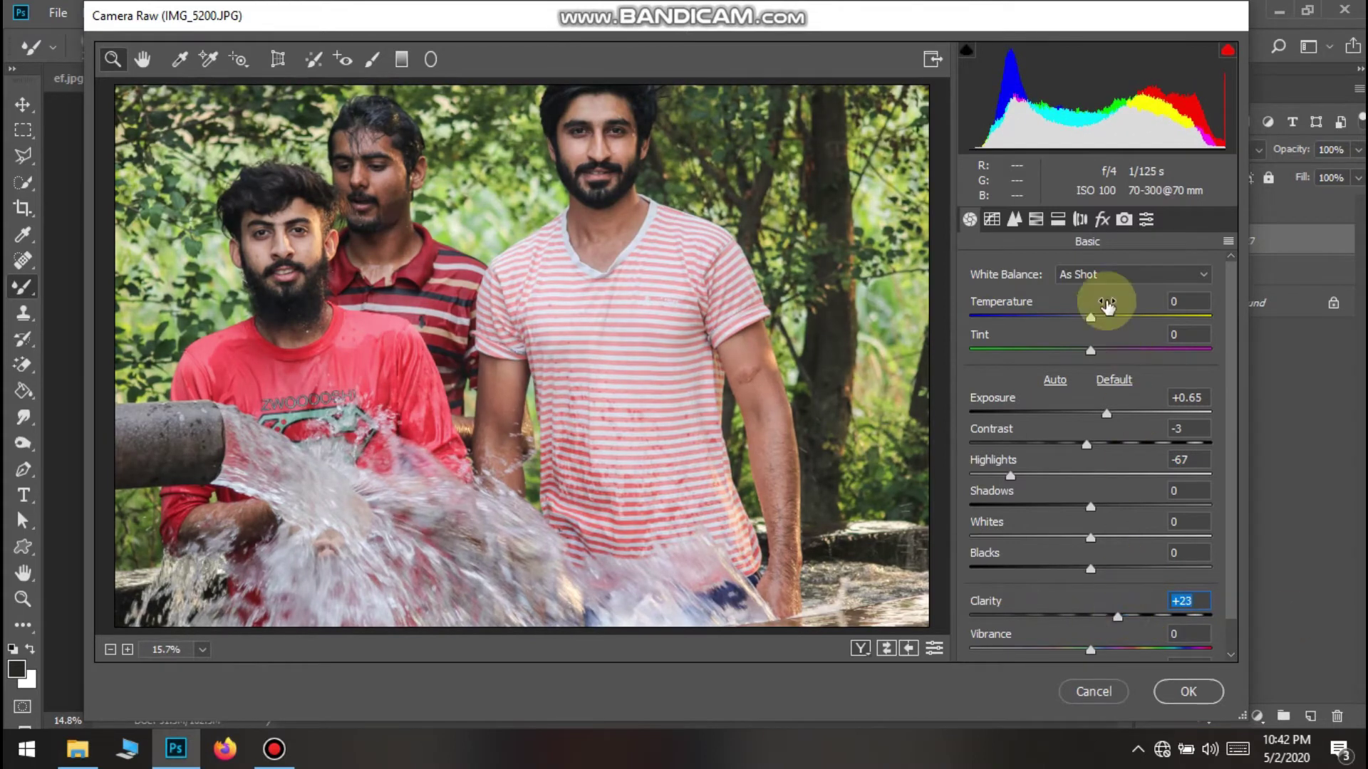
Set the HSL hue of Yellows to -100 and of Greens to +100
left_click(1037, 220)
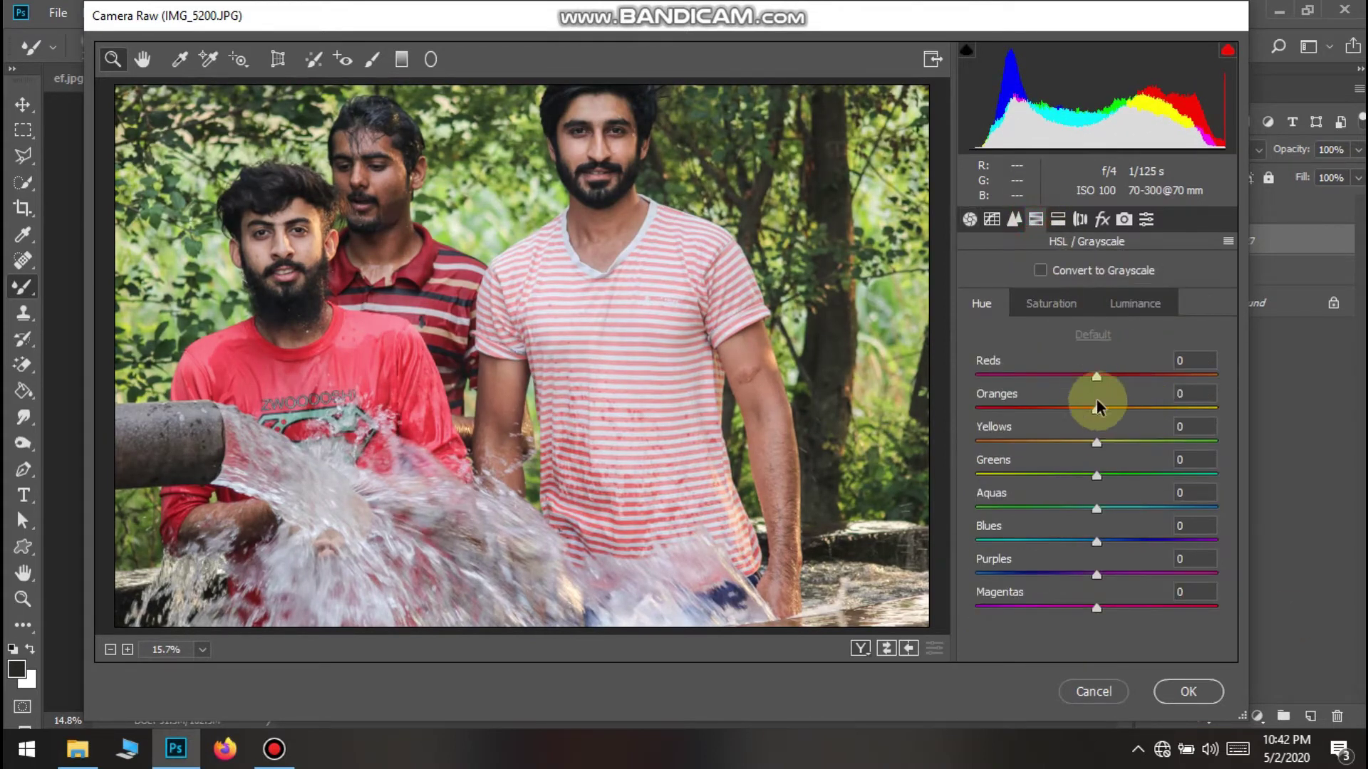
left_click_drag(1092, 443, 950, 439)
left_click_drag(1097, 475, 1367, 451)
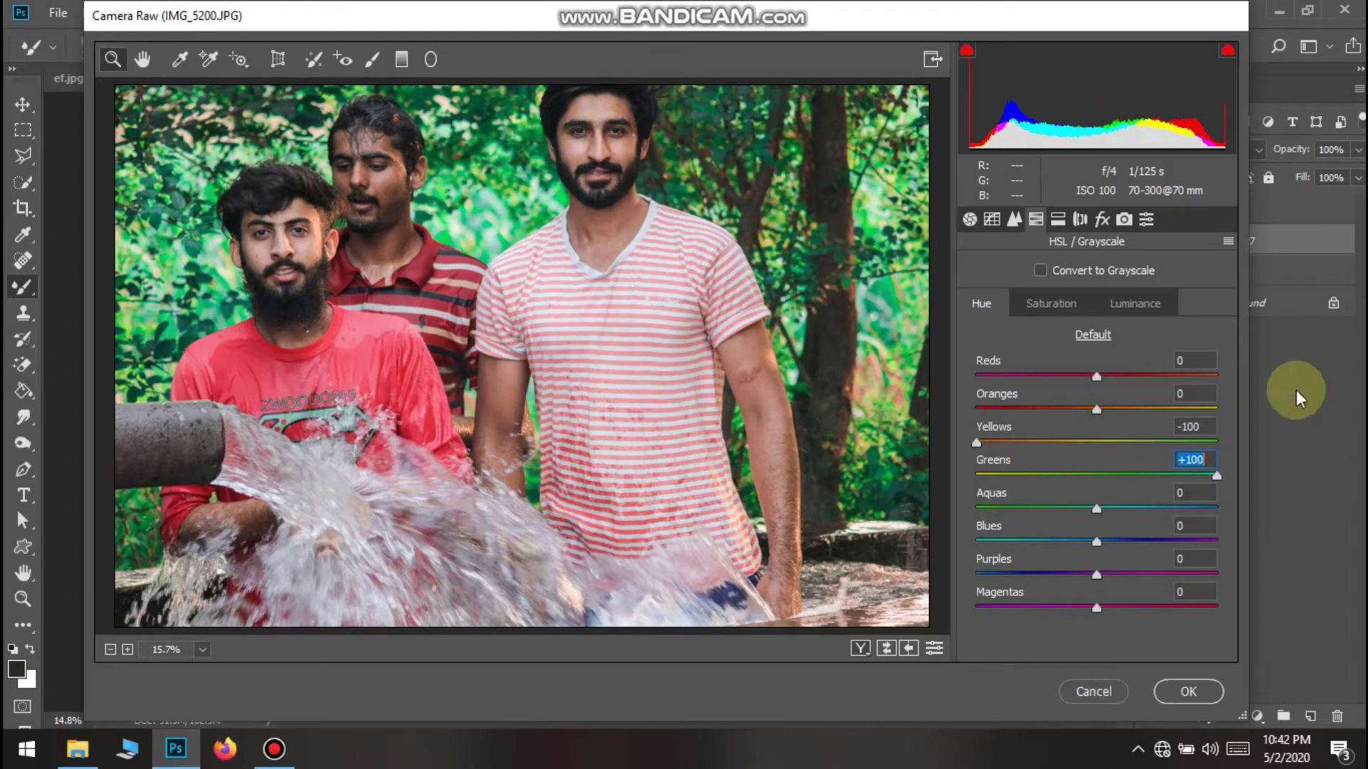
Set the HSL saturation of Yellows to +100 and of Blues to -2
left_click(1047, 304)
left_click_drag(1088, 443, 1367, 442)
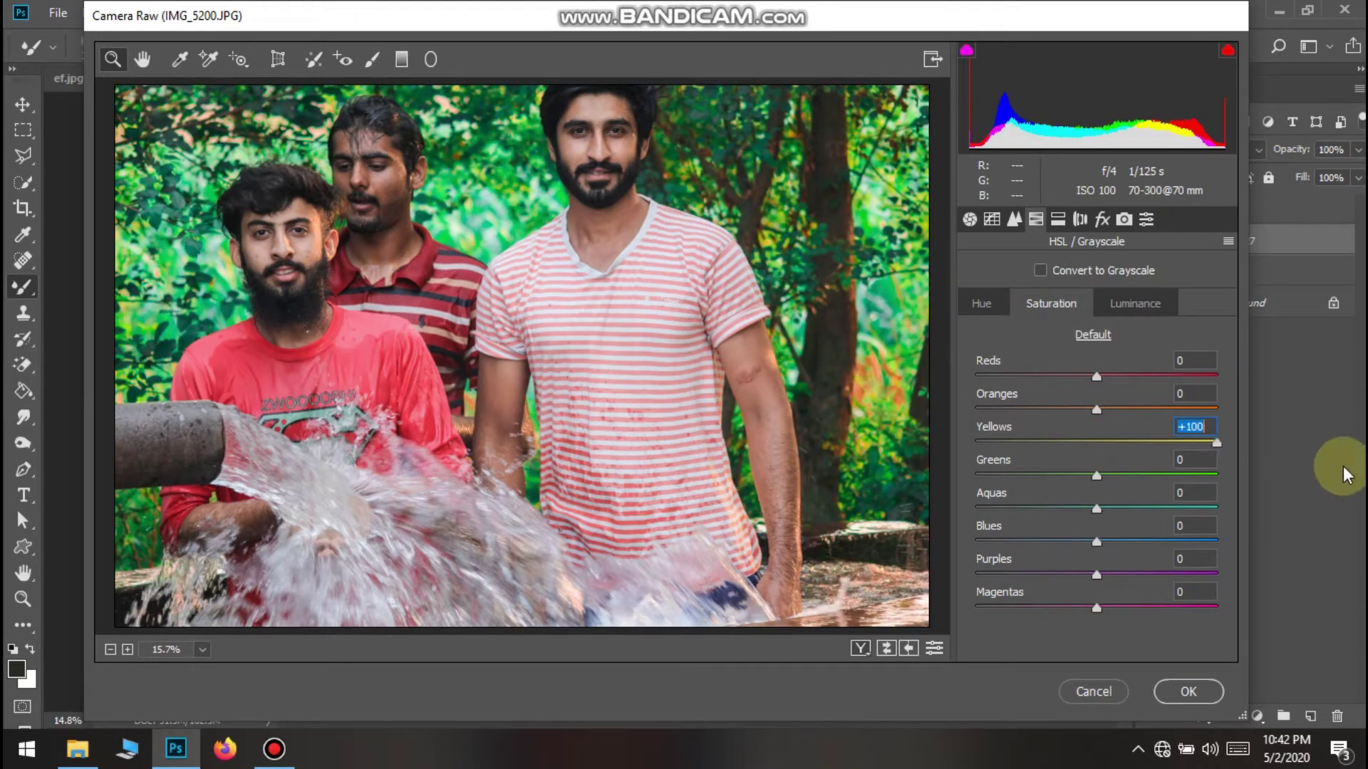
mouse_move(1092, 473)
left_mouse_down()
mouse_move(1282, 472)
mouse_move(709, 465)
mouse_move(1089, 464)
left_mouse_up()
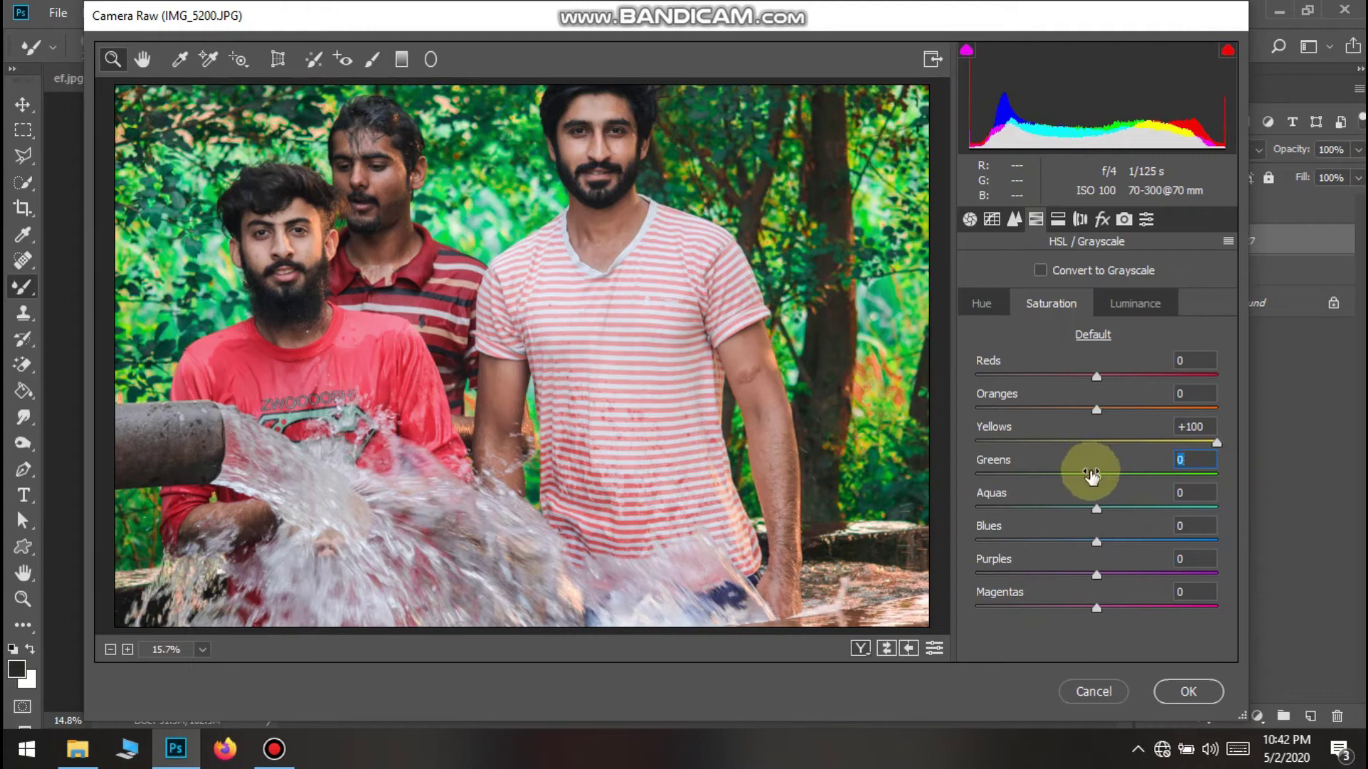
left_click_drag(1095, 542, 1296, 543)
mouse_move(689, 478)
left_mouse_down()
mouse_move(1242, 502)
mouse_move(708, 463)
left_mouse_up()
left_click_drag(1332, 447, 442, 427)
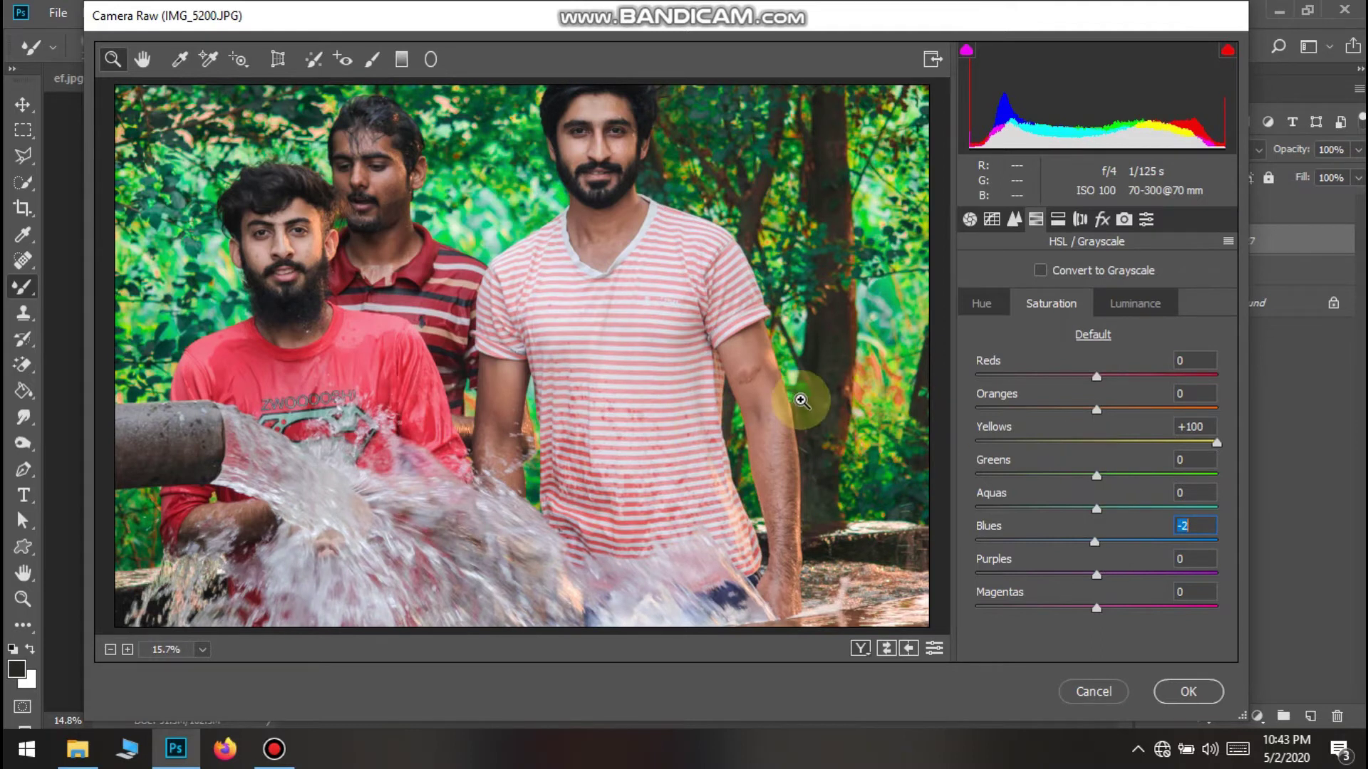
Set the HSL saturation of Greens to +11 and of Yellows to -100
scroll(797, 396, "down", 5)
scroll(800, 392, "up", 3)
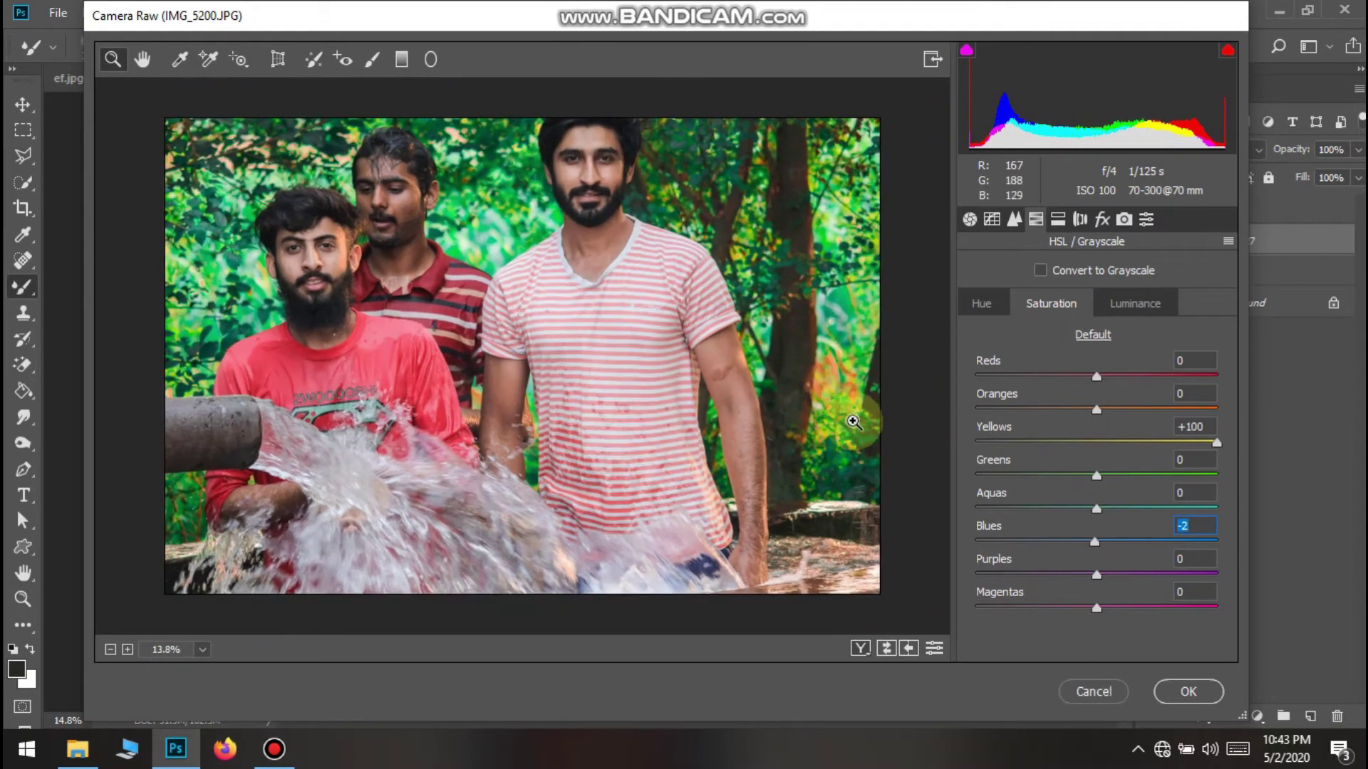
left_click_drag(1126, 476, 1333, 467)
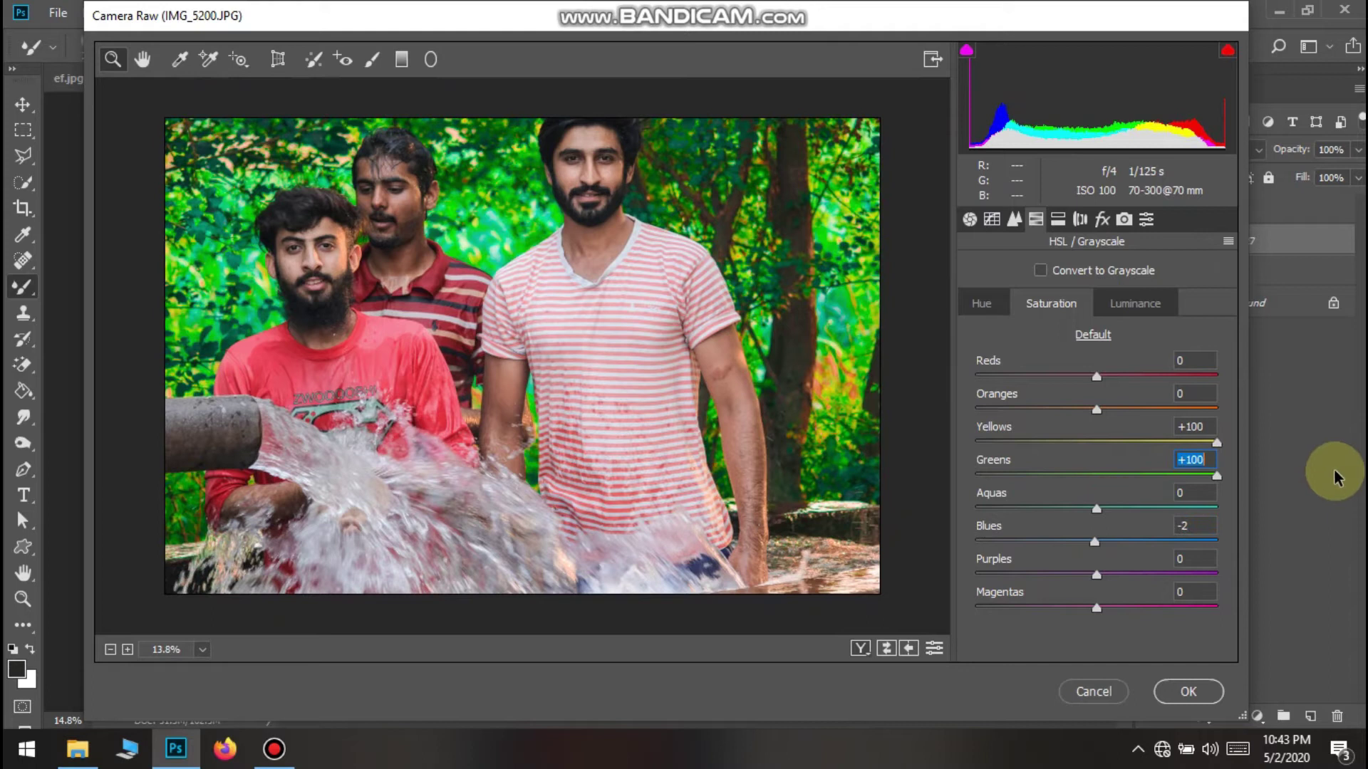
left_click(1186, 460)
left_click(1131, 470)
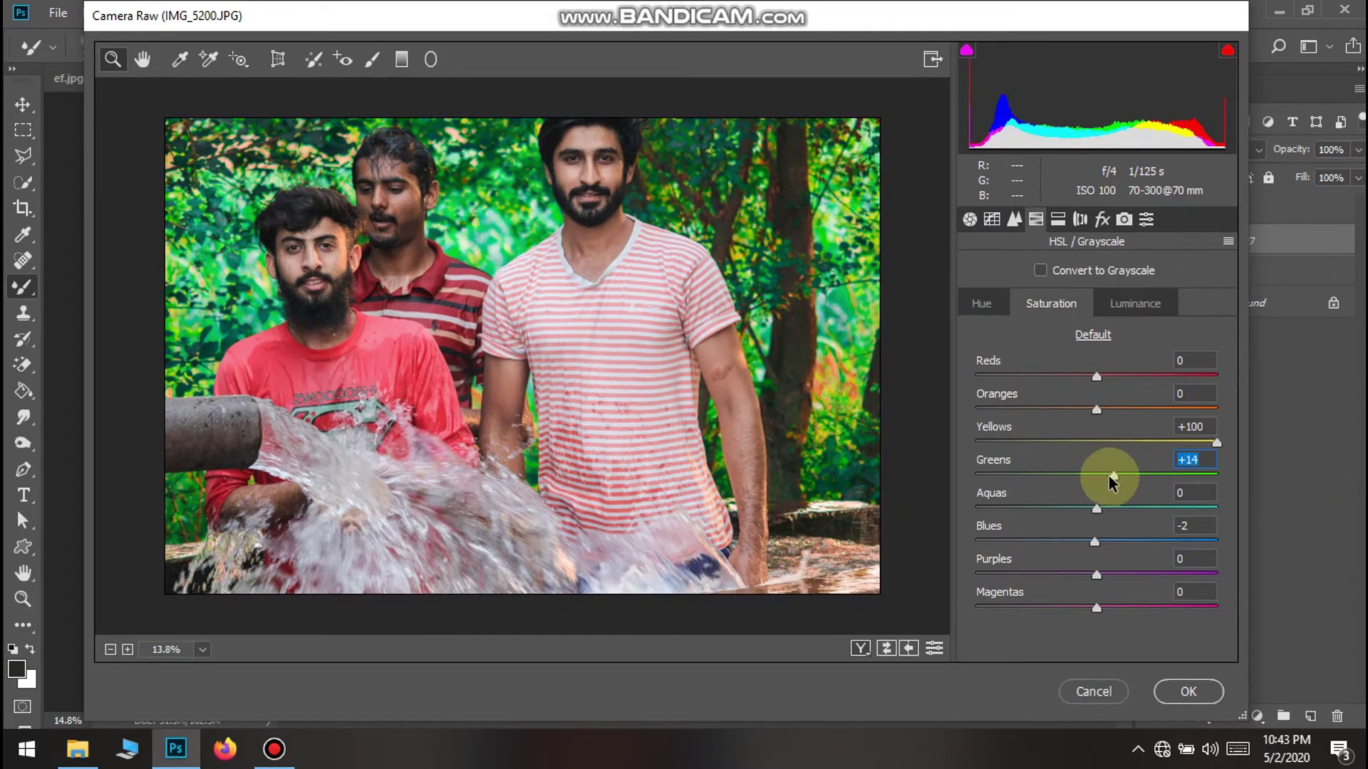
left_click_drag(1107, 438, 885, 443)
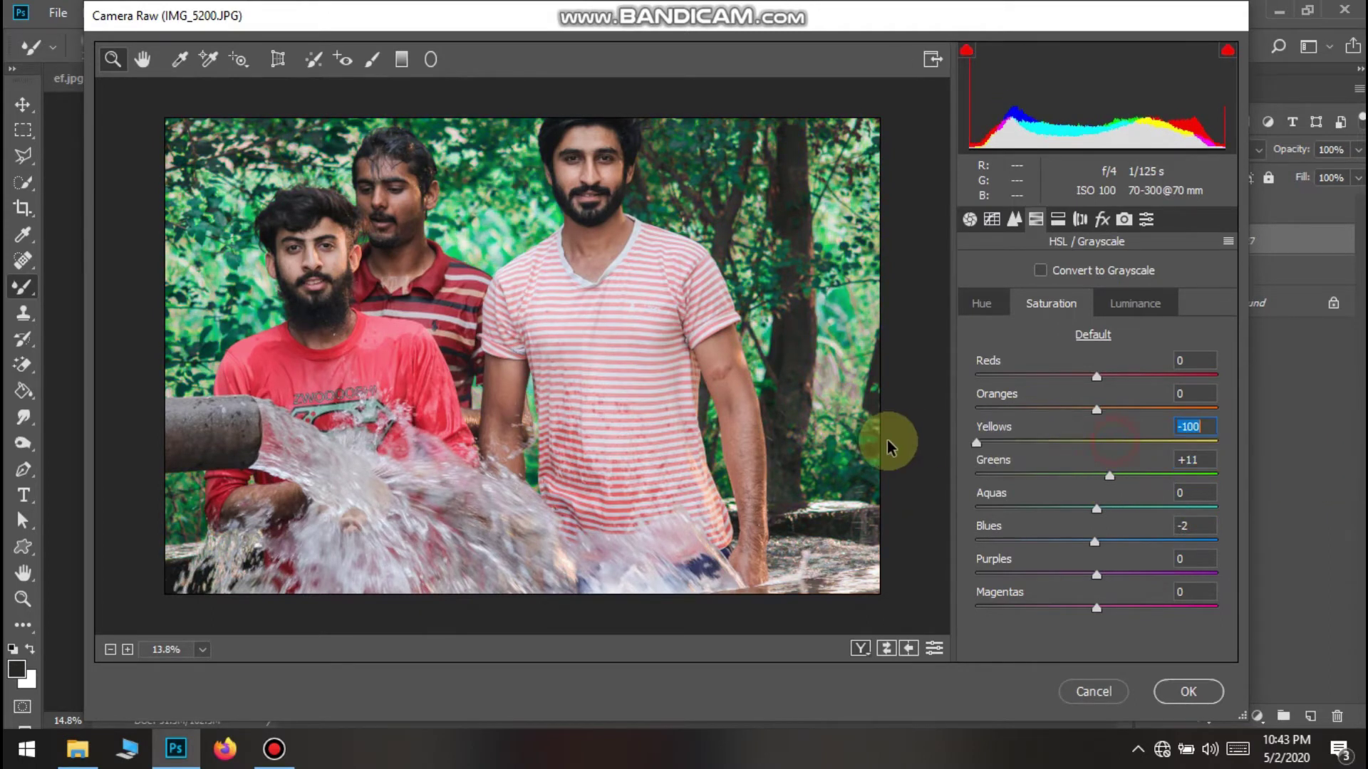
Examine the faces and the foliage of the graded group photo at different magnifications
left_click_drag(760, 371, 647, 378)
scroll(653, 359, "up", 1)
scroll(625, 352, "left", 4)
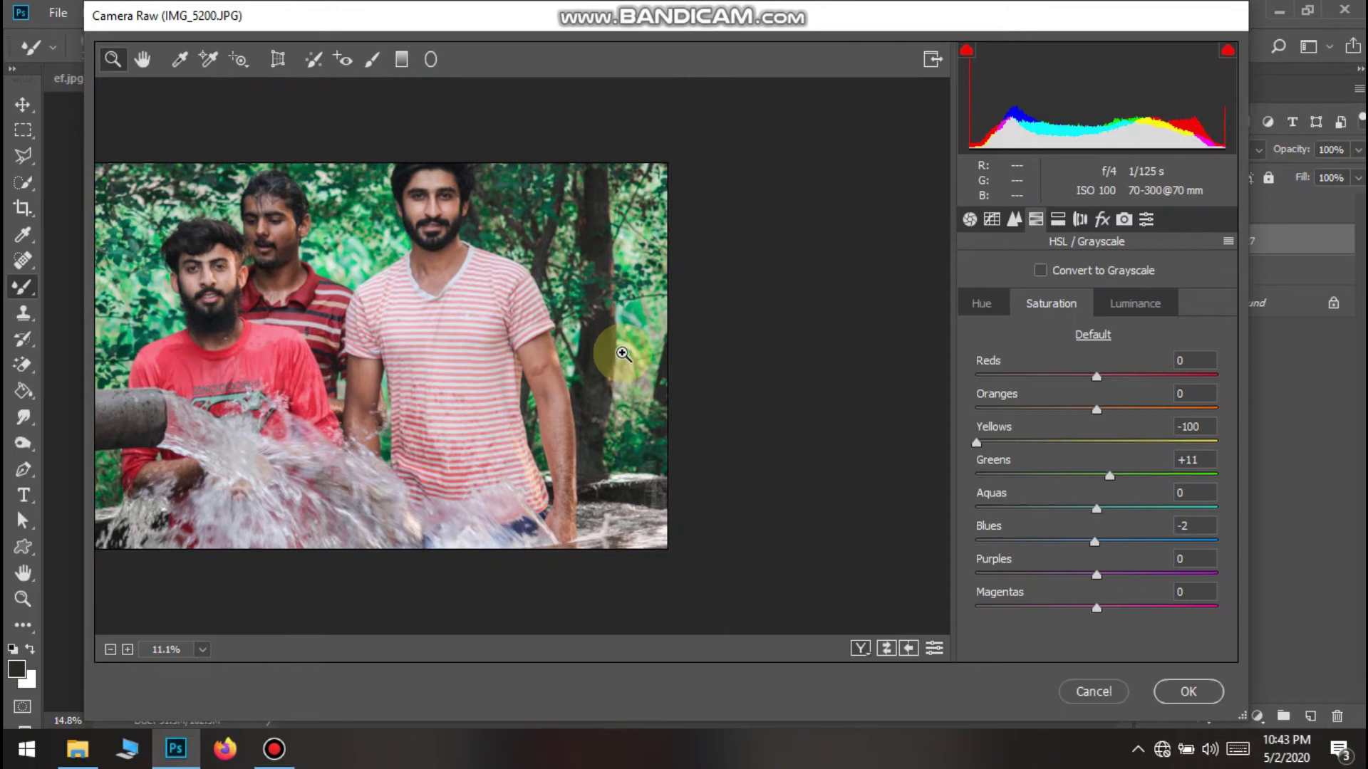
scroll(627, 232, "up", 3)
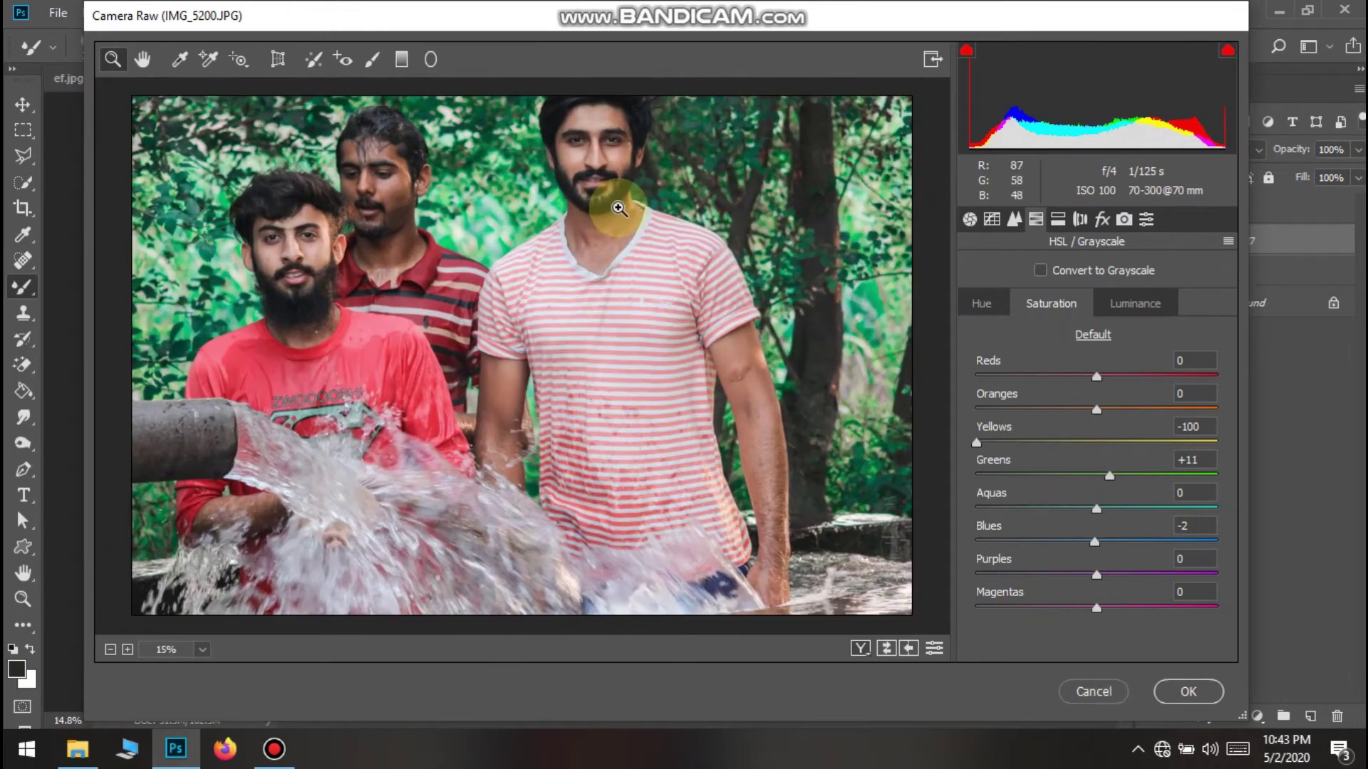
scroll(615, 138, "up", 3)
scroll(581, 148, "down", 3)
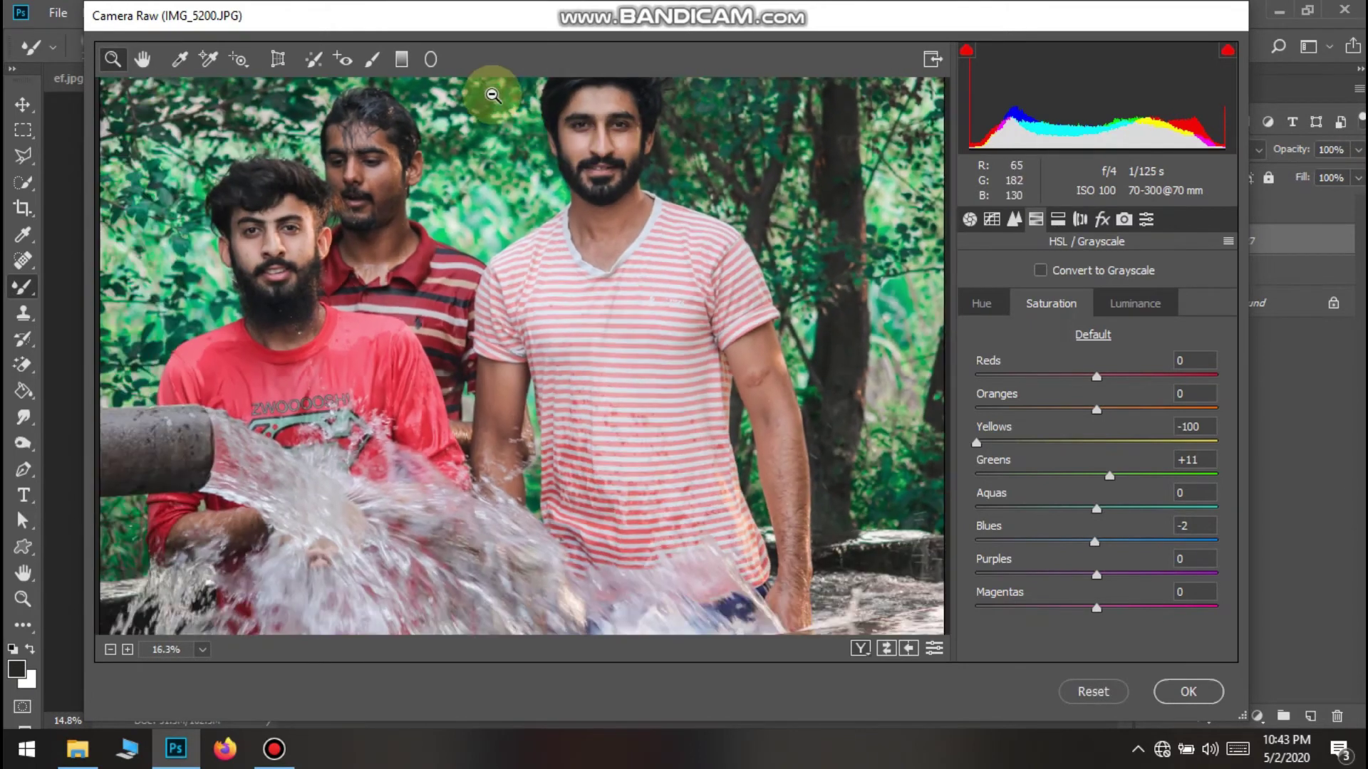
scroll(525, 95, "down", 2)
scroll(532, 96, "up", 3)
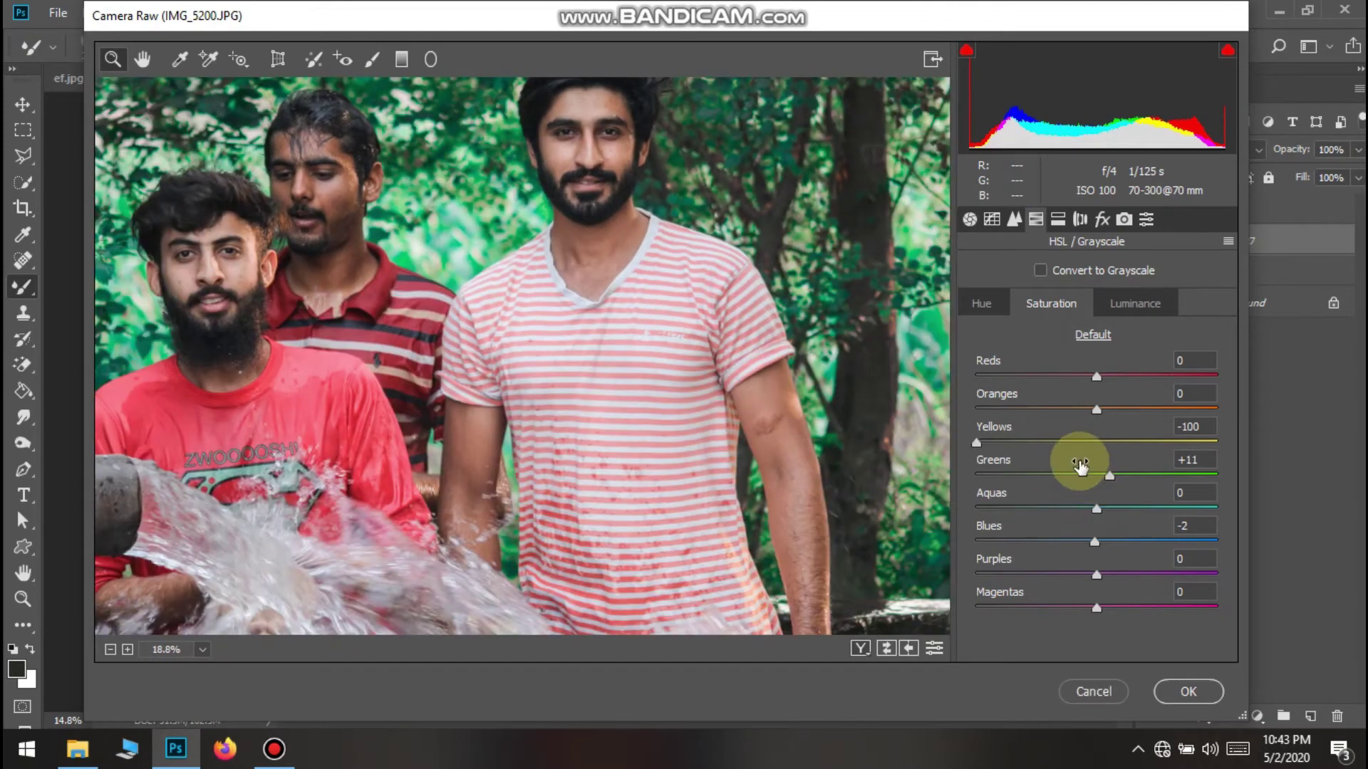
Raise the HSL saturation of Greens to +25
left_click_drag(1109, 475, 877, 473)
type("9")
key("Return")
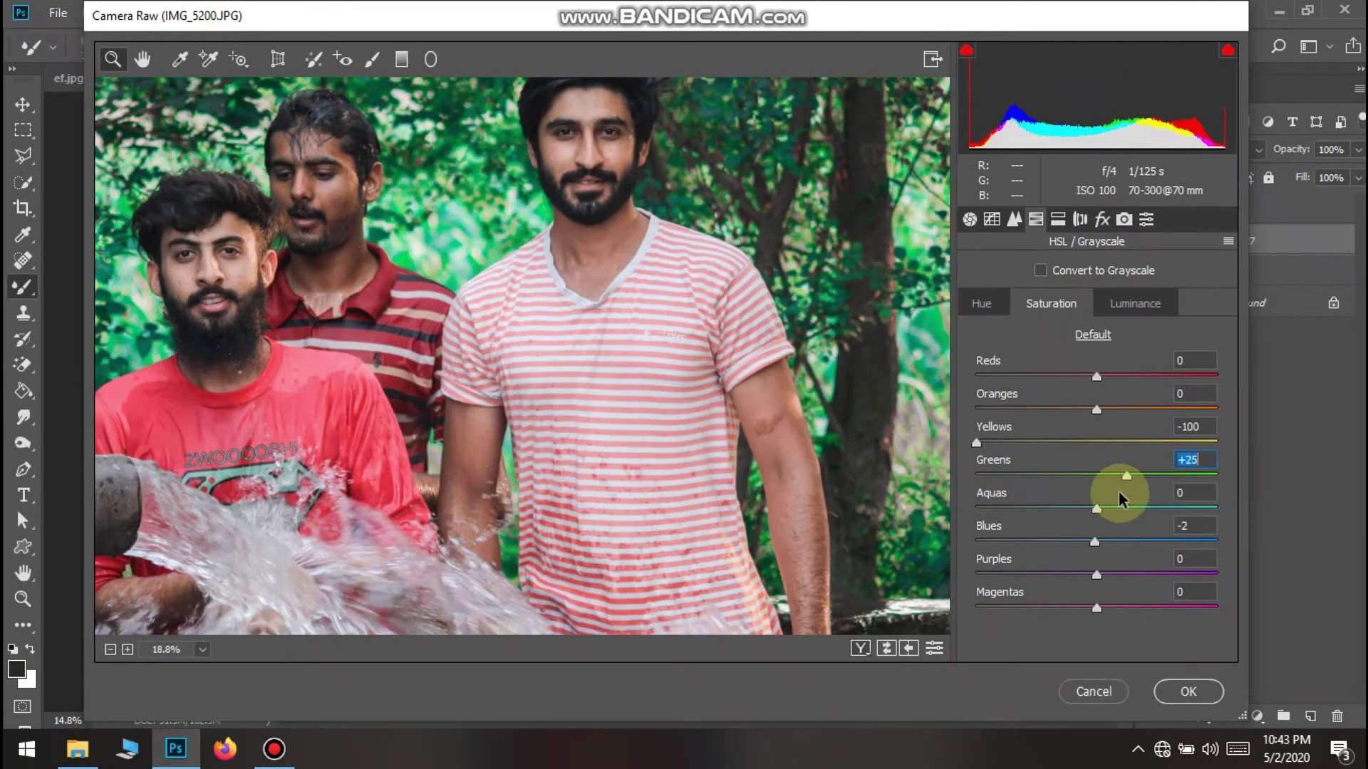
Set the HSL hue of both Yellows and Greens to -100 to give the foliage an autumn tone
left_click(990, 306)
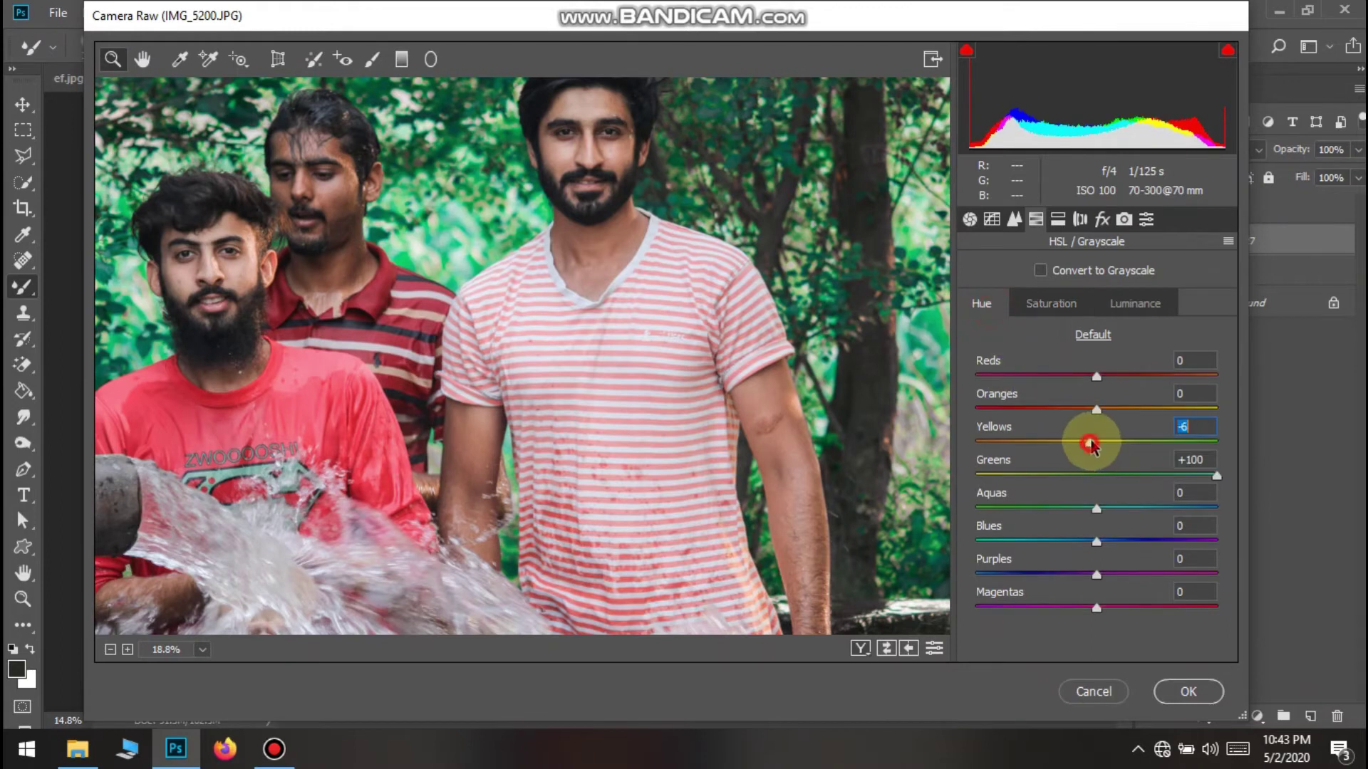
left_click_drag(1089, 440, 1220, 440)
scroll(538, 426, "down", 3)
scroll(547, 414, "up", 2)
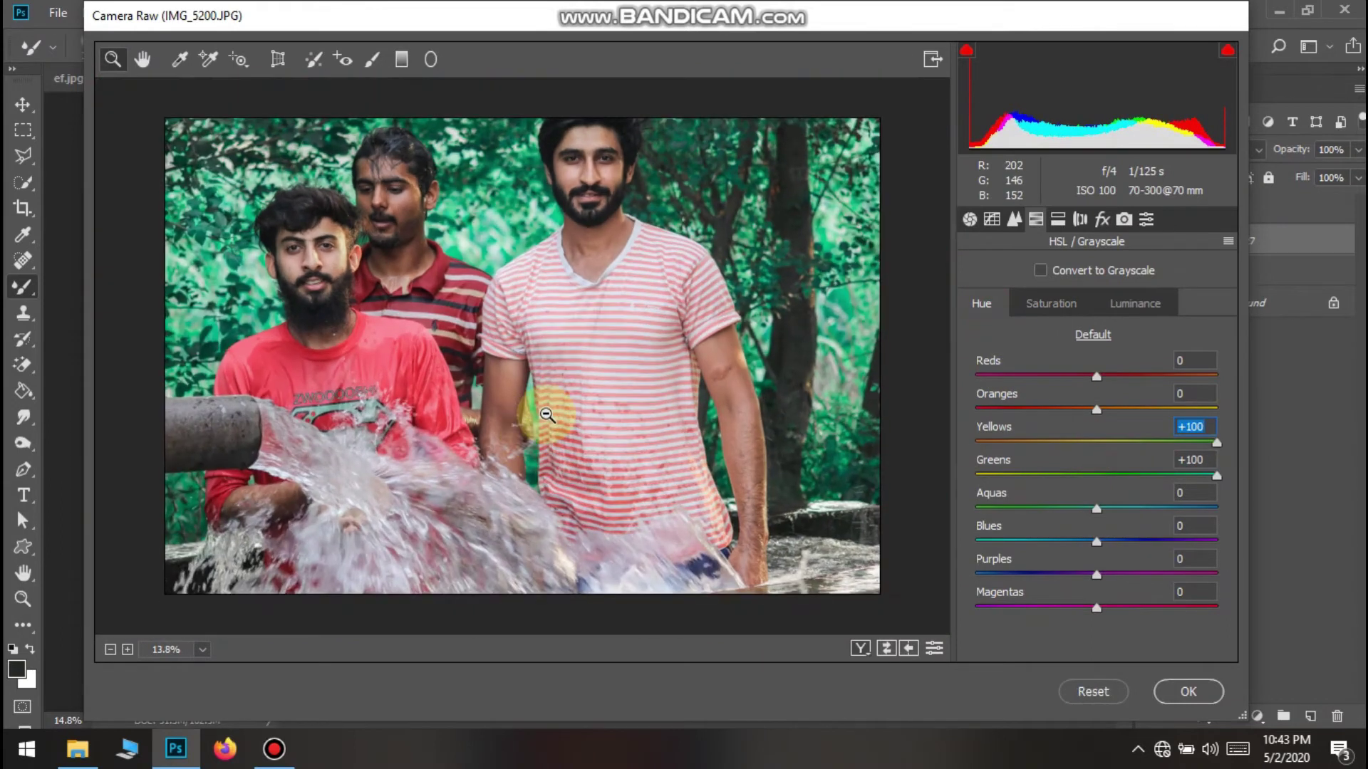
left_click_drag(1055, 440, 716, 444)
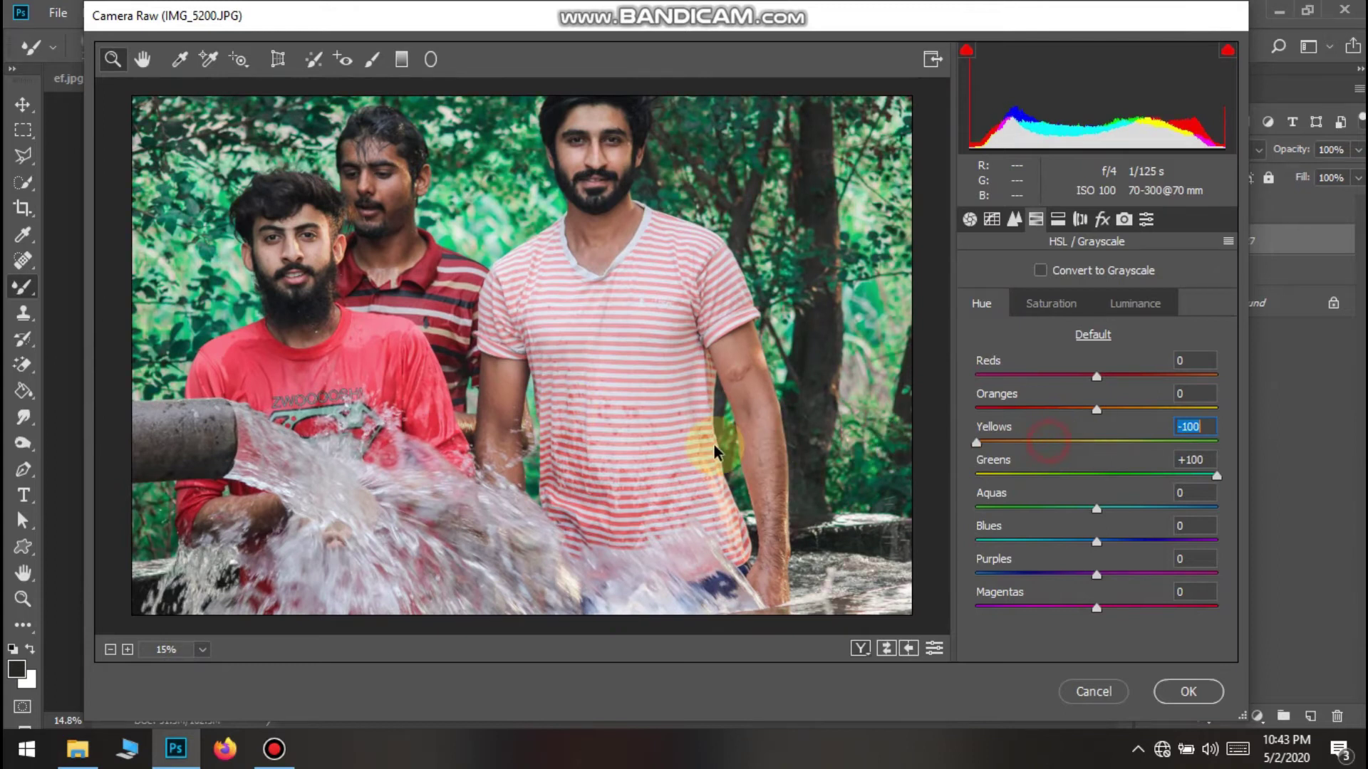
left_click_drag(983, 475, 891, 477)
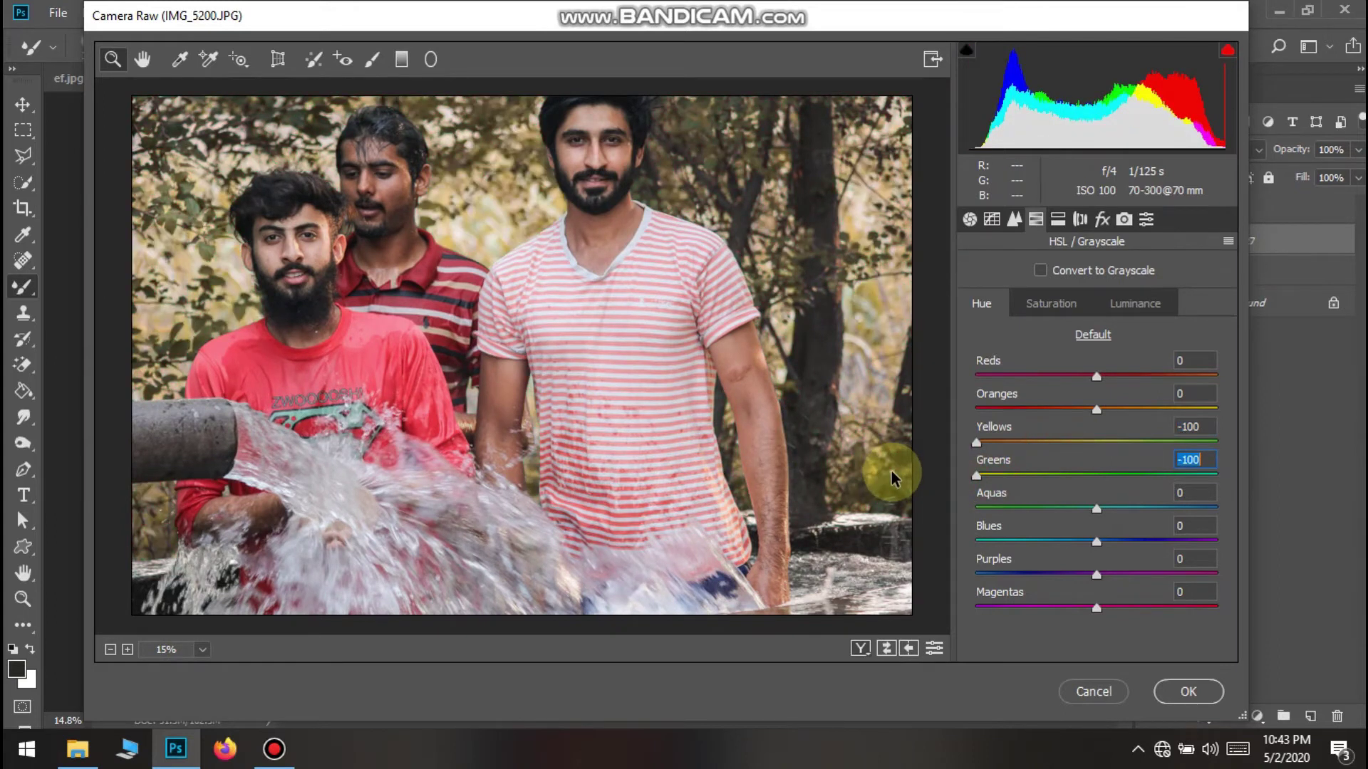
Set the HSL saturation of Yellows to +100, Greens to +93, Aquas to +100 and Blues to +100
left_click(1079, 313)
left_click_drag(1097, 475, 1163, 475)
left_click_drag(1096, 442, 1213, 475)
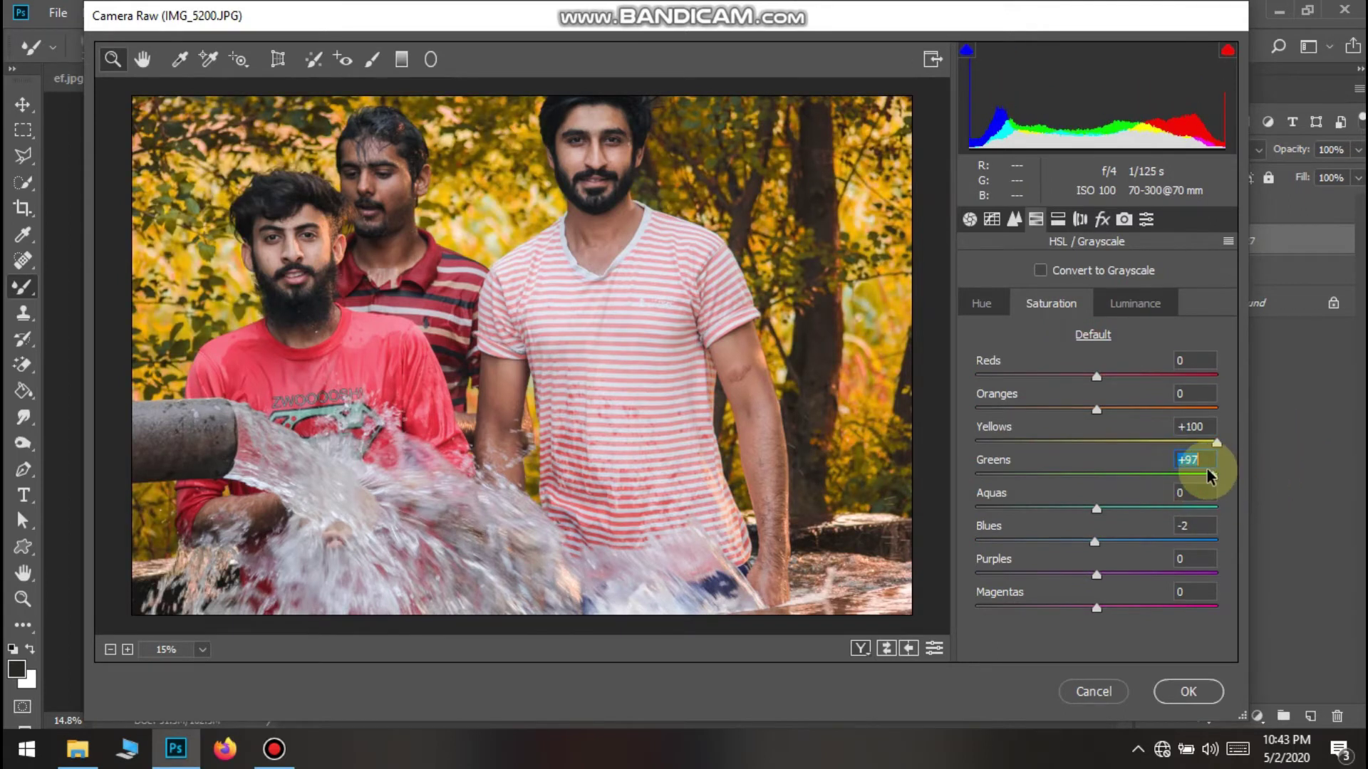
left_click_drag(1119, 508, 1260, 503)
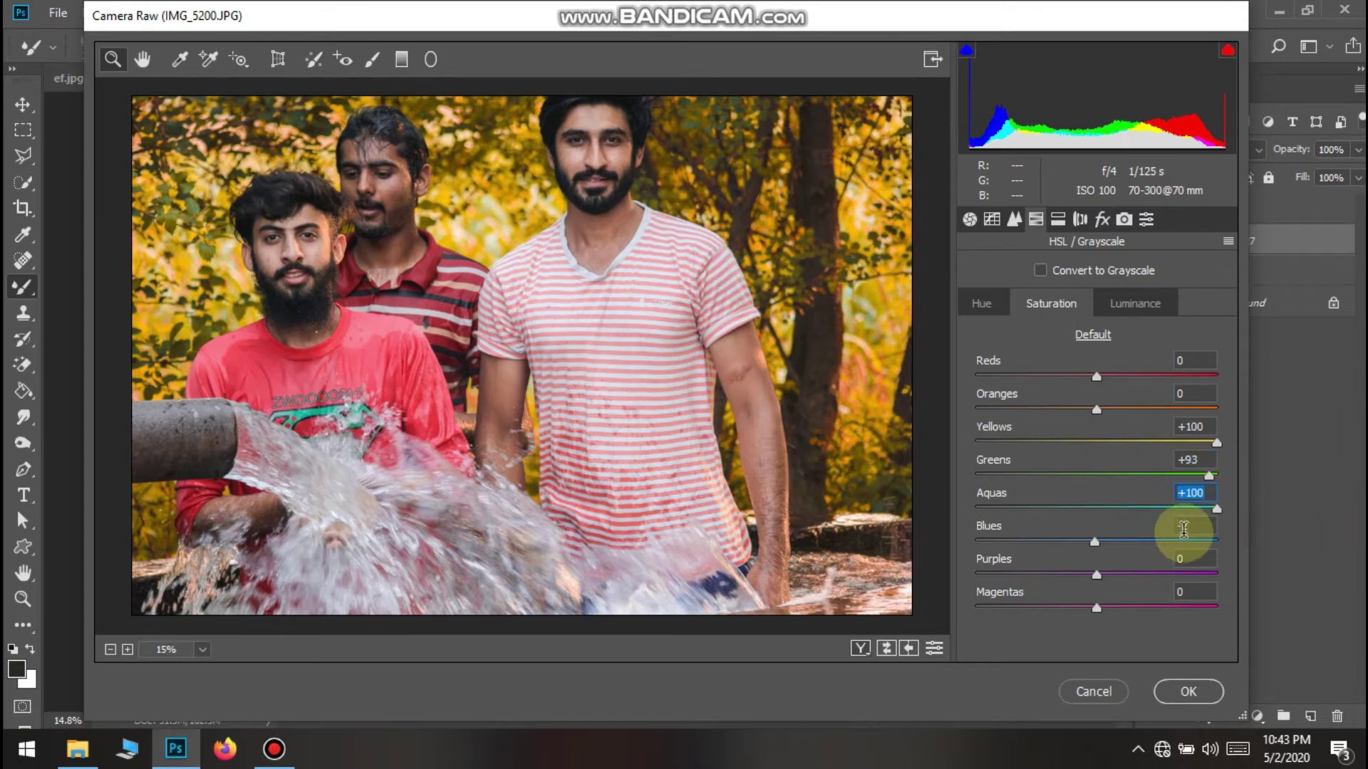
left_click_drag(1148, 540, 1289, 541)
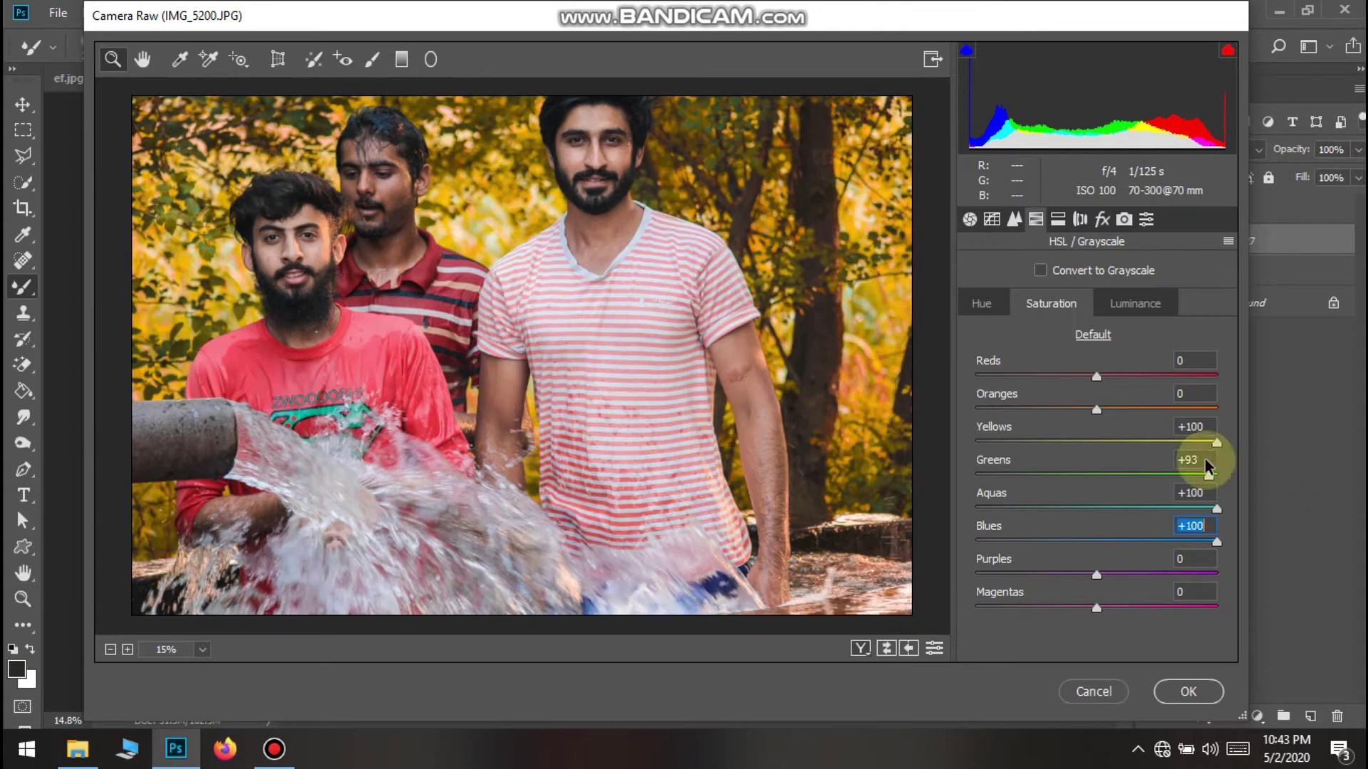
Raise the HSL luminance of Greens to +100 and apply the Camera Raw adjustments to the group photo
left_click(1122, 309)
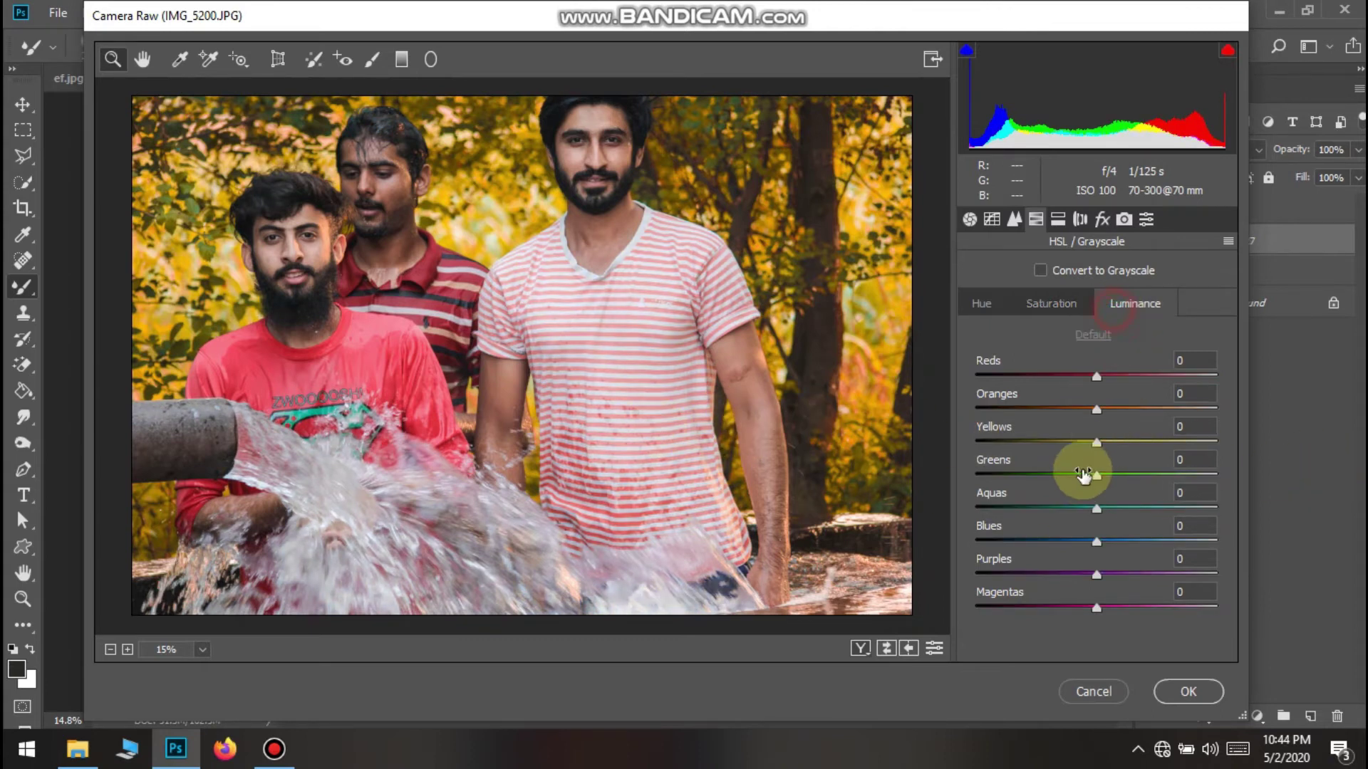
left_click_drag(1095, 480, 1351, 488)
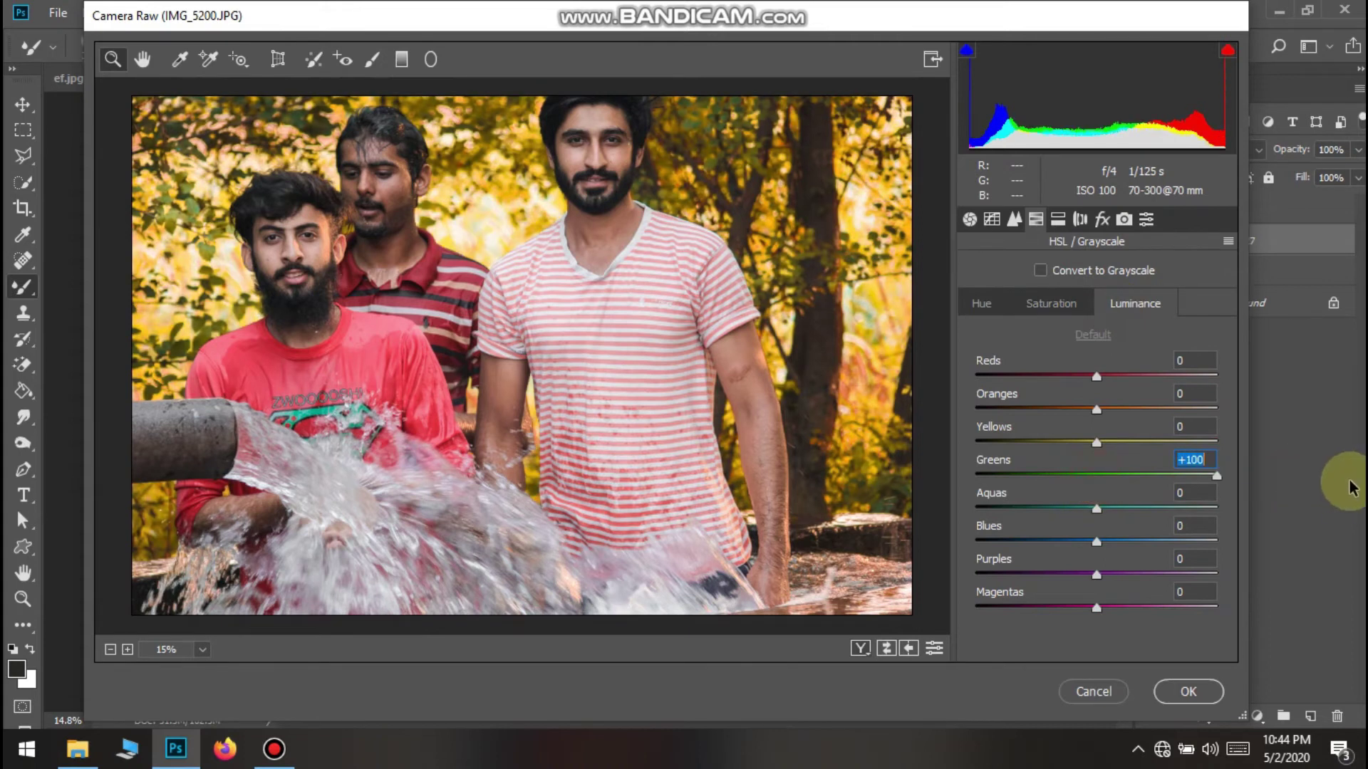
left_click_drag(1064, 449, 1106, 401)
left_click(1168, 688)
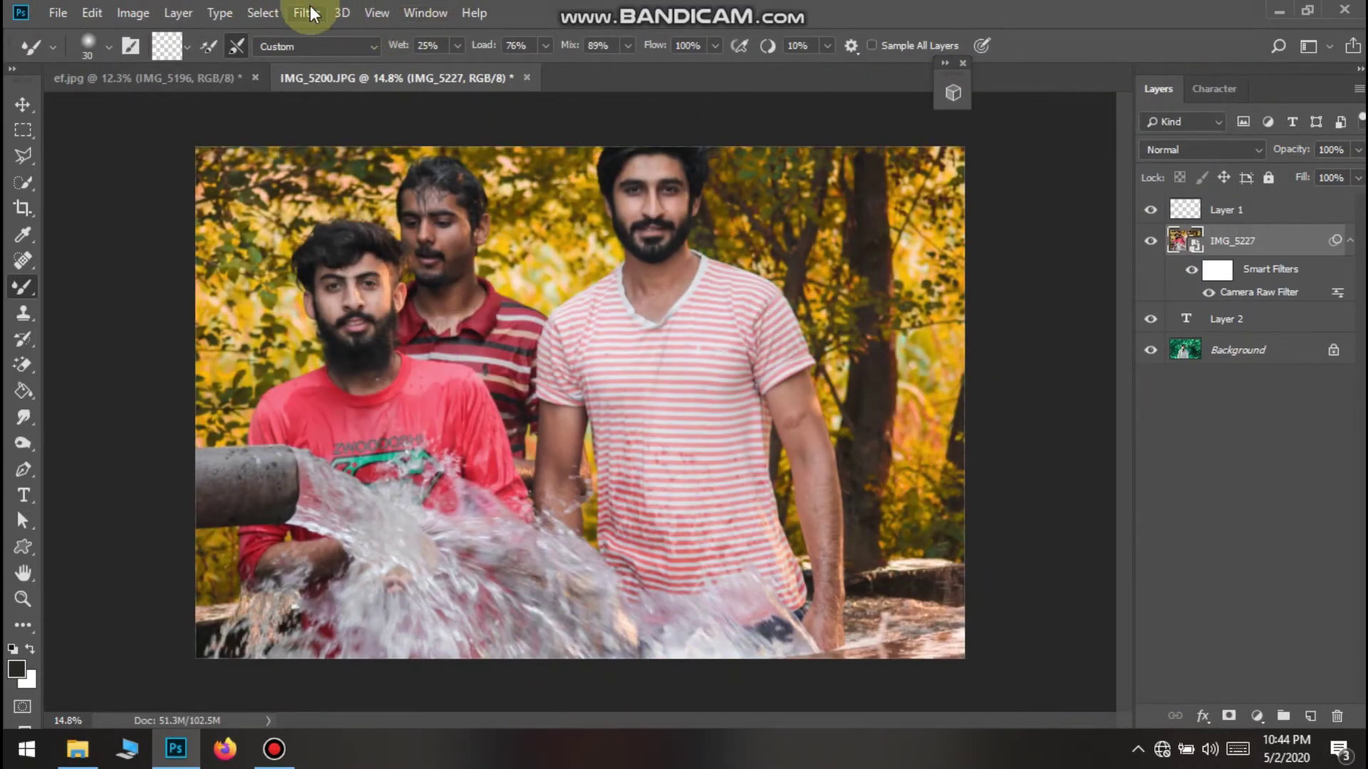
Start another Camera Raw filter on the IMG_5227 layer with Exposure at +0.10 and Highlights at -30
left_click(306, 13)
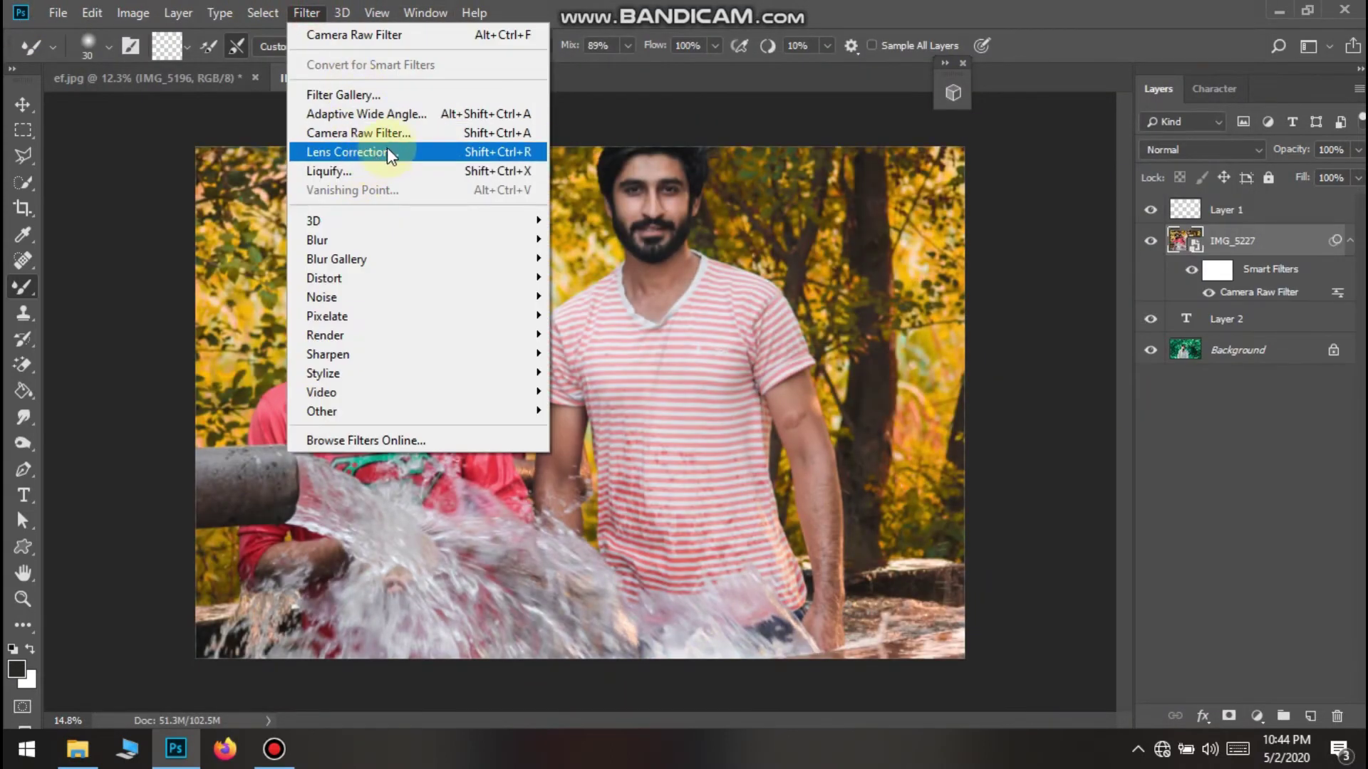
key("Escape")
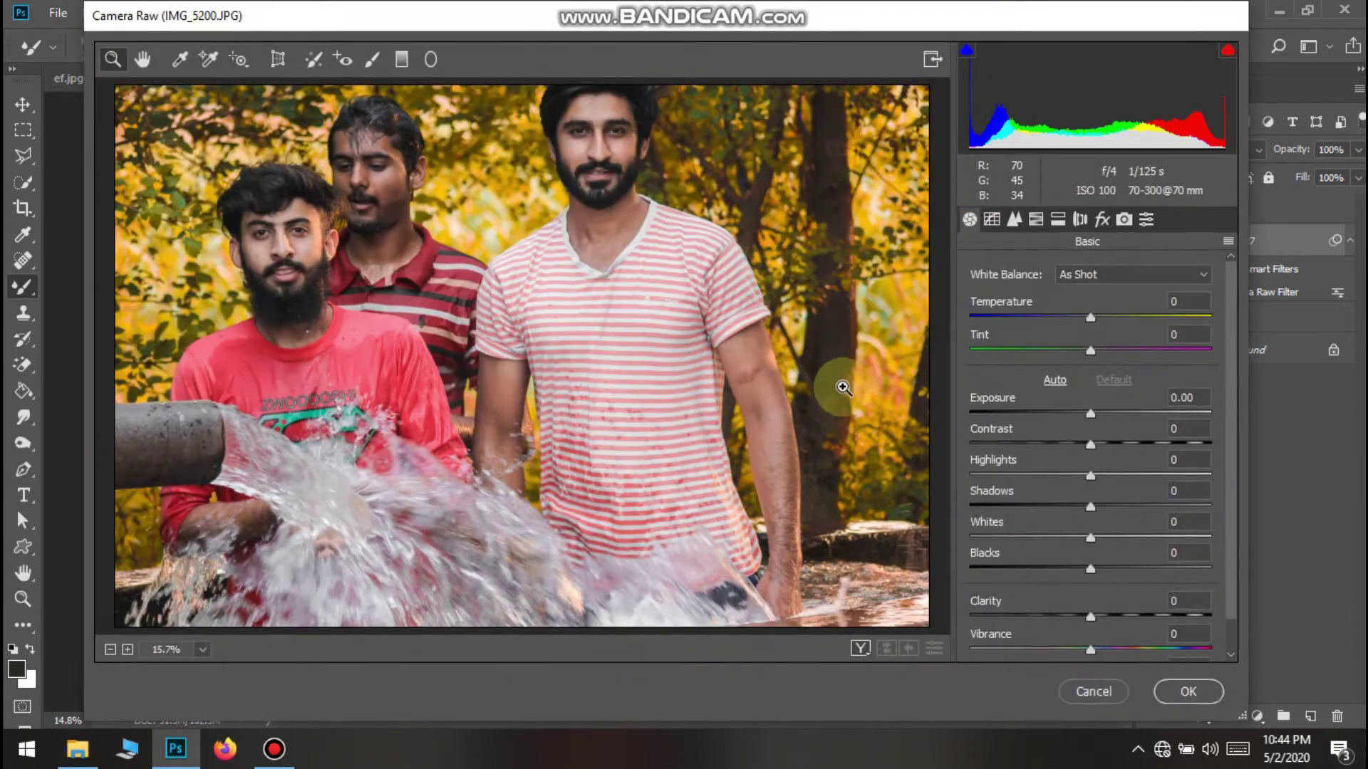
left_click_drag(1082, 417, 1055, 482)
Try an HSL luminance of +100 for Yellows and test different luminance levels for Greens
left_click(1036, 219)
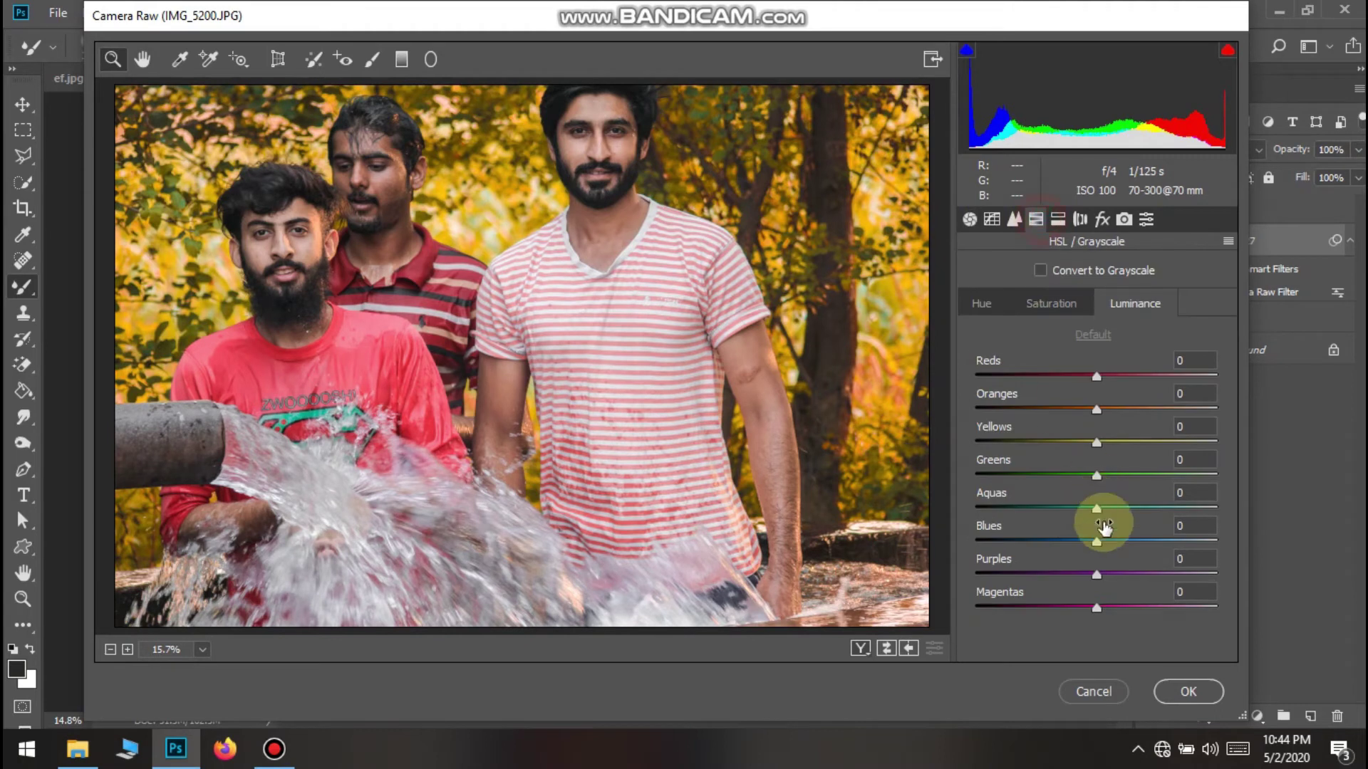
left_click_drag(1097, 448, 1293, 448)
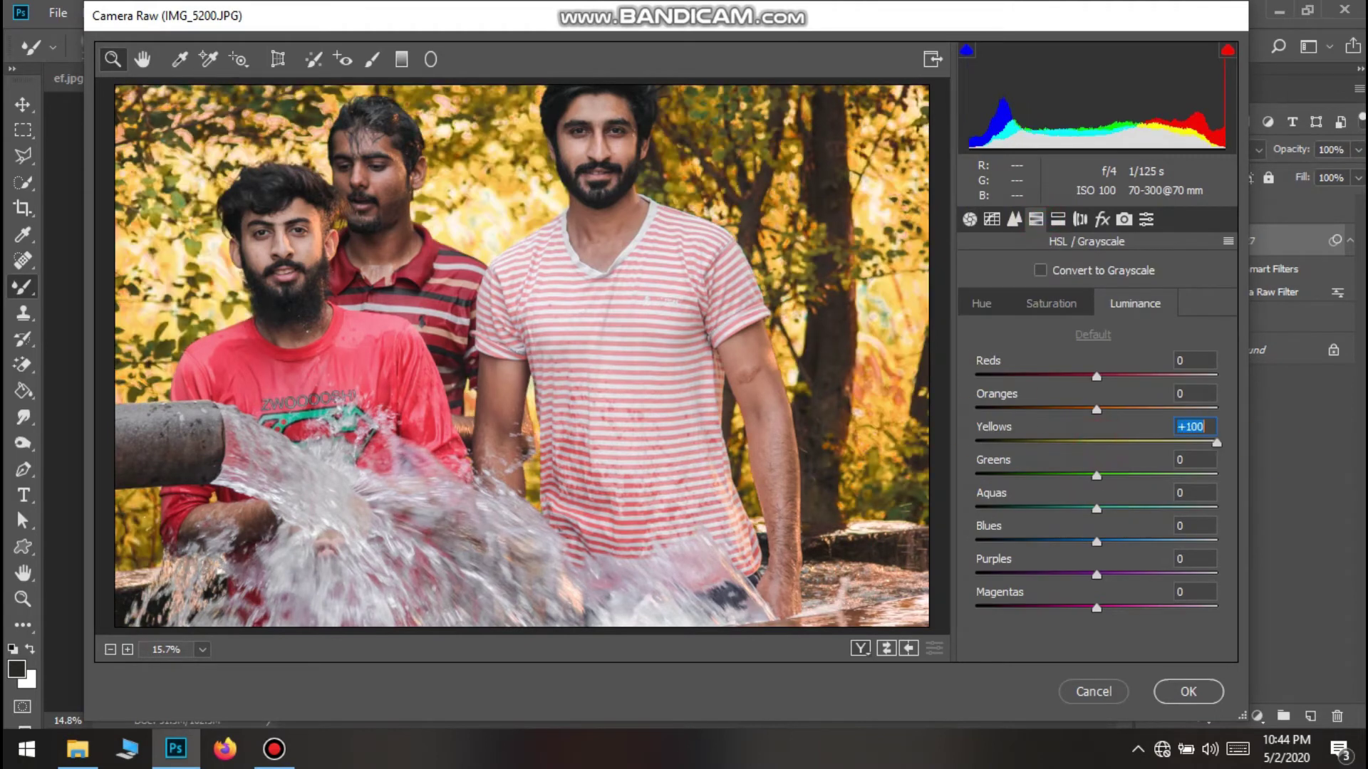
left_click_drag(1179, 453, 1295, 475)
left_click_drag(1211, 473, 885, 412)
Set the HSL hue of Yellows to -100 and Greens to +100 to turn the foliage orange
left_click(992, 311)
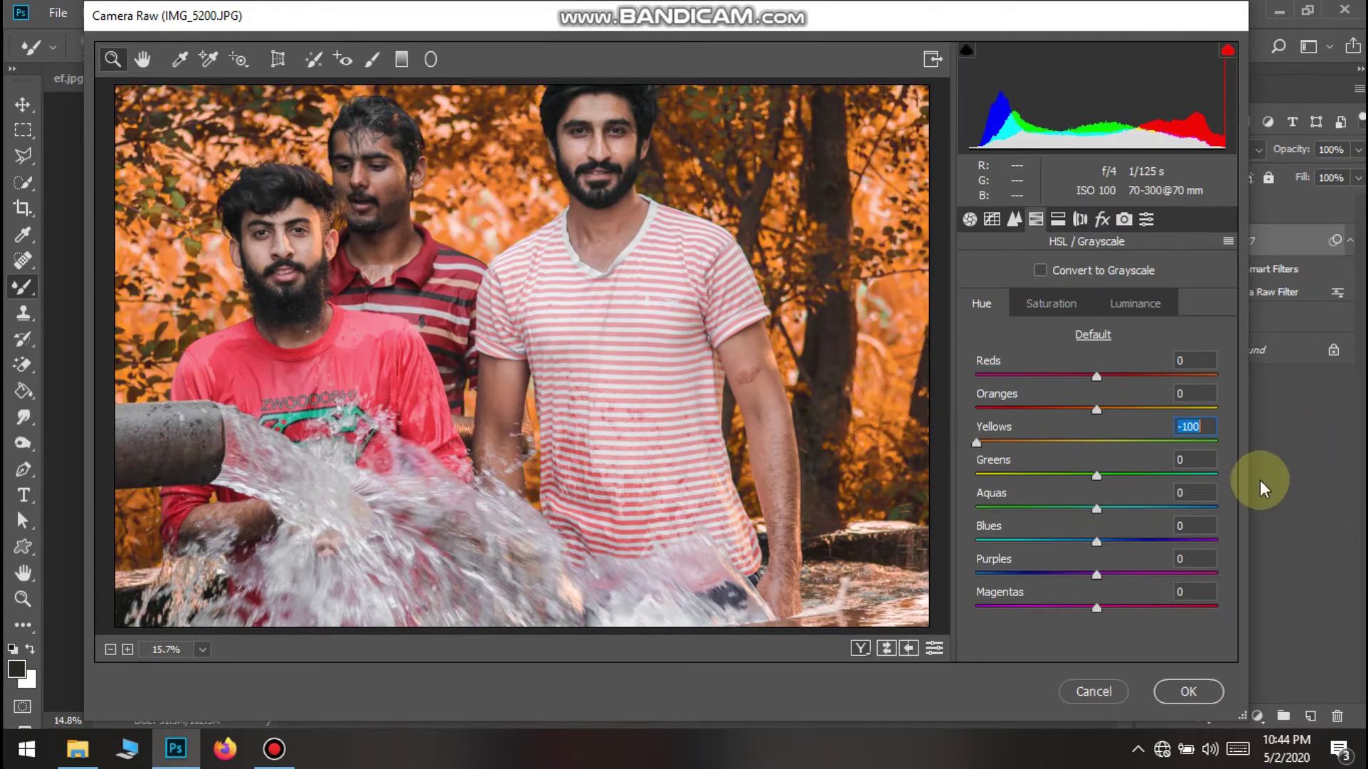
left_click(1096, 476)
left_click_drag(1095, 477, 1367, 477)
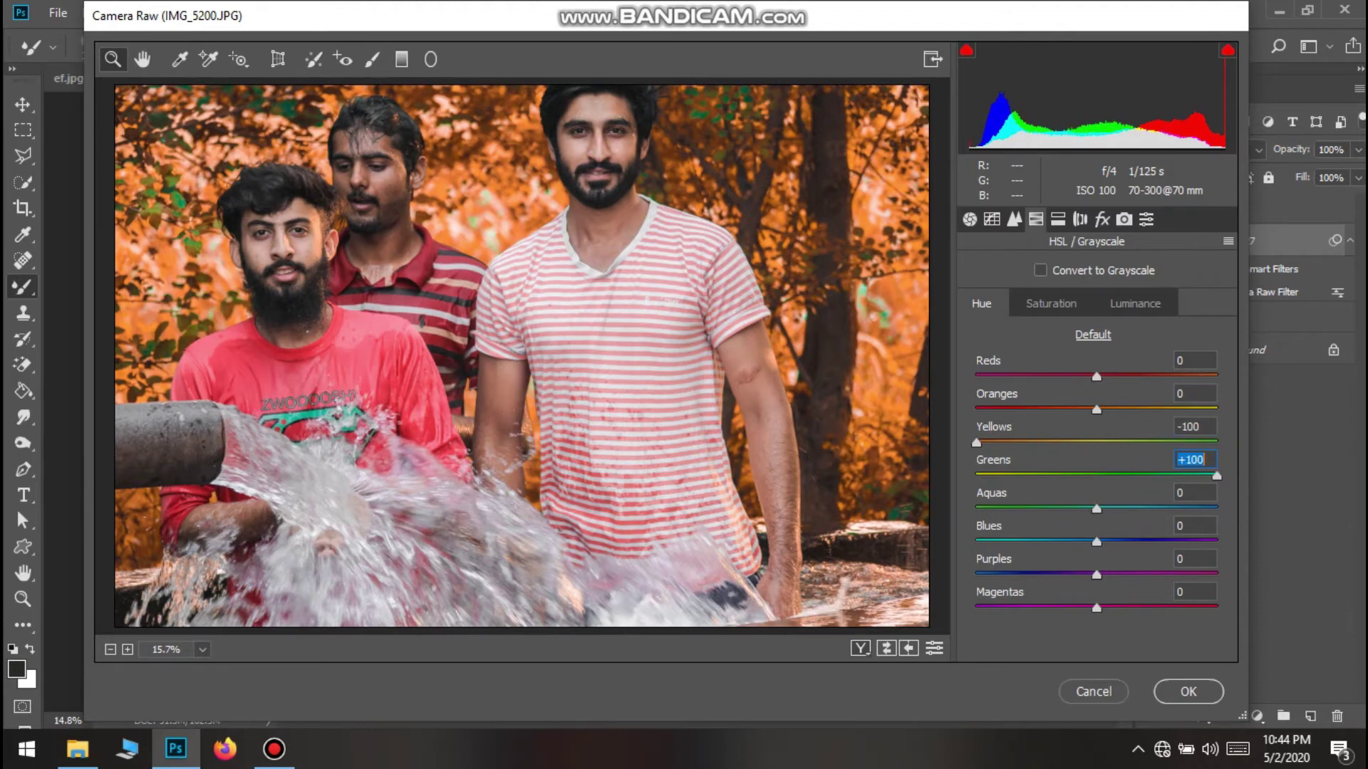
Set the HSL saturation of Yellows to +100 and Greens to +39, after testing lower Yellows levels
left_click(1051, 305)
left_click_drag(1118, 448, 824, 361)
left_click_drag(1130, 443, 628, 449)
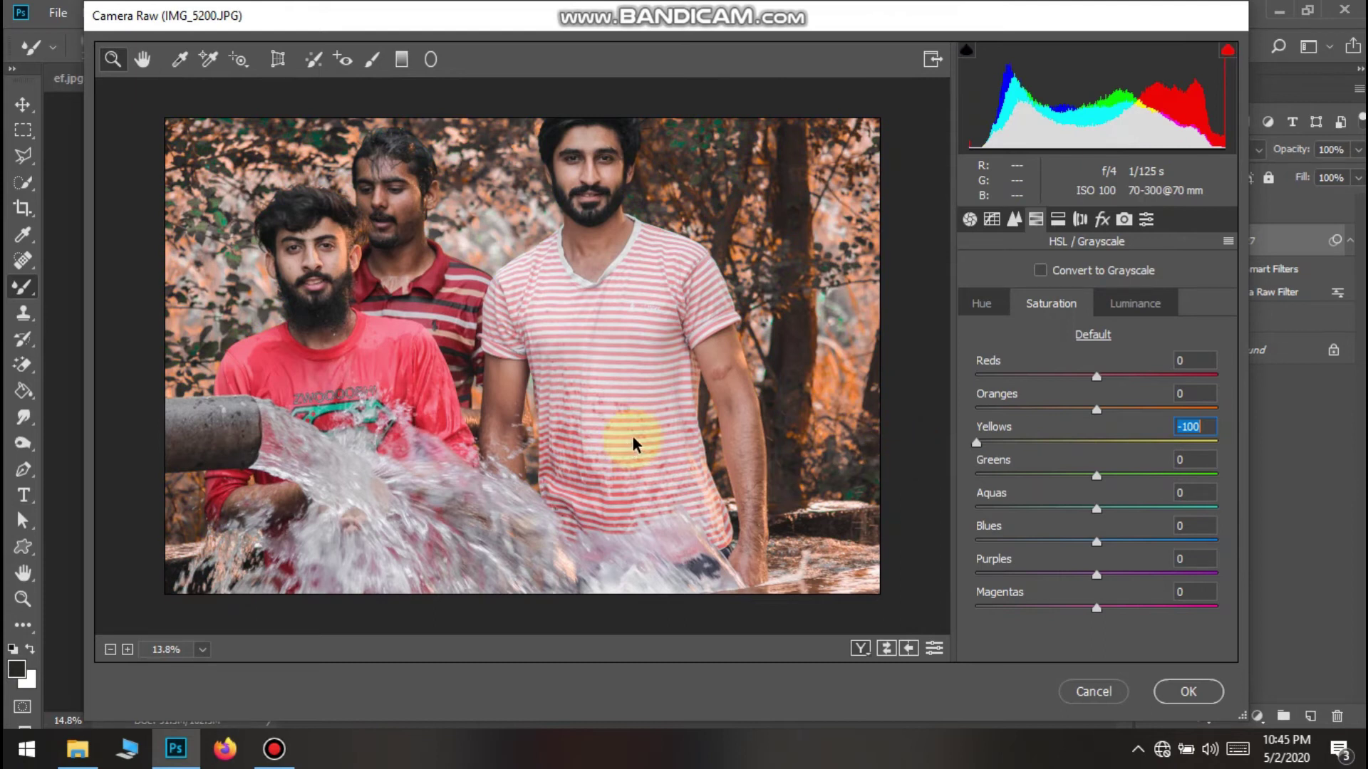
left_click_drag(734, 436, 1125, 477)
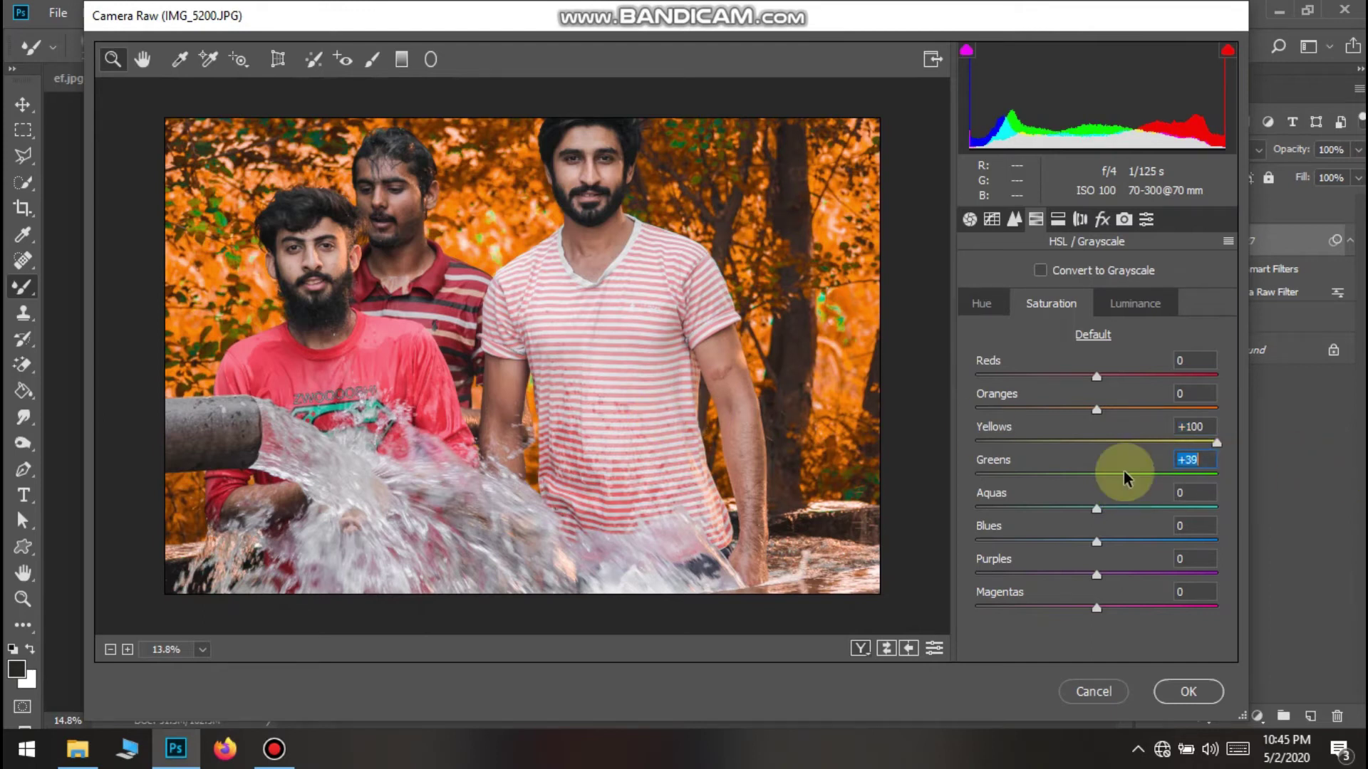
Set the HSL luminance of Greens to +100 and Yellows to +12
left_click(1134, 303)
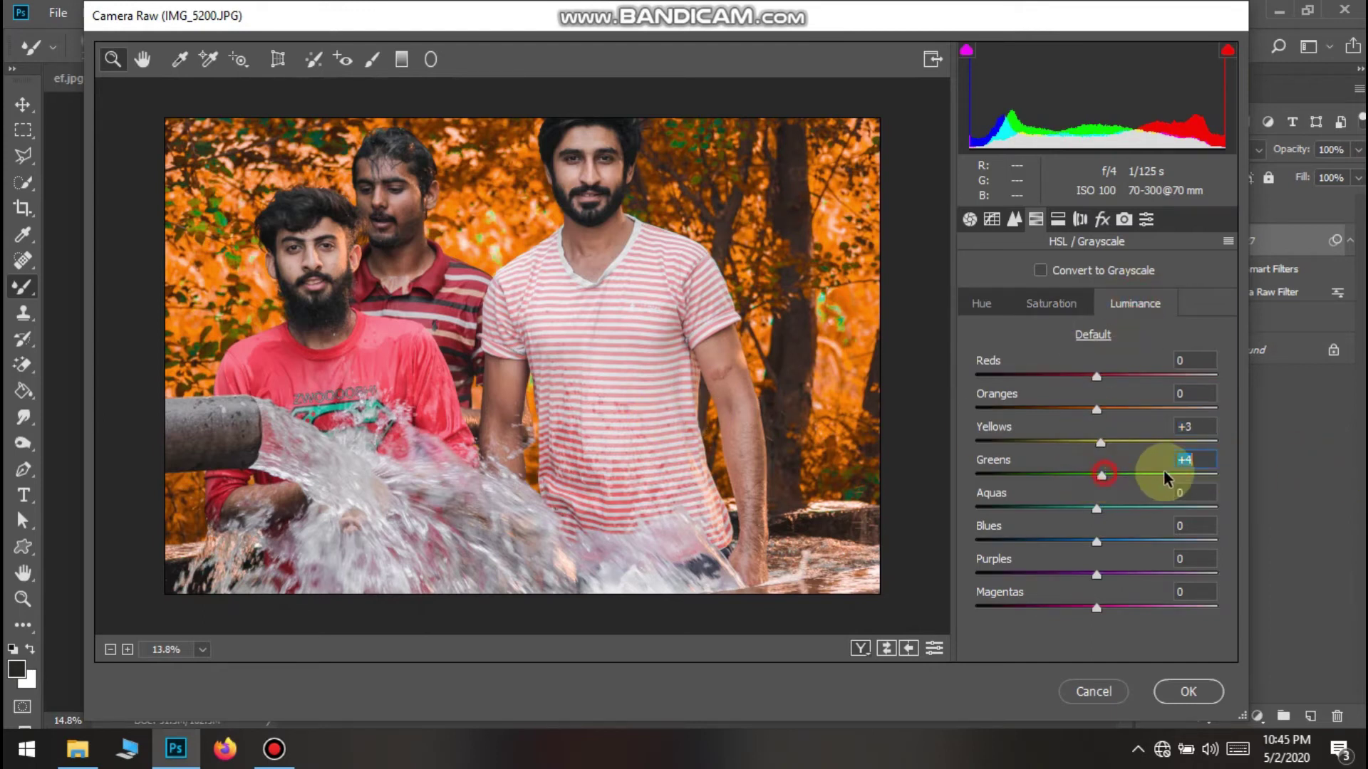
left_click_drag(1290, 483, 912, 446)
left_click_drag(818, 440, 1306, 452)
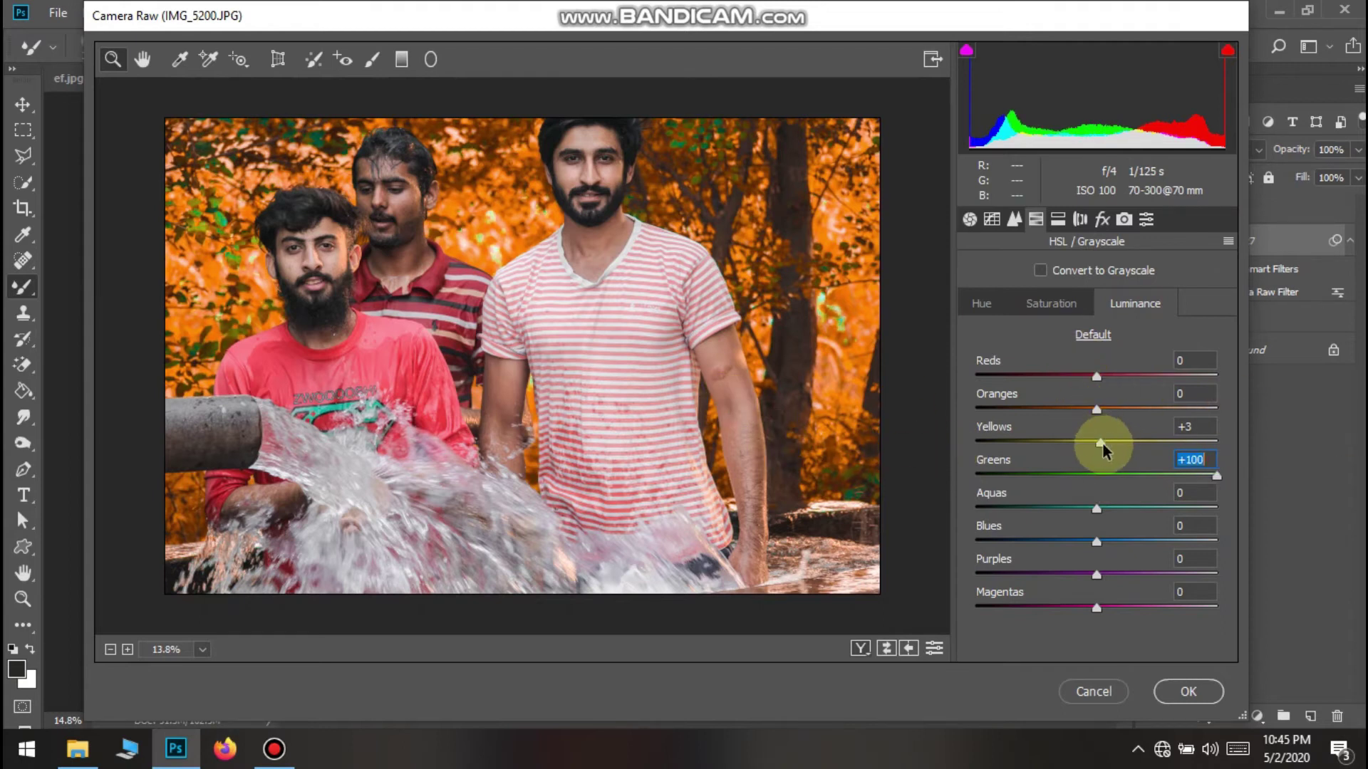
left_click_drag(1185, 438, 1281, 433)
left_click_drag(1123, 411, 1093, 414)
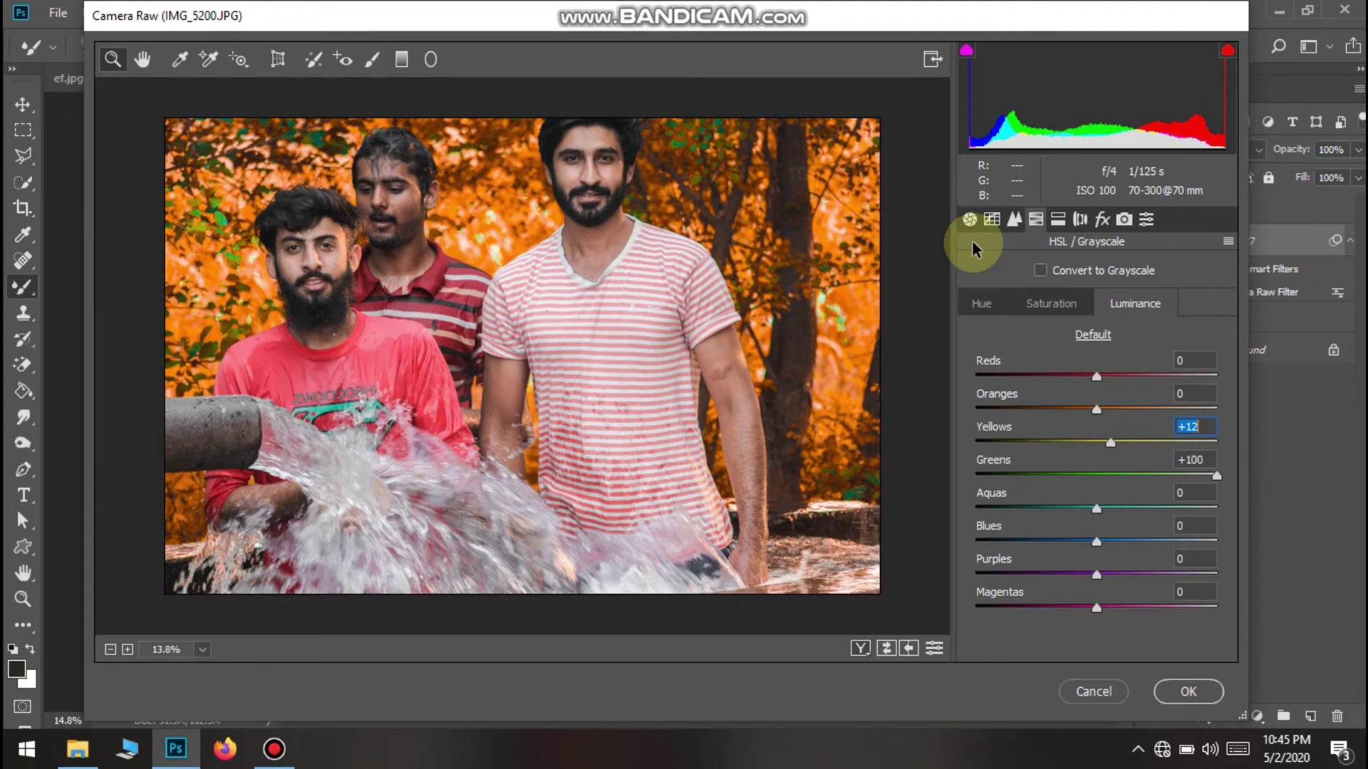
Set the basic Clarity to +8 and Vibrance to +38
left_click(968, 220)
scroll(1108, 499, "down", 1)
left_click_drag(1097, 581, 1136, 585)
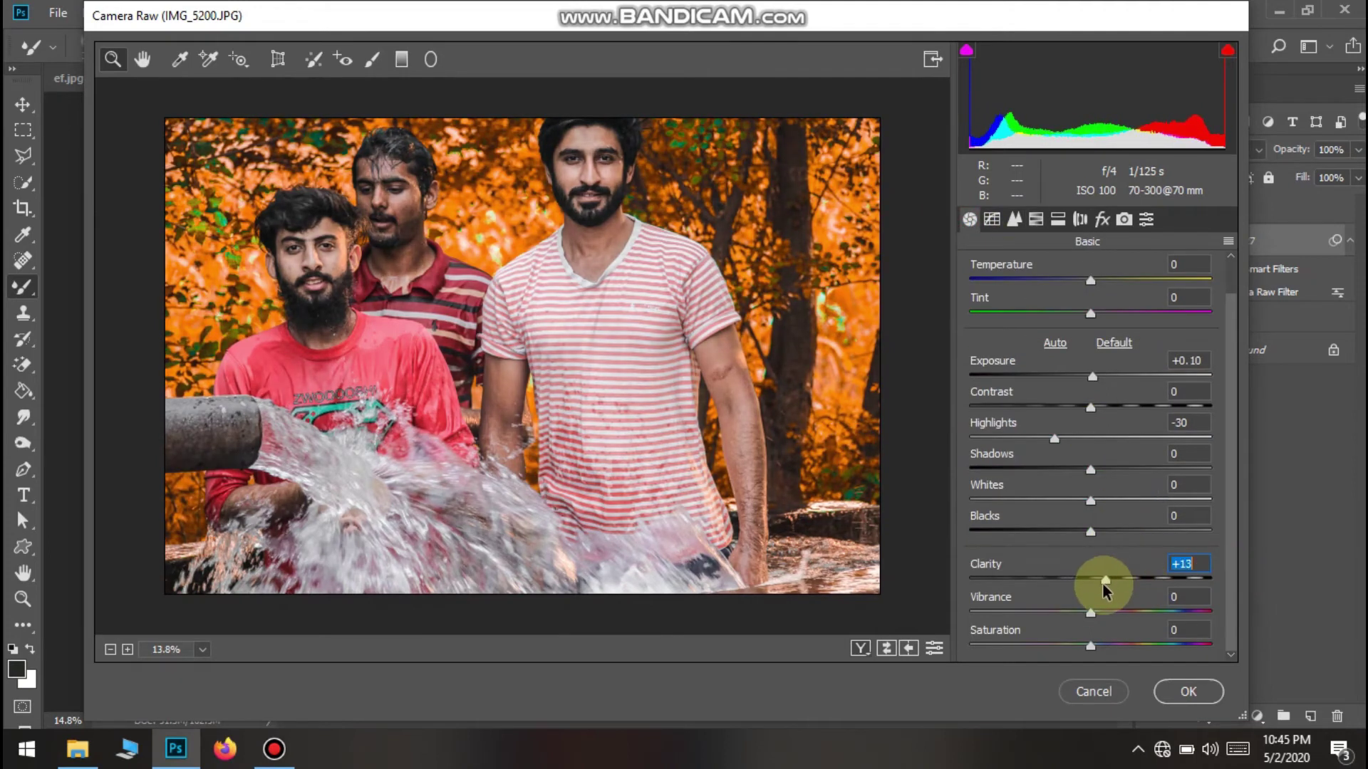
left_click_drag(1107, 614, 1136, 614)
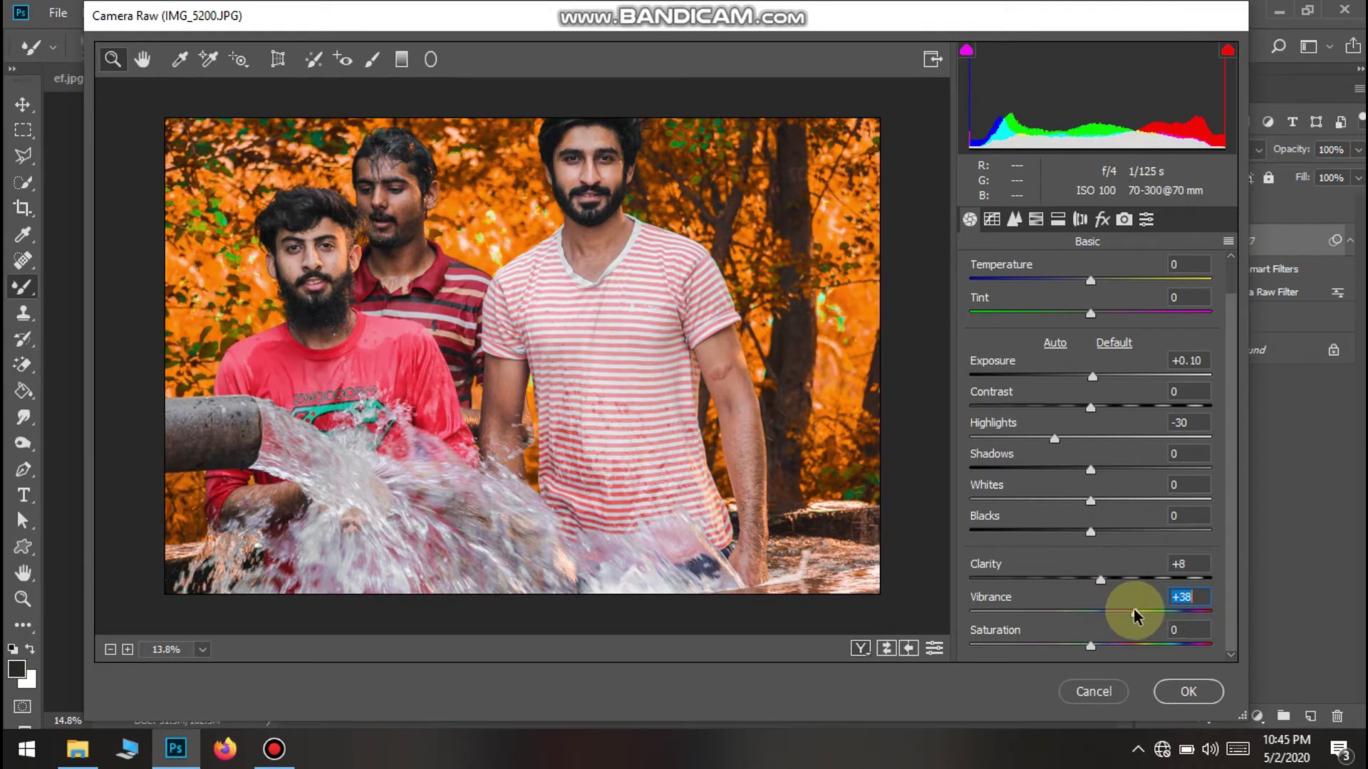
Test different HSL luminance levels for Reds and apply the second Camera Raw filter
left_click(1036, 219)
left_click_drag(1229, 375, 954, 390)
left_click_drag(1074, 383, 1096, 403)
left_click(1182, 685)
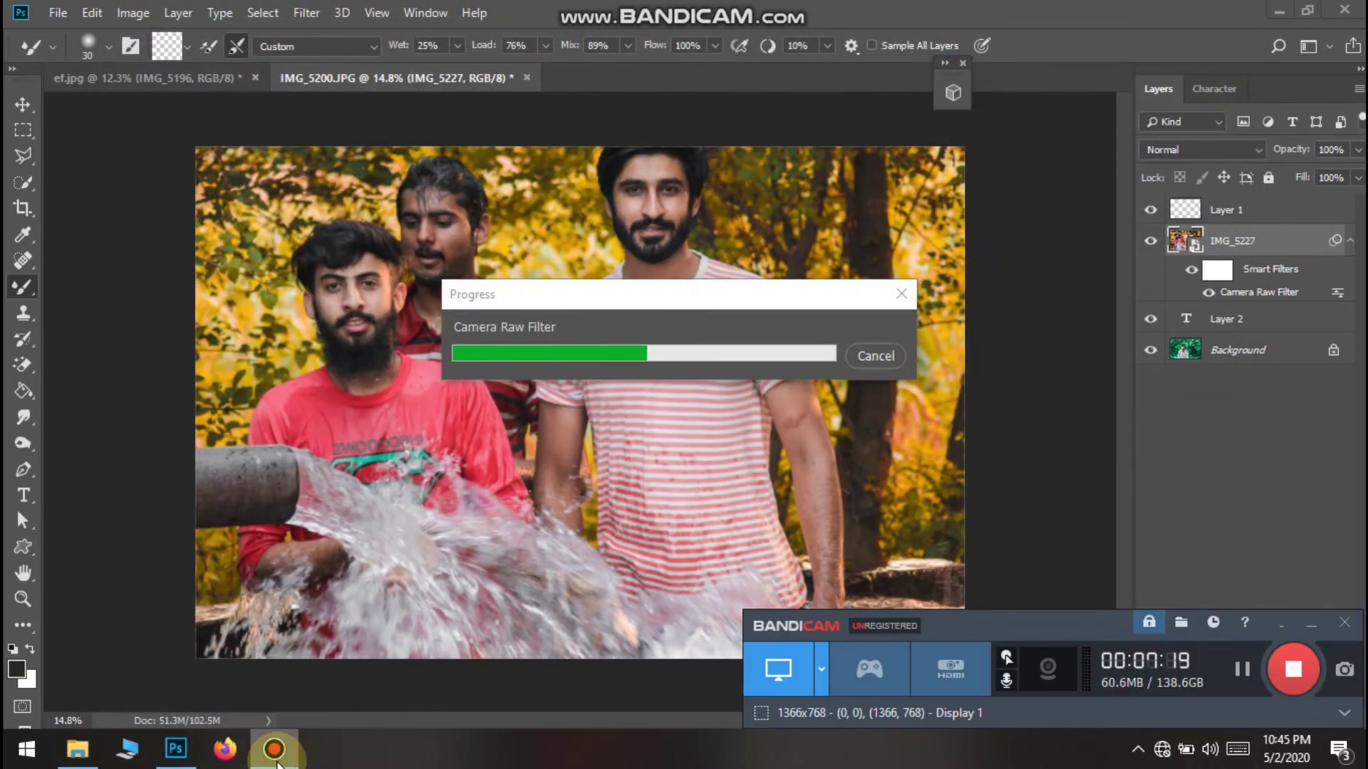
Rasterize the IMG_5227 smart object layer so that the Mixer Brush can retouch the faces
scroll(494, 231, "down", 1)
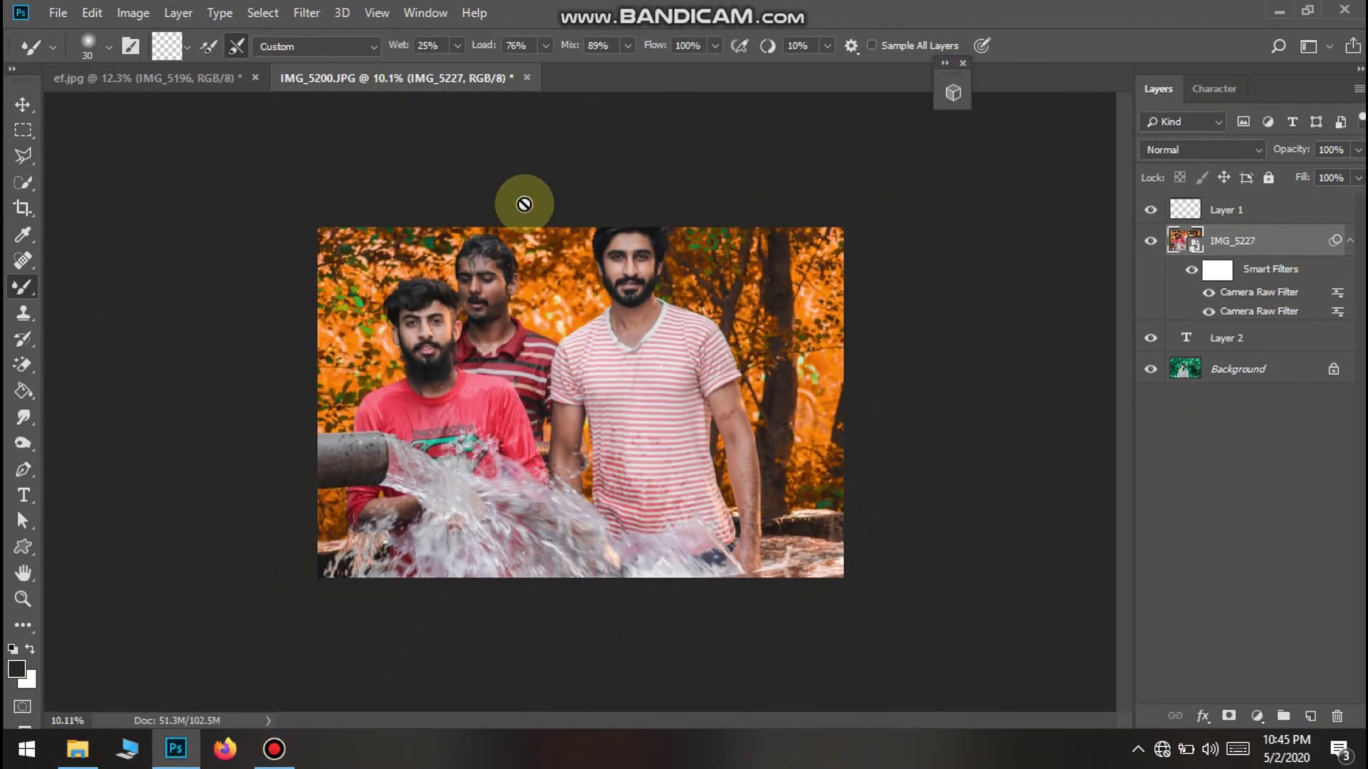
scroll(522, 204, "up", 6)
scroll(458, 319, "up", 4)
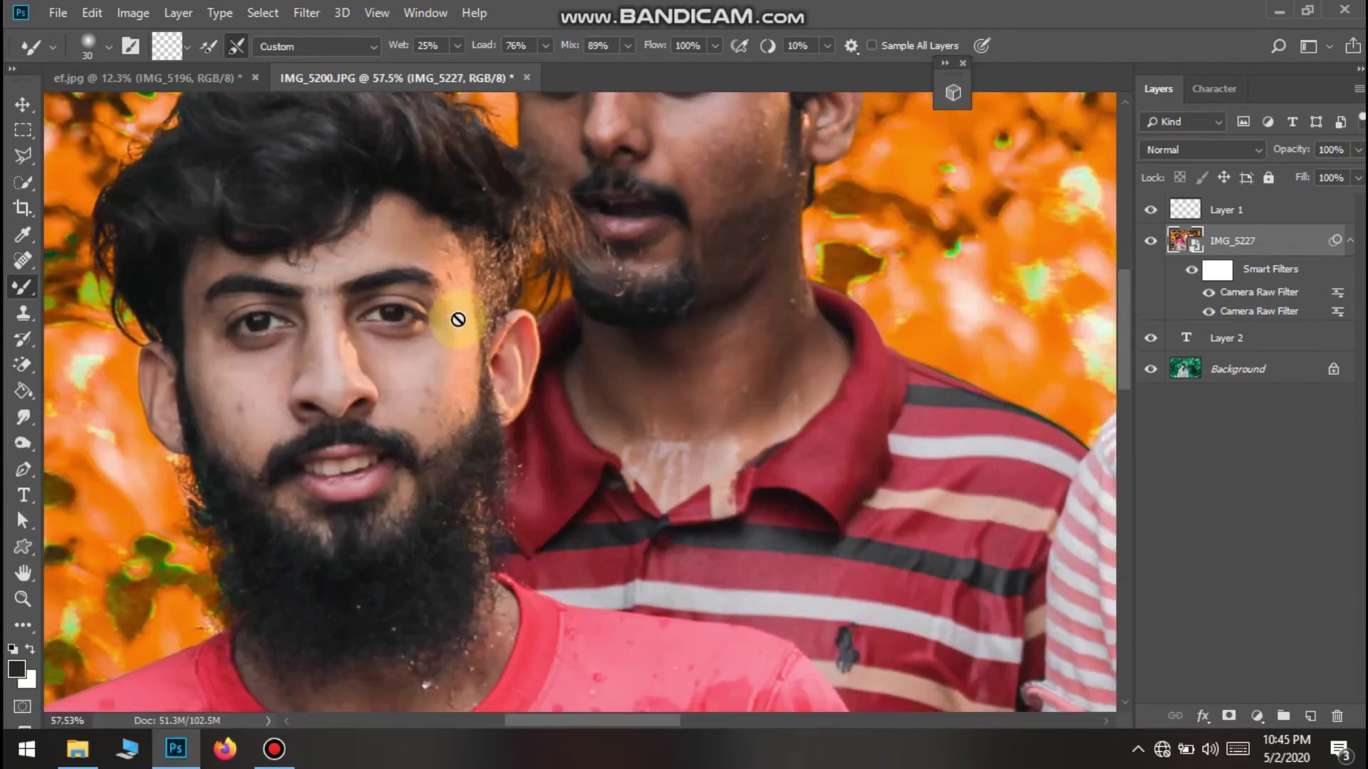
scroll(324, 363, "up", 2)
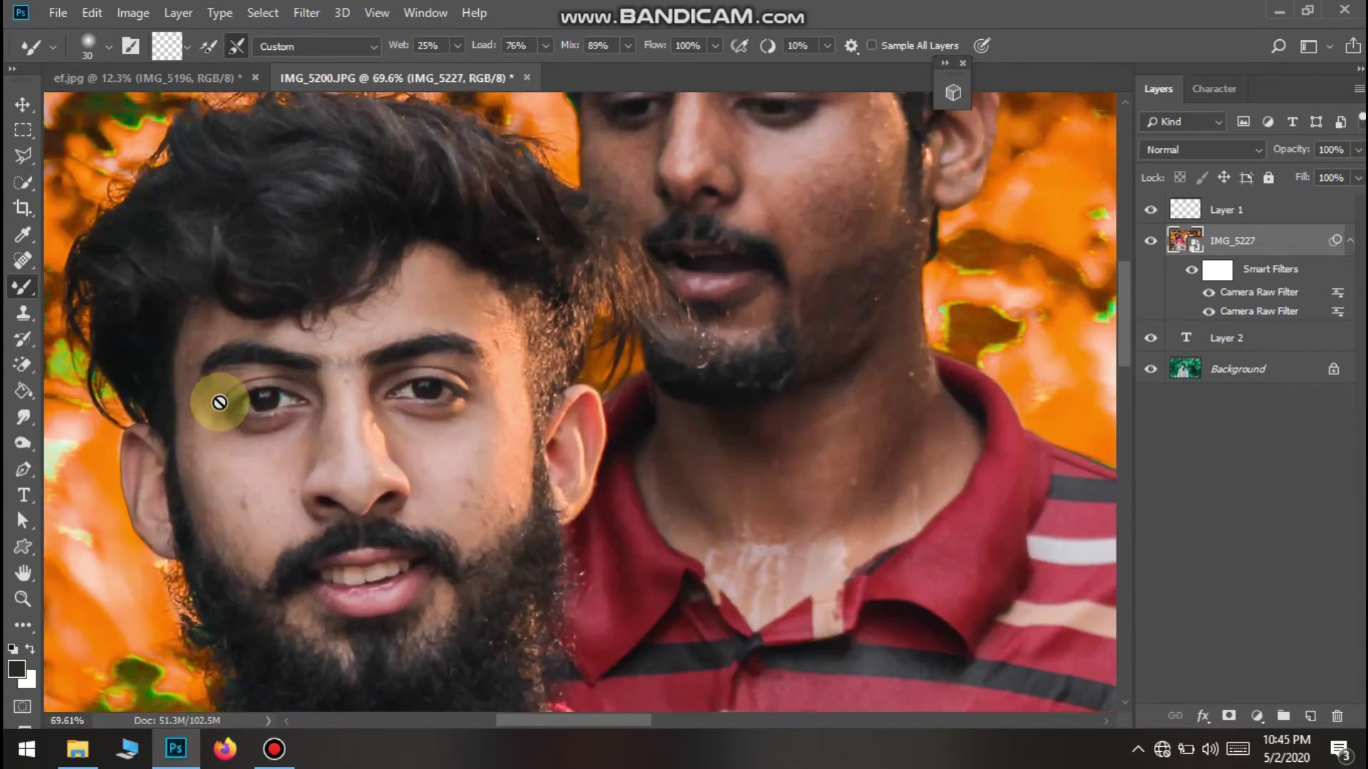
left_click(252, 388)
left_click(652, 304)
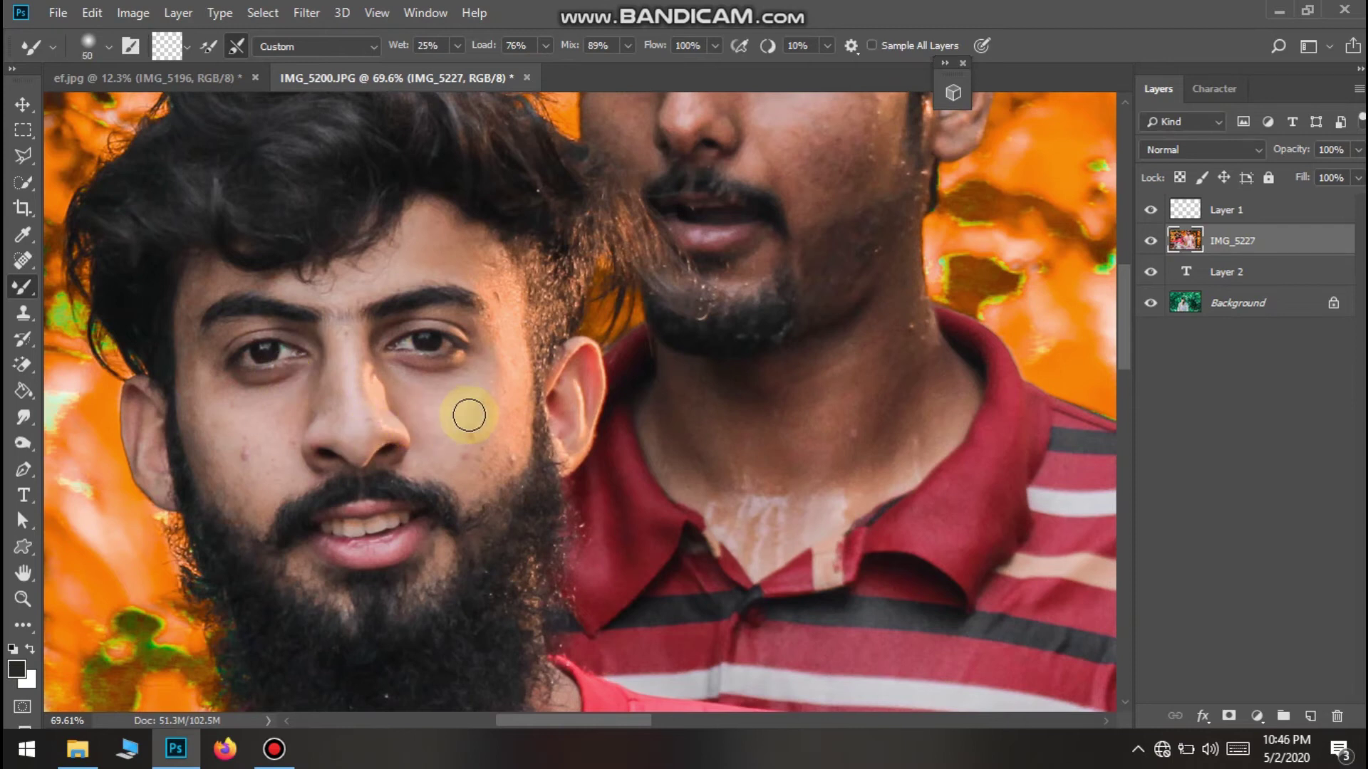
Smooth the skin on both cheeks and the nose of the bearded man in the red T-shirt with the Mixer Brush at size 90
scroll(486, 425, "up", 5)
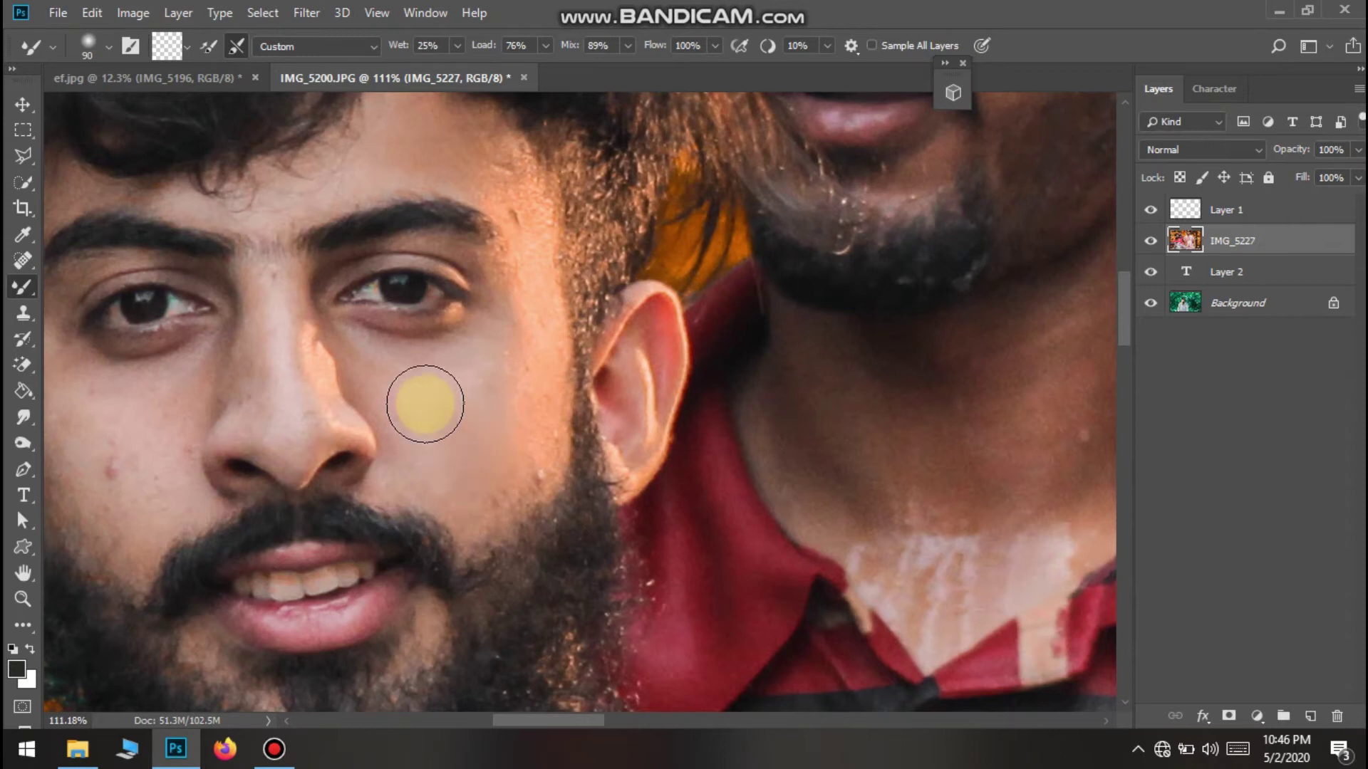
mouse_move(527, 421)
left_mouse_down()
mouse_move(488, 462)
mouse_move(529, 321)
mouse_move(422, 403)
left_mouse_up()
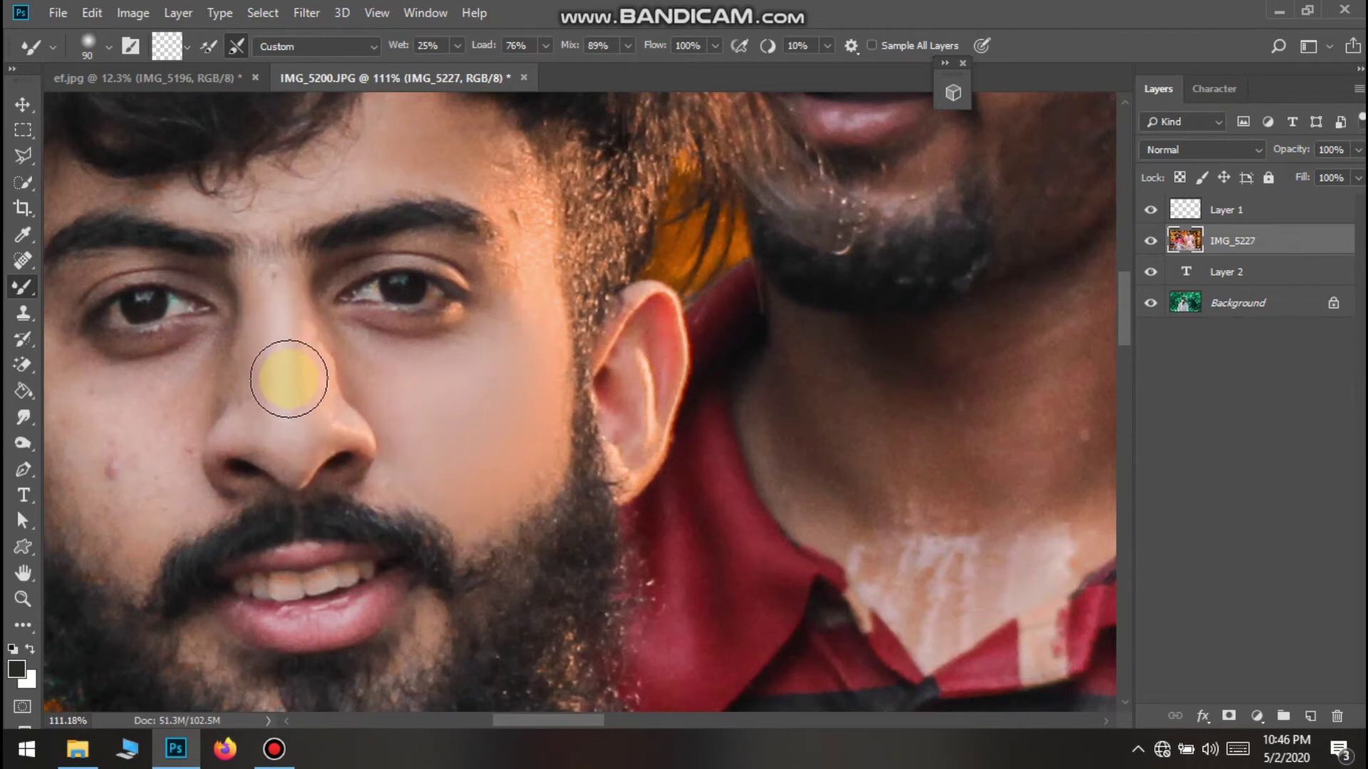
scroll(118, 480, "down", 2)
scroll(126, 467, "left", 4)
left_click_drag(221, 404, 226, 422)
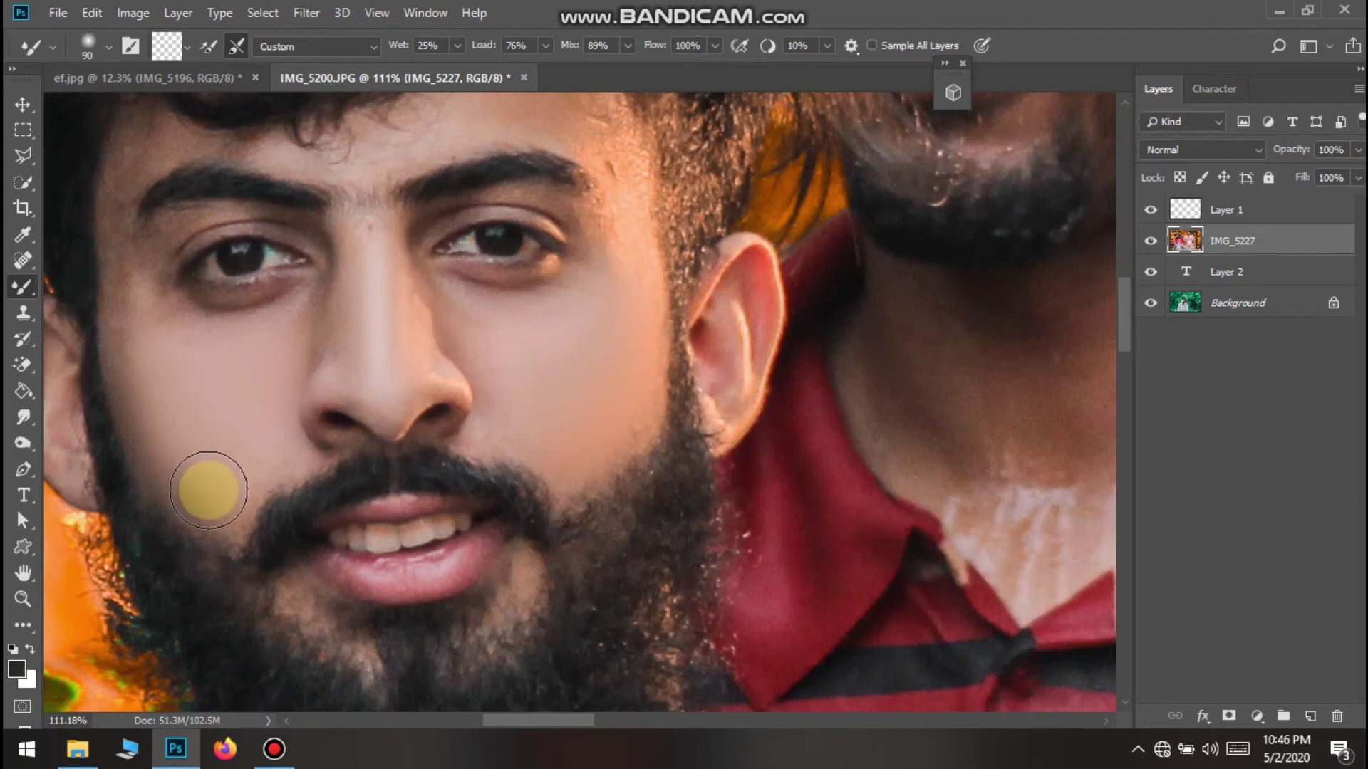
left_click_drag(152, 408, 180, 463)
left_click_drag(158, 365, 133, 310)
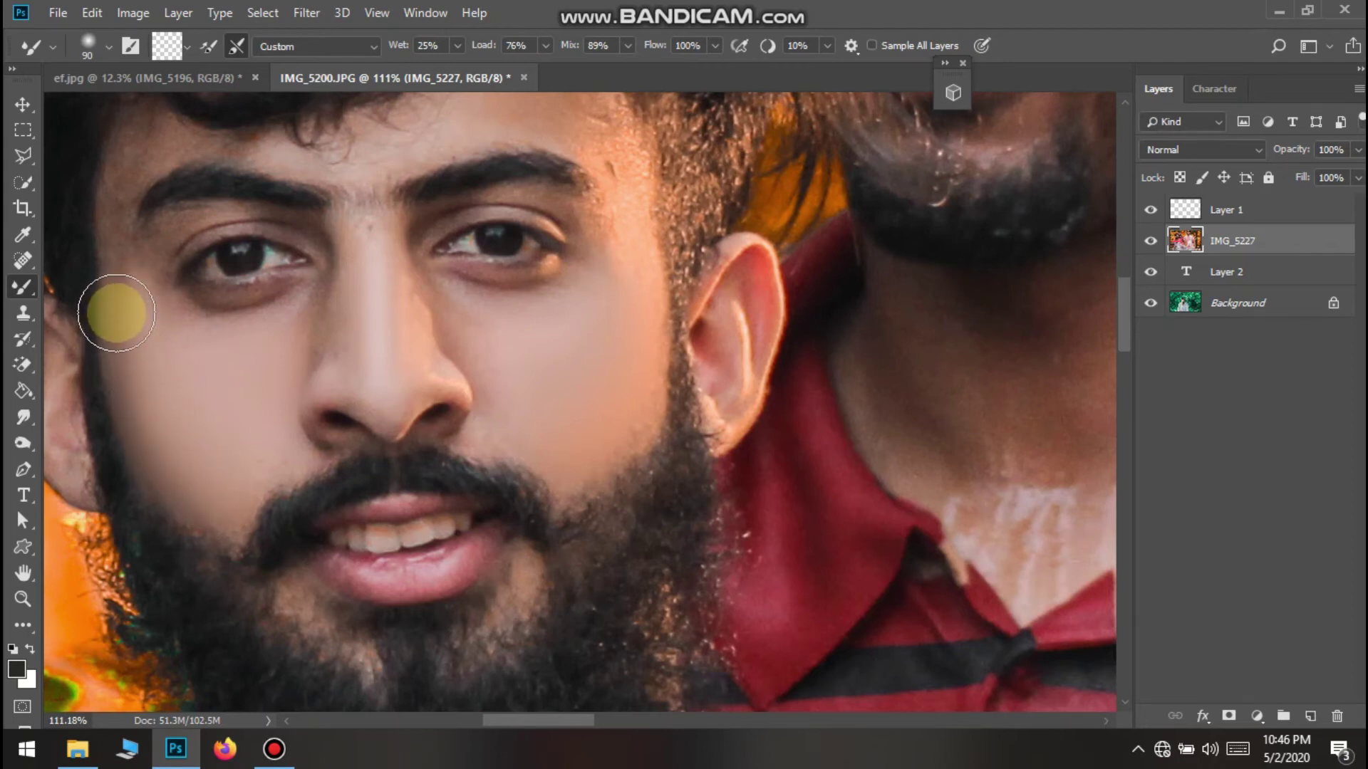
Smooth the bearded man's forehead, temple and the skin beside his nose with the Mixer Brush
scroll(128, 303, "up", 5)
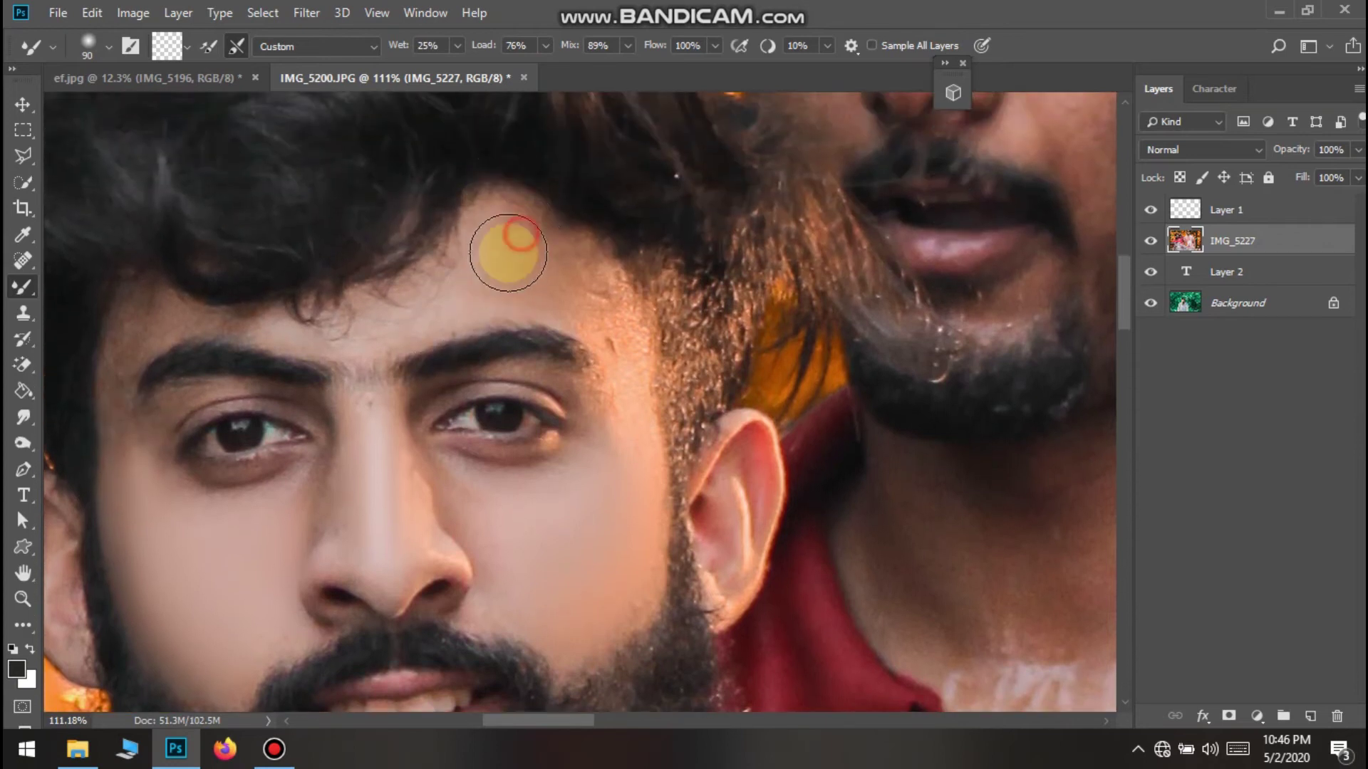
mouse_move(541, 264)
left_mouse_down()
mouse_move(613, 309)
mouse_move(567, 258)
mouse_move(602, 355)
mouse_move(611, 335)
mouse_move(621, 364)
mouse_move(619, 343)
mouse_move(629, 398)
mouse_move(624, 383)
mouse_move(614, 470)
left_mouse_up()
scroll(589, 507, "down", 3)
scroll(479, 498, "up", 5)
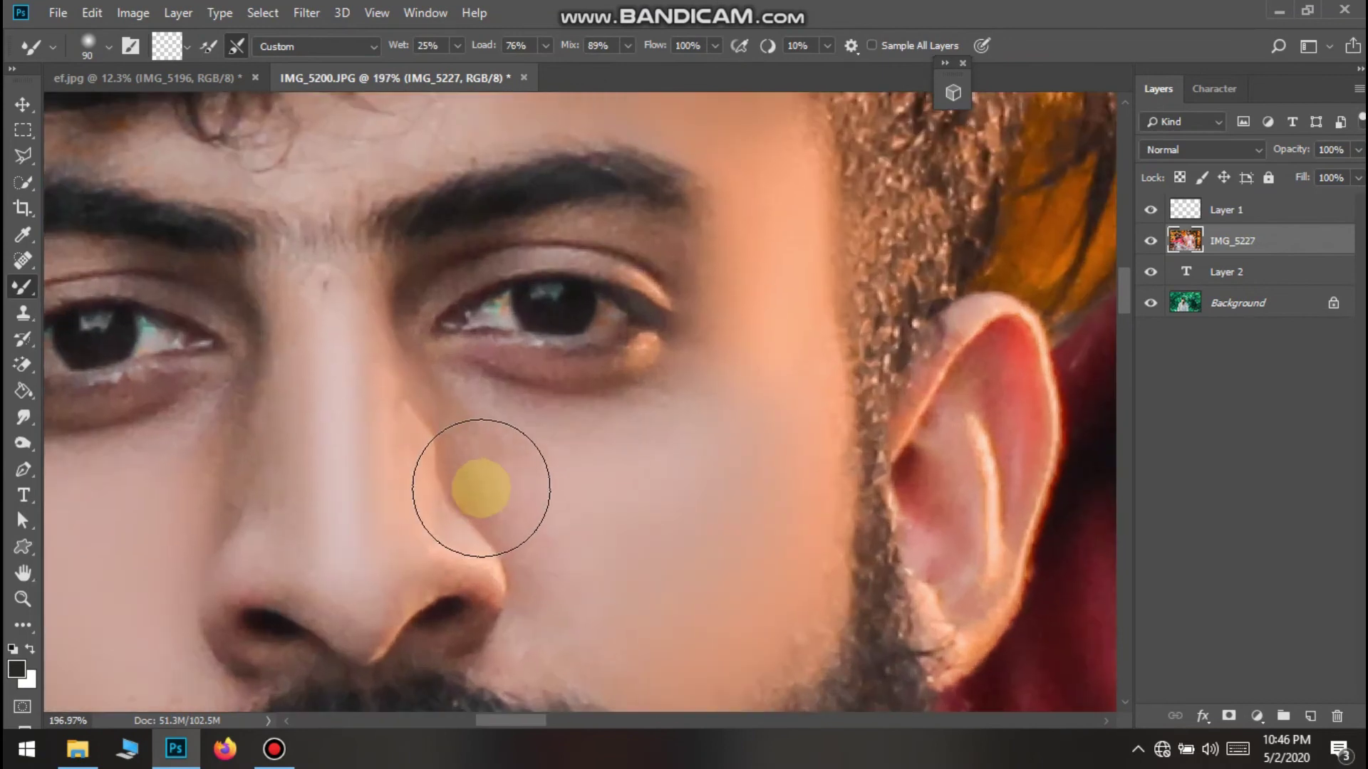
left_click_drag(534, 506, 467, 446)
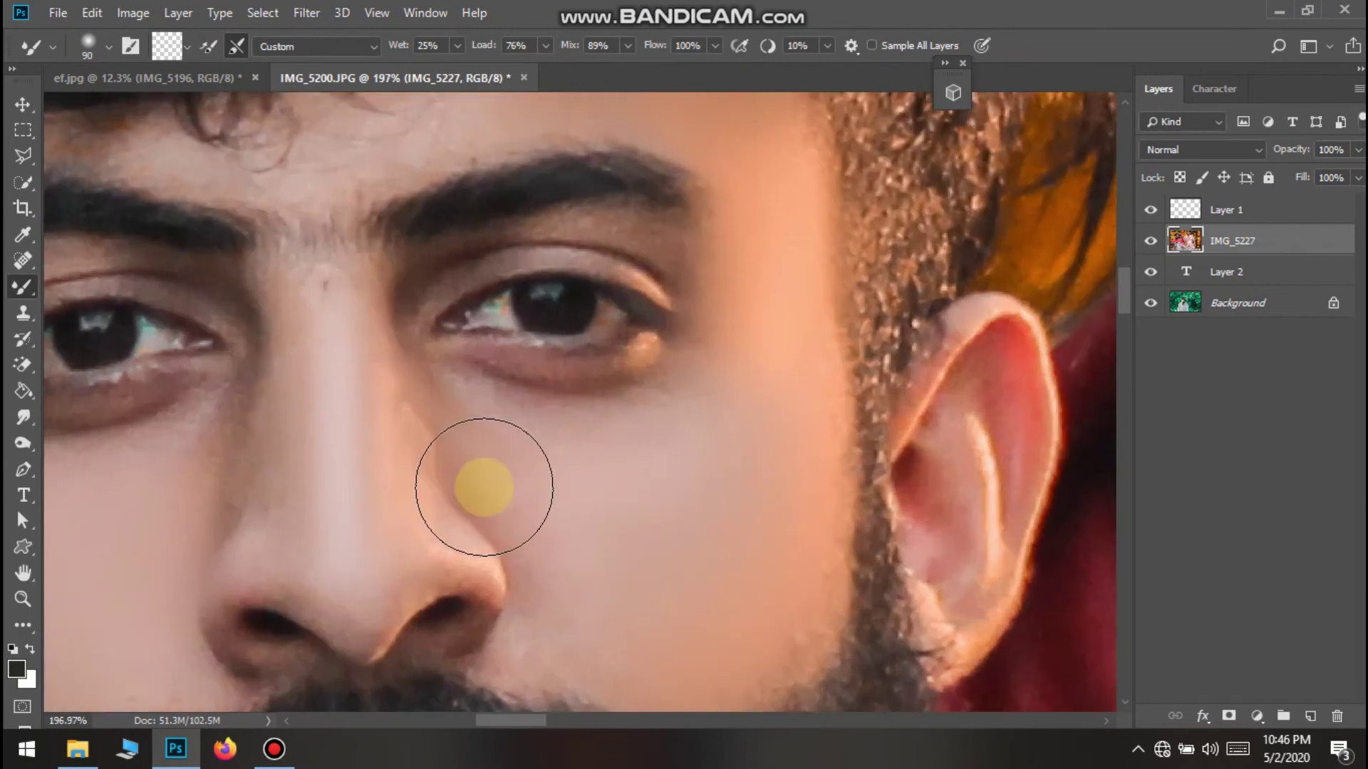
Blend the skin under the bearded man's other eye and along that side of his nose with the Mixer Brush
scroll(211, 504, "up", 5)
scroll(227, 514, "down", 8)
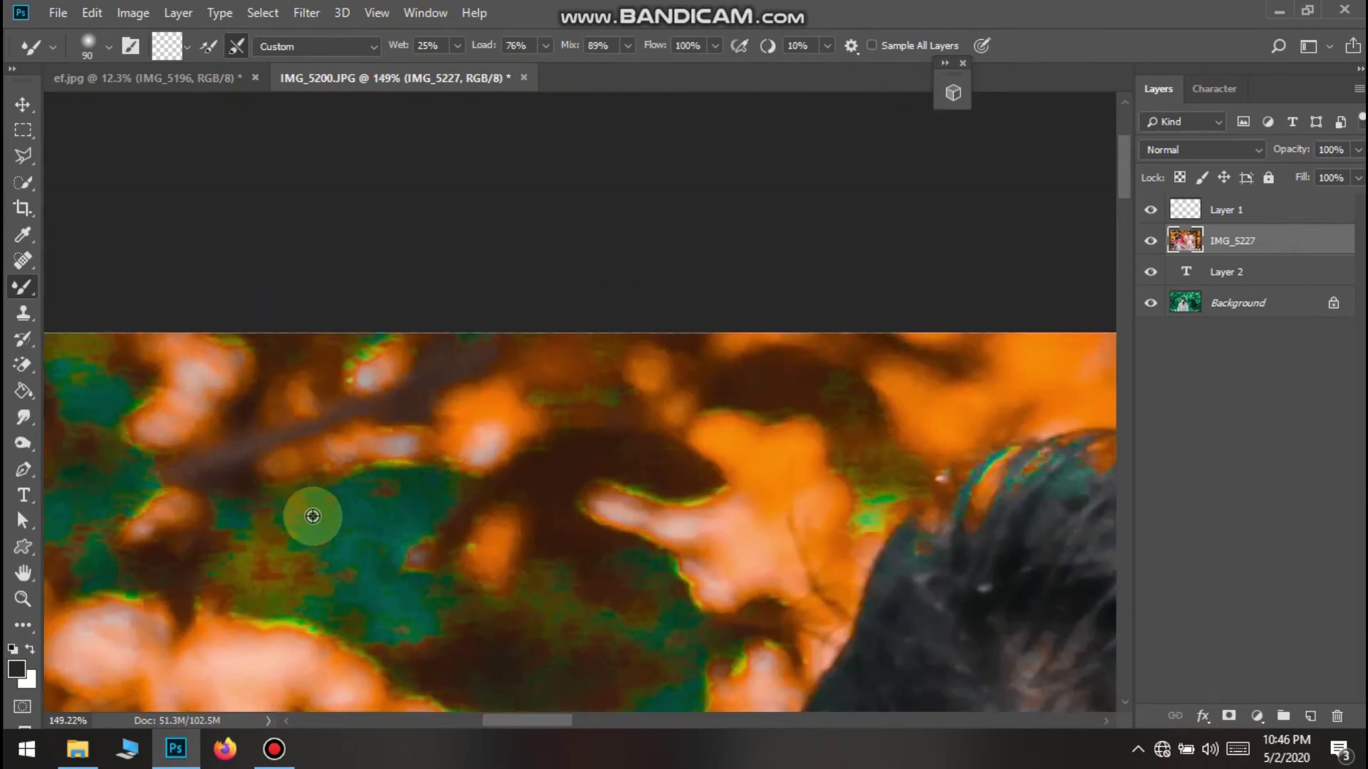
scroll(315, 283, "up", 10)
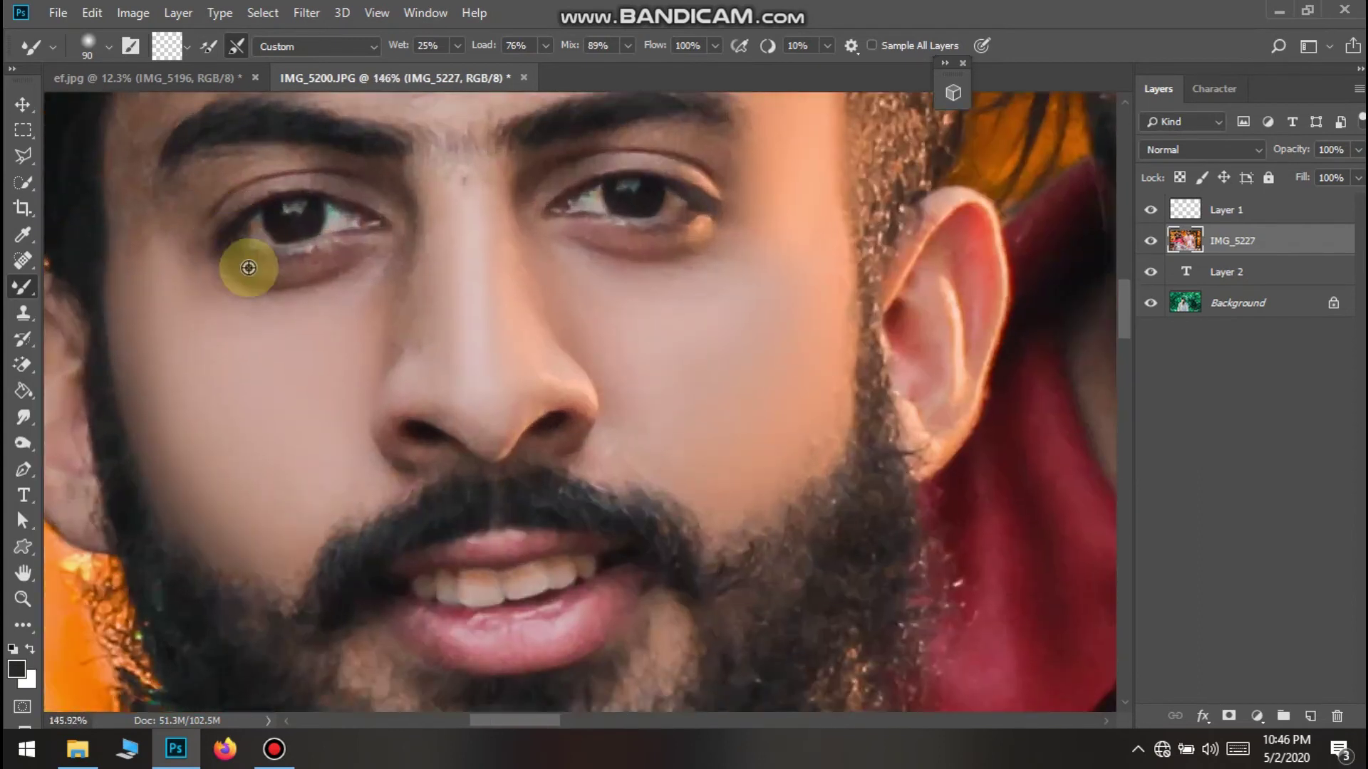
left_click(340, 344)
mouse_move(366, 337)
left_mouse_down()
mouse_move(441, 264)
mouse_move(384, 336)
mouse_move(416, 259)
mouse_move(372, 332)
mouse_move(410, 289)
mouse_move(423, 227)
mouse_move(369, 346)
mouse_move(410, 248)
left_mouse_up()
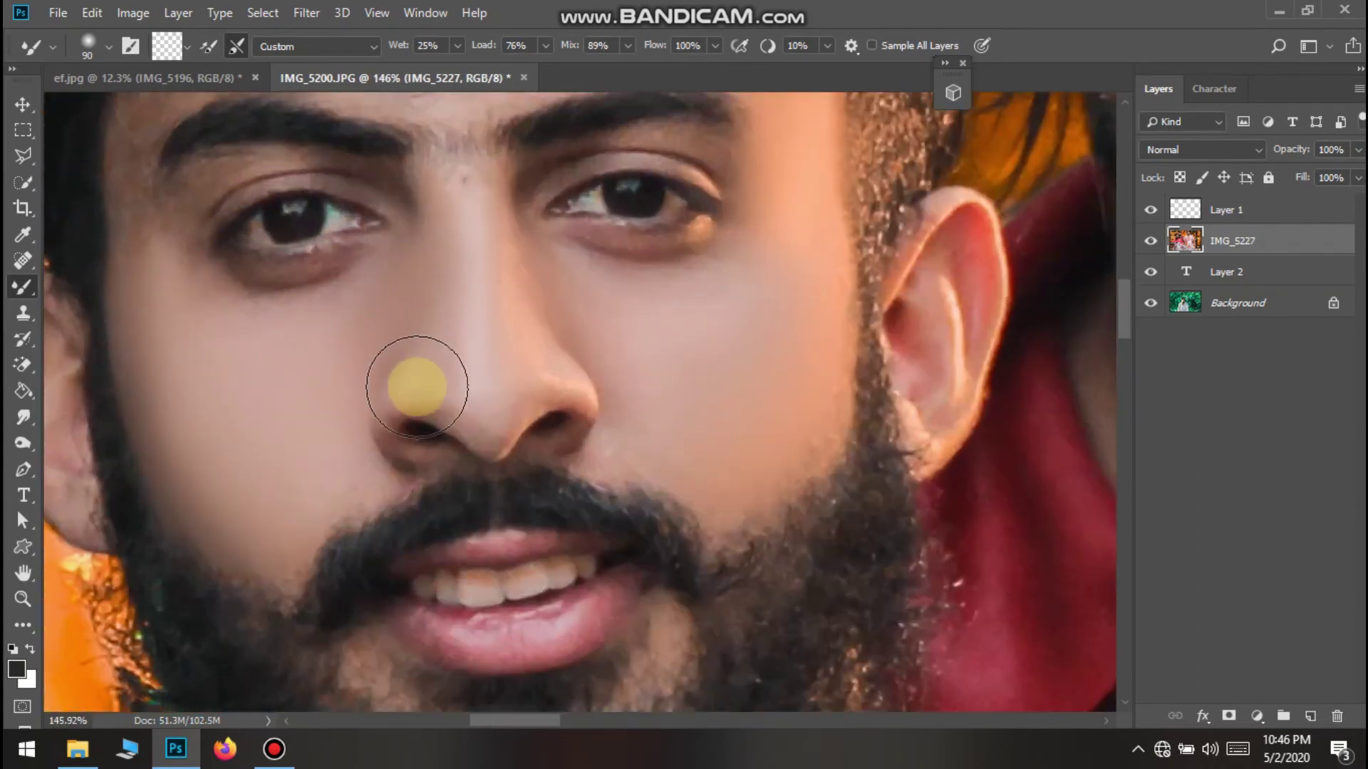
Reduce the Mixer Brush size to 40 and smooth the tip, nostrils and sides of the bearded man's nose
scroll(422, 404, "up", 4)
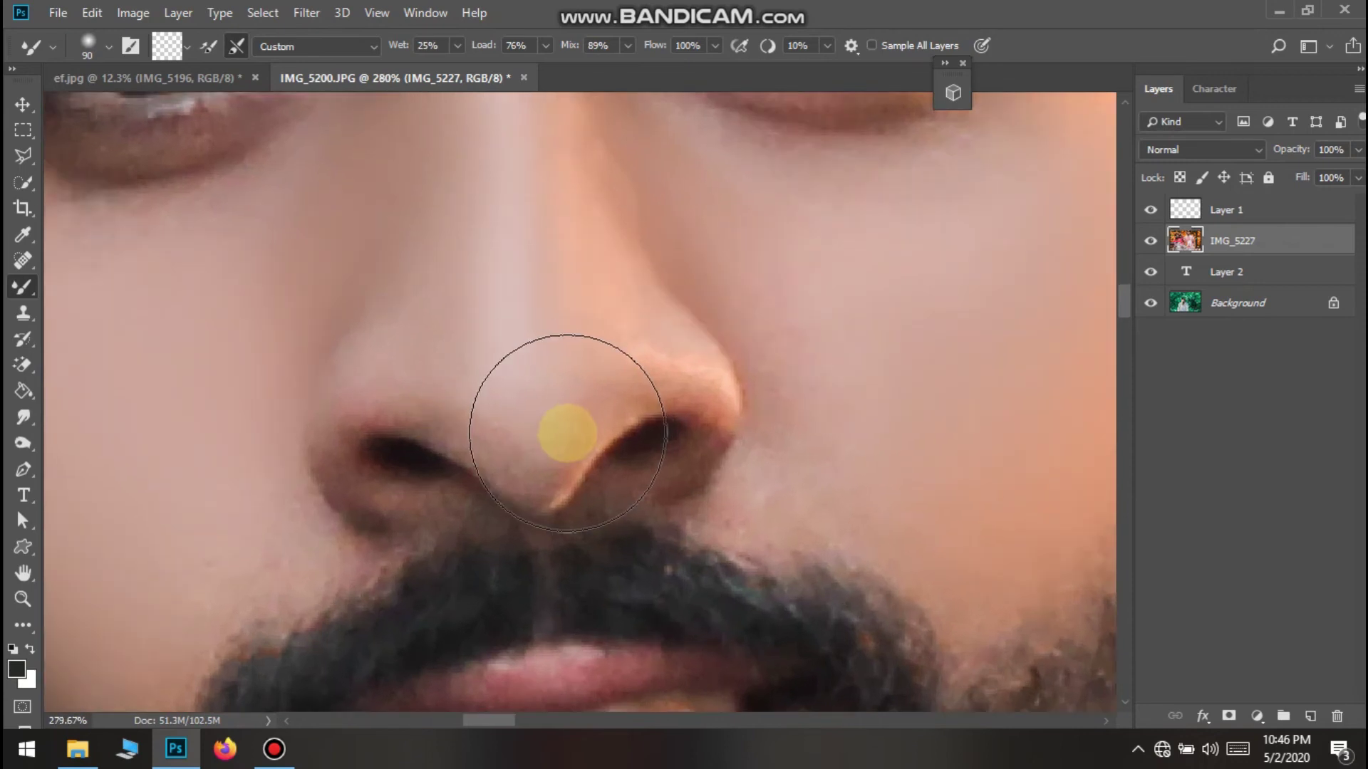
key("bracketleft")
key("bracketleft")
key("bracketleft")
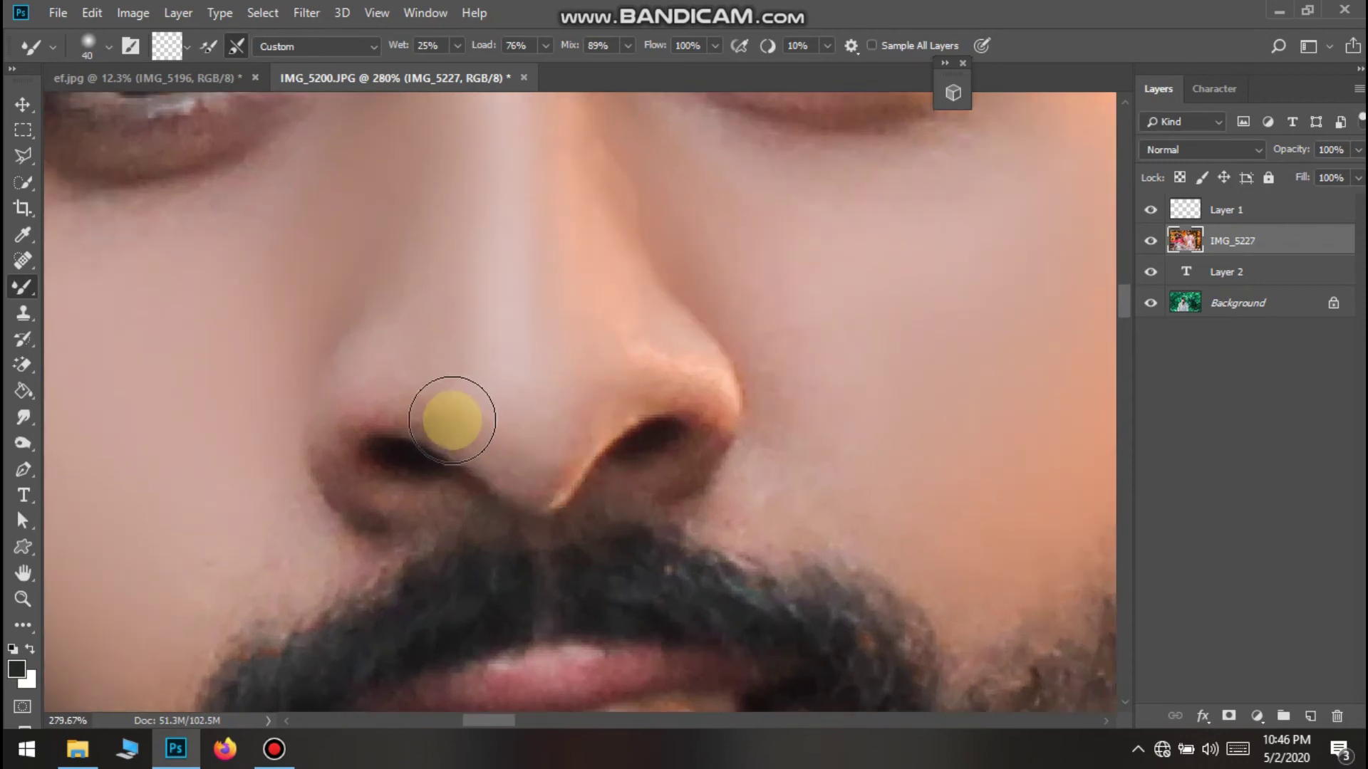
mouse_move(483, 432)
left_mouse_down()
mouse_move(371, 442)
mouse_move(357, 422)
mouse_move(335, 464)
mouse_move(421, 502)
mouse_move(327, 462)
mouse_move(371, 405)
mouse_move(466, 424)
mouse_move(604, 494)
mouse_move(559, 494)
mouse_move(607, 420)
mouse_move(590, 416)
mouse_move(640, 391)
mouse_move(696, 395)
mouse_move(715, 436)
mouse_move(682, 474)
left_mouse_up()
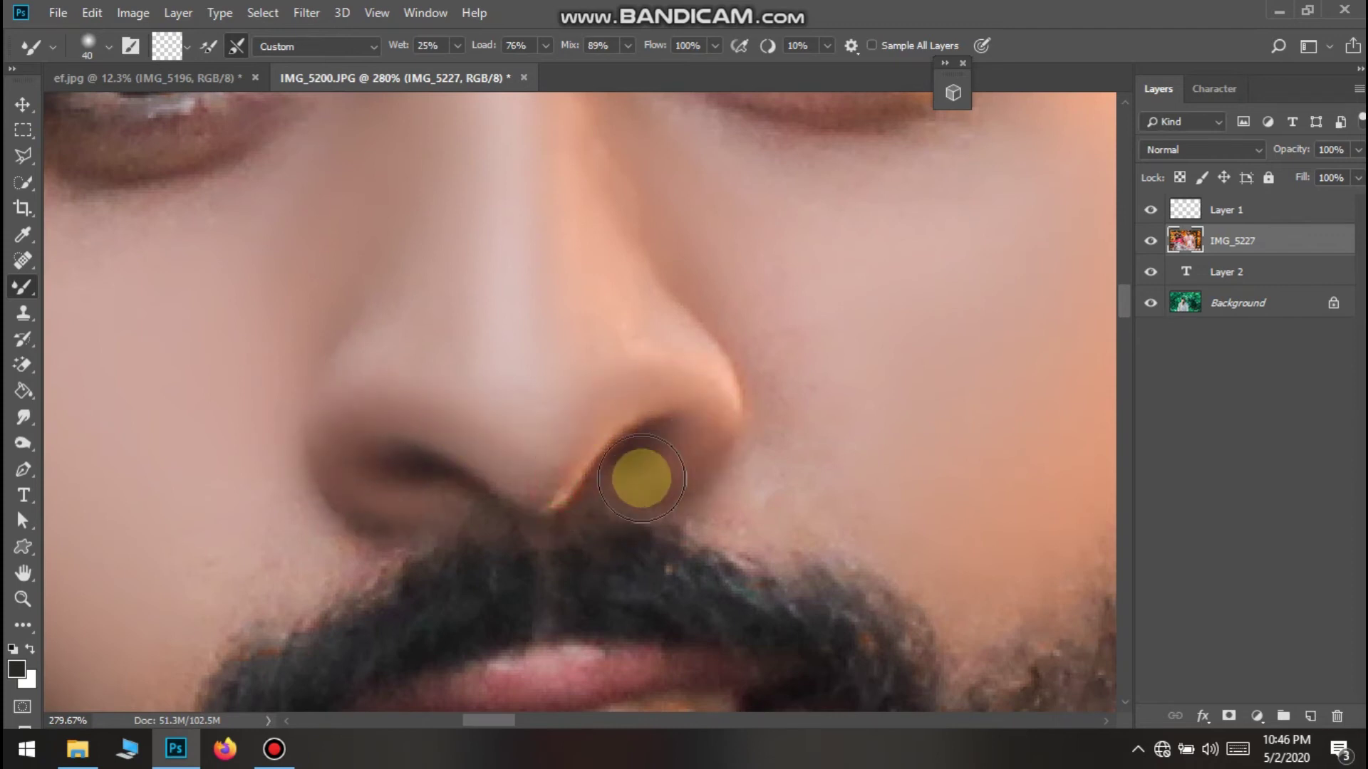
mouse_move(397, 297)
left_mouse_down()
mouse_move(229, 175)
mouse_move(69, 174)
mouse_move(296, 131)
left_mouse_up()
scroll(749, 155, "up", 2)
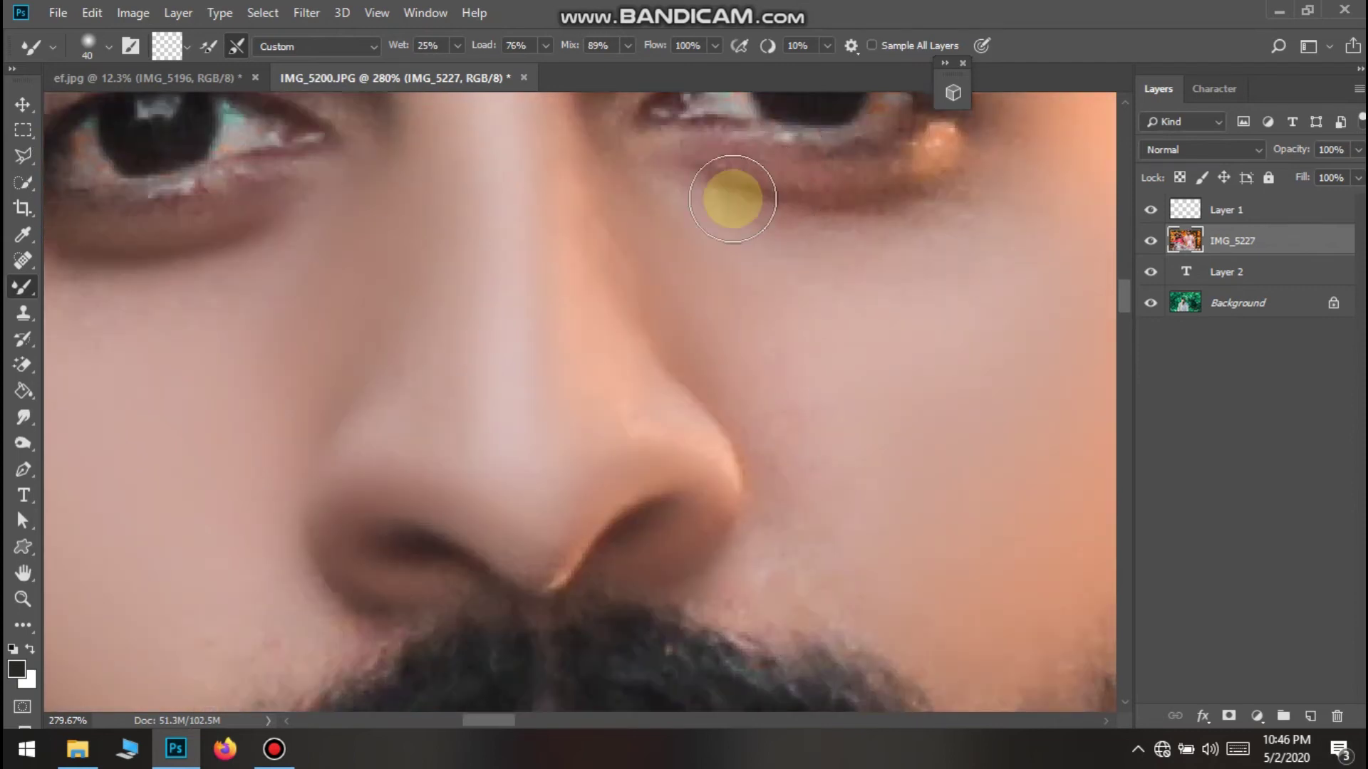
Blend the skin under the bearded man's eye, then smooth his lower lip at size 40 and his upper lip at size 20
mouse_move(990, 161)
left_mouse_down()
mouse_move(730, 230)
mouse_move(940, 209)
mouse_move(760, 233)
mouse_move(620, 173)
mouse_move(831, 202)
mouse_move(1099, 154)
left_mouse_up()
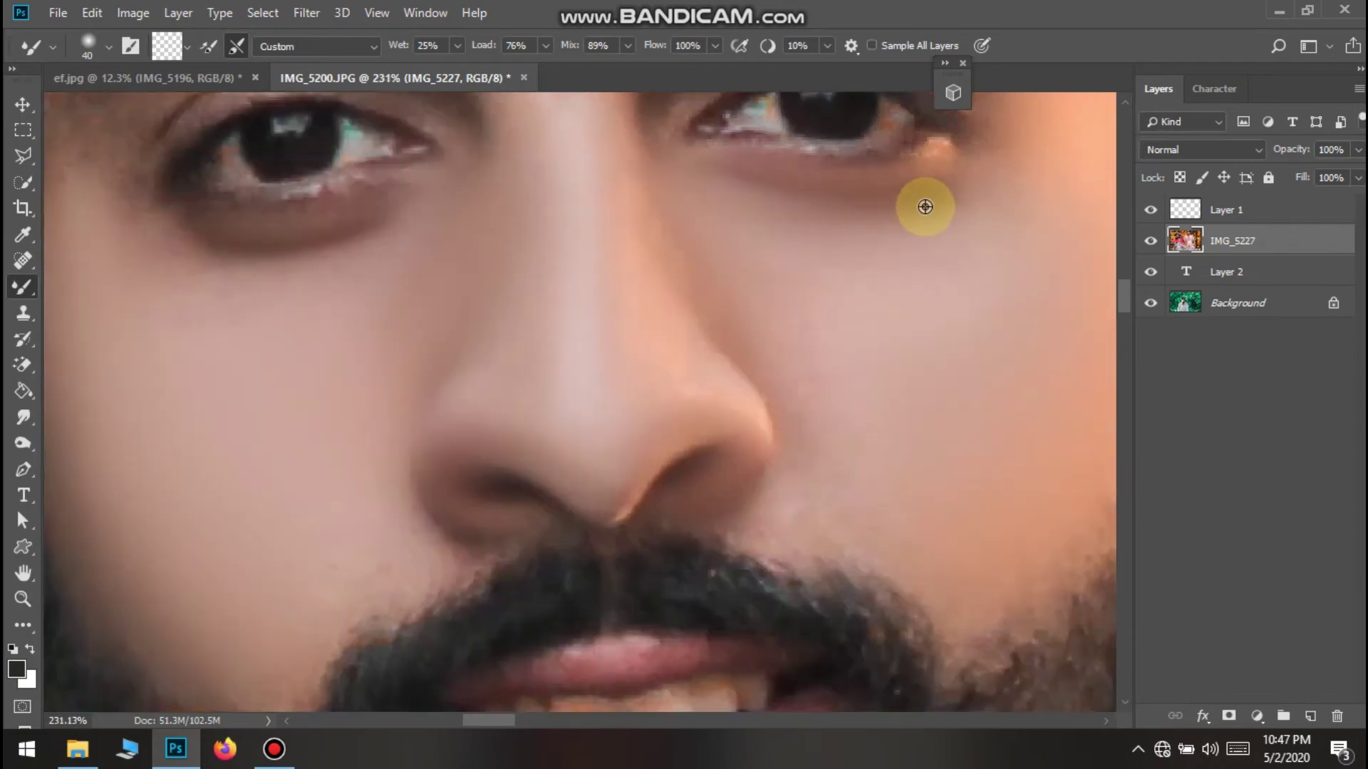
scroll(921, 204, "down", 8)
scroll(859, 372, "up", 8)
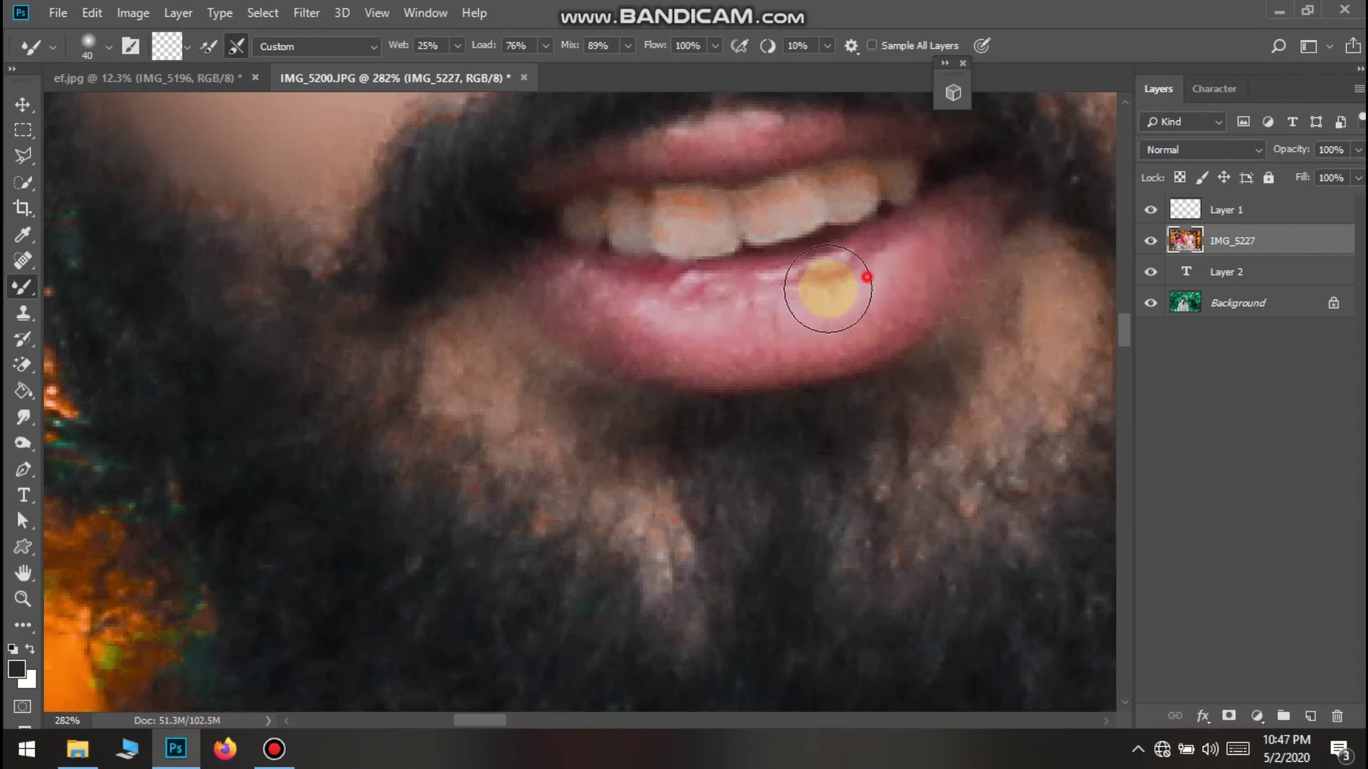
mouse_move(828, 288)
left_mouse_down()
mouse_move(951, 237)
mouse_move(804, 312)
mouse_move(701, 309)
mouse_move(617, 278)
mouse_move(567, 294)
mouse_move(837, 323)
mouse_move(951, 280)
mouse_move(882, 268)
mouse_move(646, 290)
left_mouse_up()
scroll(705, 230, "up", 3)
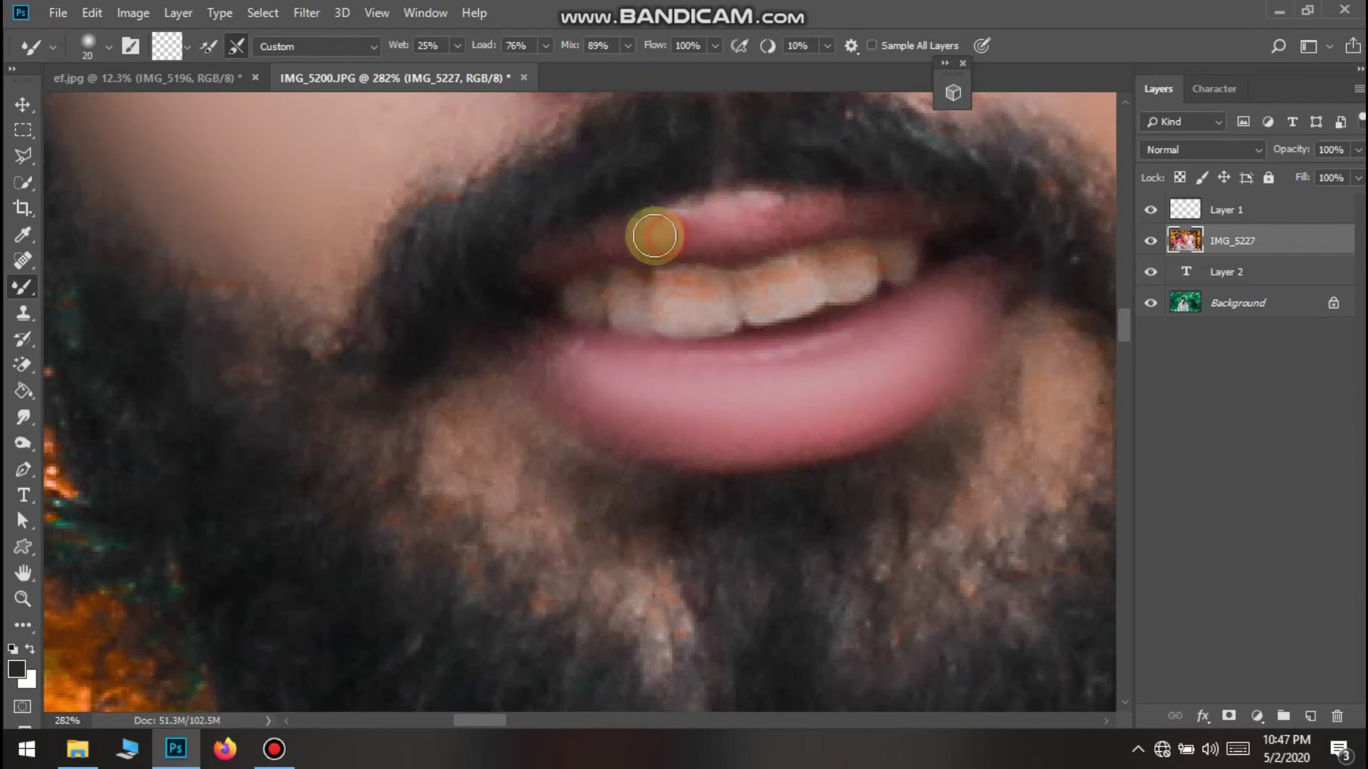
mouse_move(628, 246)
left_mouse_down()
mouse_move(718, 228)
mouse_move(756, 249)
mouse_move(764, 232)
mouse_move(858, 219)
mouse_move(989, 235)
mouse_move(757, 238)
left_mouse_up()
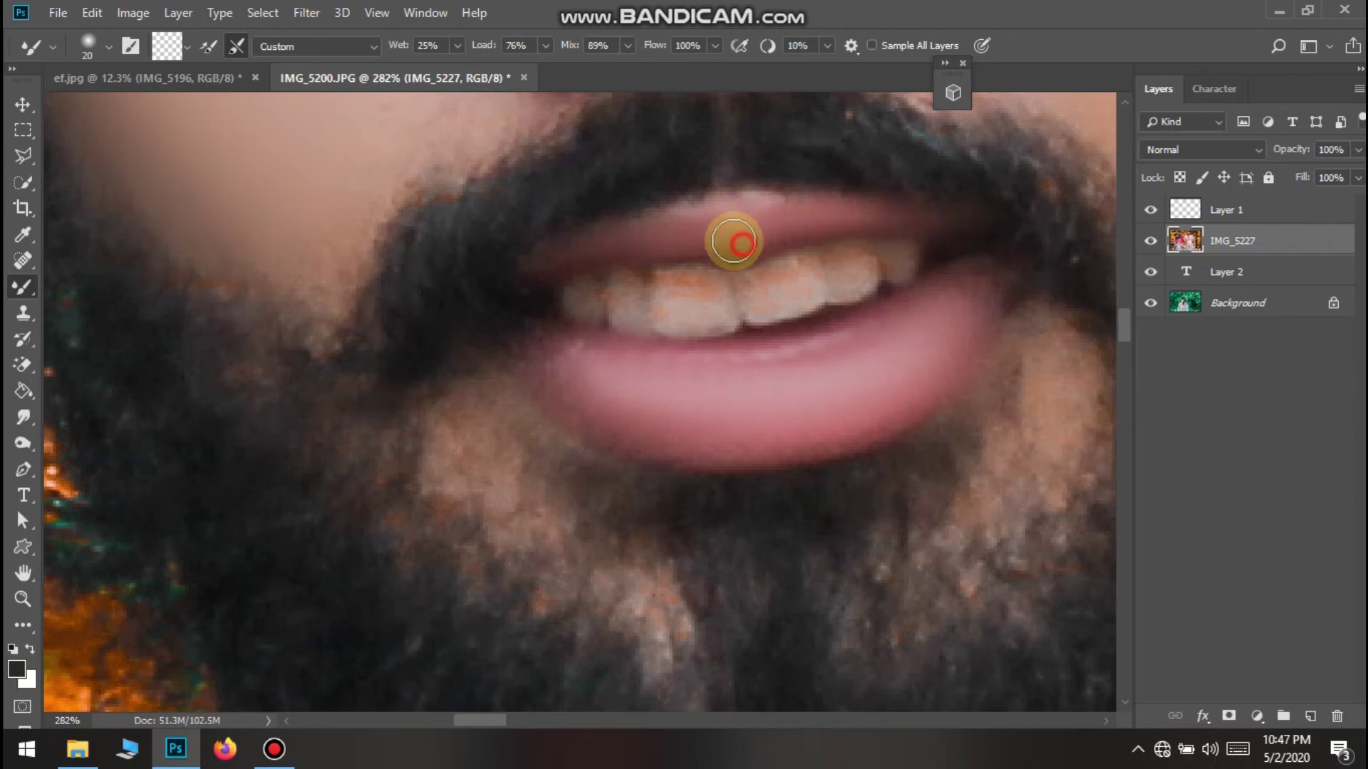
scroll(697, 243, "down", 10)
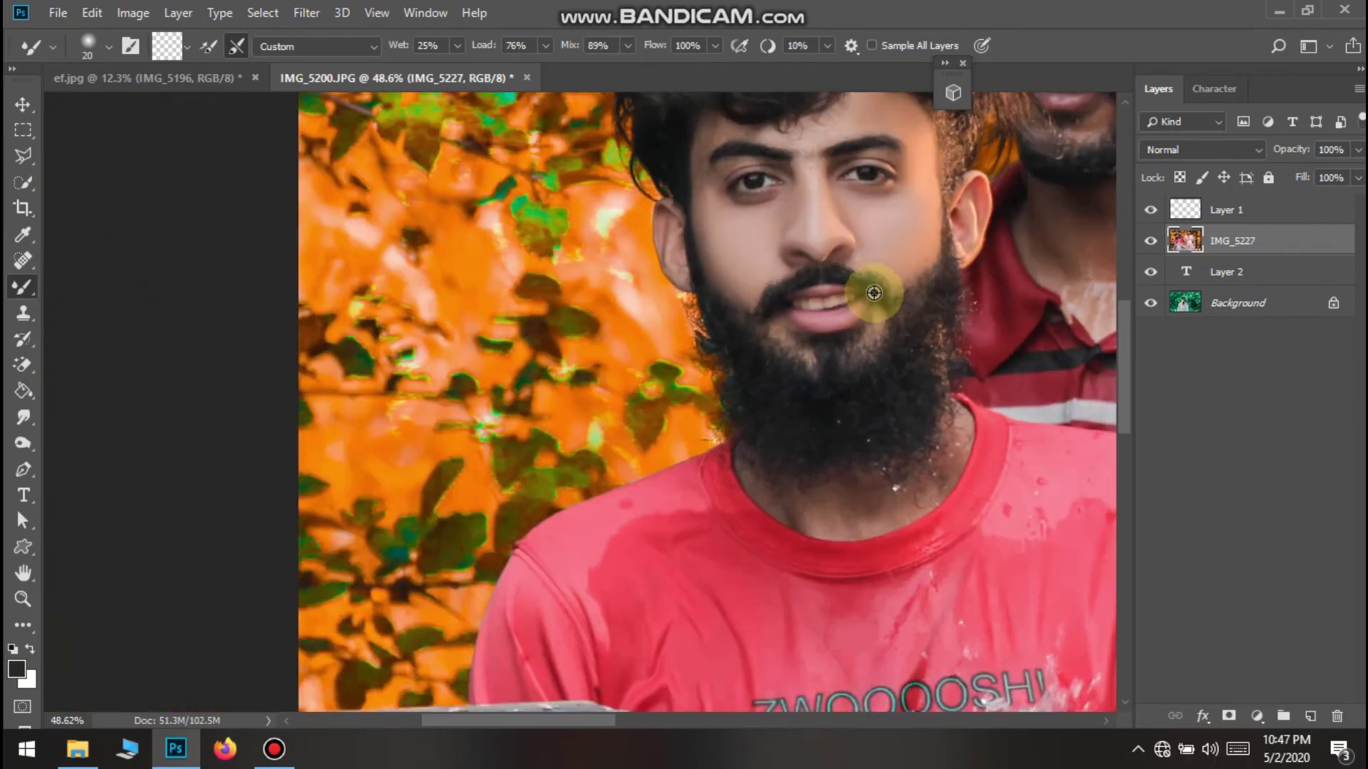
Enlarge the Mixer Brush to size 90 and smooth the well-lit cheek of the man behind in the maroon striped polo
scroll(883, 263, "up", 5)
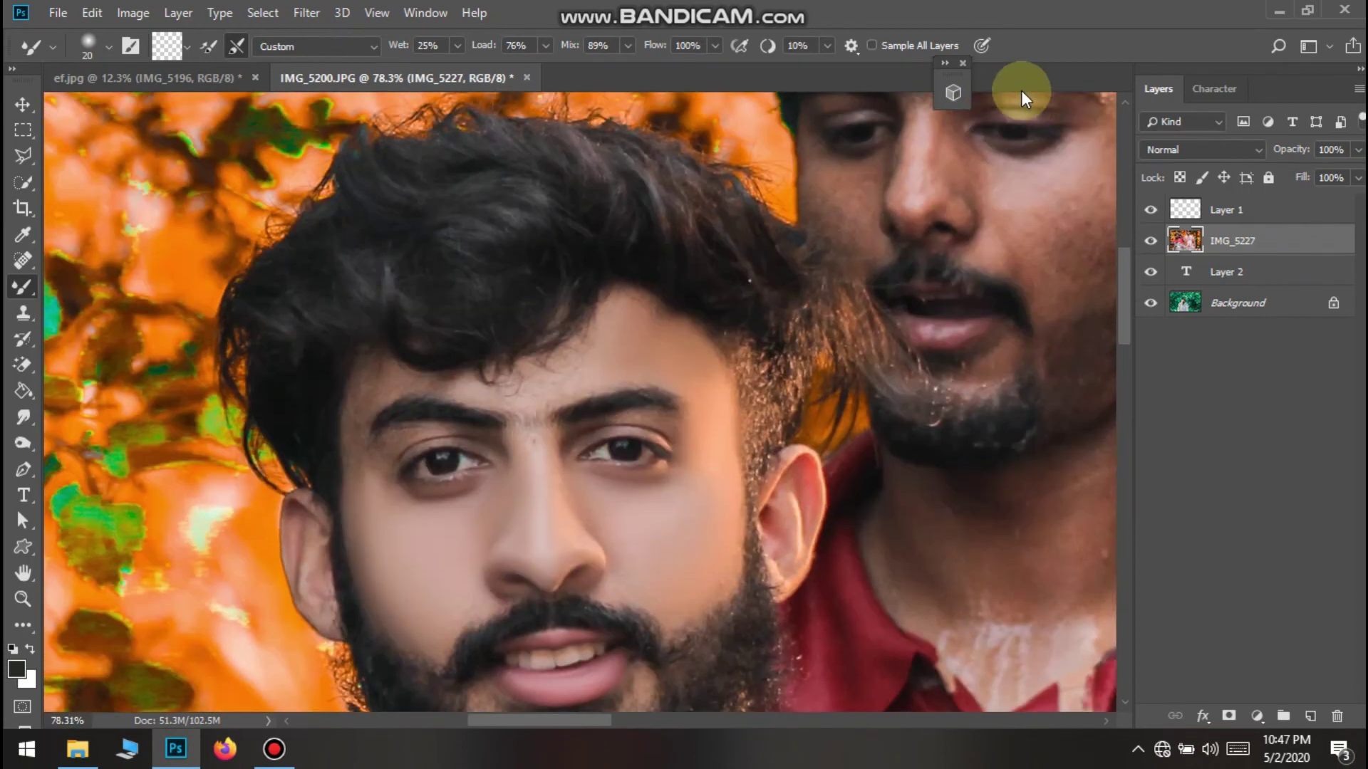
scroll(964, 214, "up", 4)
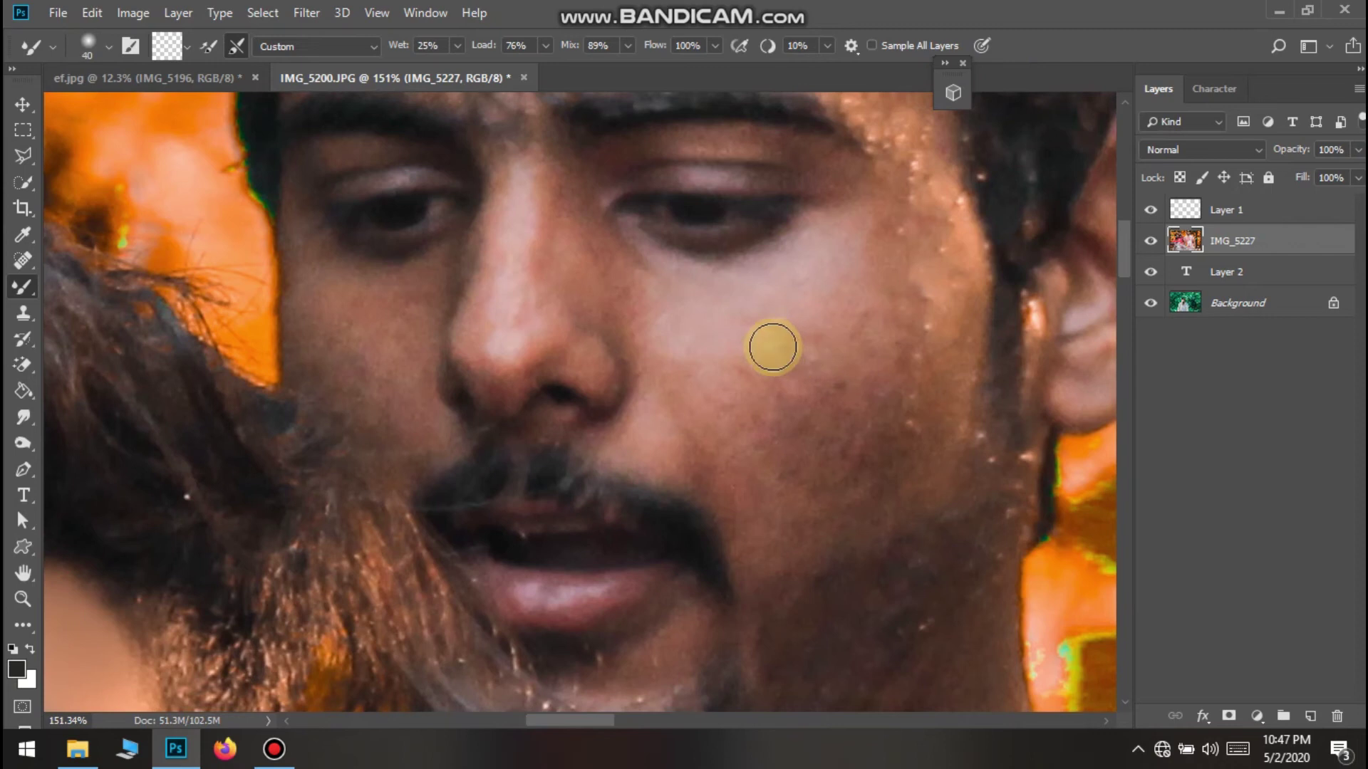
key("bracketright")
key("bracketright")
left_click_drag(859, 324, 894, 337)
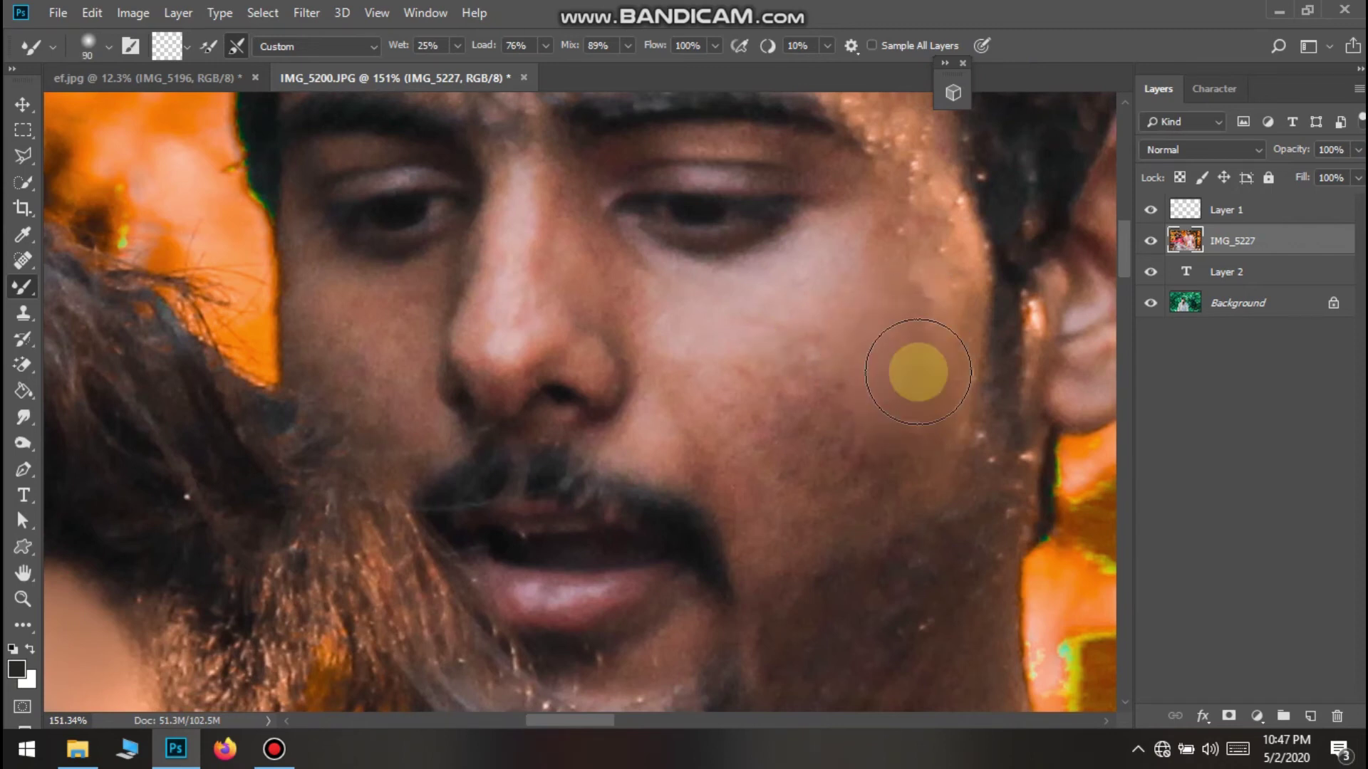
mouse_move(913, 427)
left_mouse_down()
mouse_move(847, 448)
mouse_move(845, 467)
mouse_move(867, 464)
mouse_move(804, 470)
mouse_move(823, 442)
mouse_move(815, 503)
mouse_move(863, 376)
mouse_move(852, 358)
mouse_move(809, 443)
mouse_move(770, 450)
mouse_move(748, 369)
mouse_move(751, 436)
mouse_move(693, 404)
mouse_move(761, 478)
mouse_move(718, 425)
mouse_move(761, 473)
mouse_move(726, 445)
mouse_move(635, 422)
mouse_move(748, 454)
mouse_move(762, 488)
mouse_move(737, 431)
mouse_move(681, 407)
mouse_move(683, 336)
mouse_move(820, 321)
mouse_move(834, 312)
mouse_move(758, 341)
mouse_move(901, 263)
mouse_move(780, 415)
mouse_move(832, 431)
mouse_move(921, 338)
mouse_move(845, 464)
mouse_move(781, 490)
mouse_move(884, 430)
mouse_move(760, 508)
mouse_move(844, 476)
mouse_move(918, 333)
mouse_move(932, 242)
left_mouse_up()
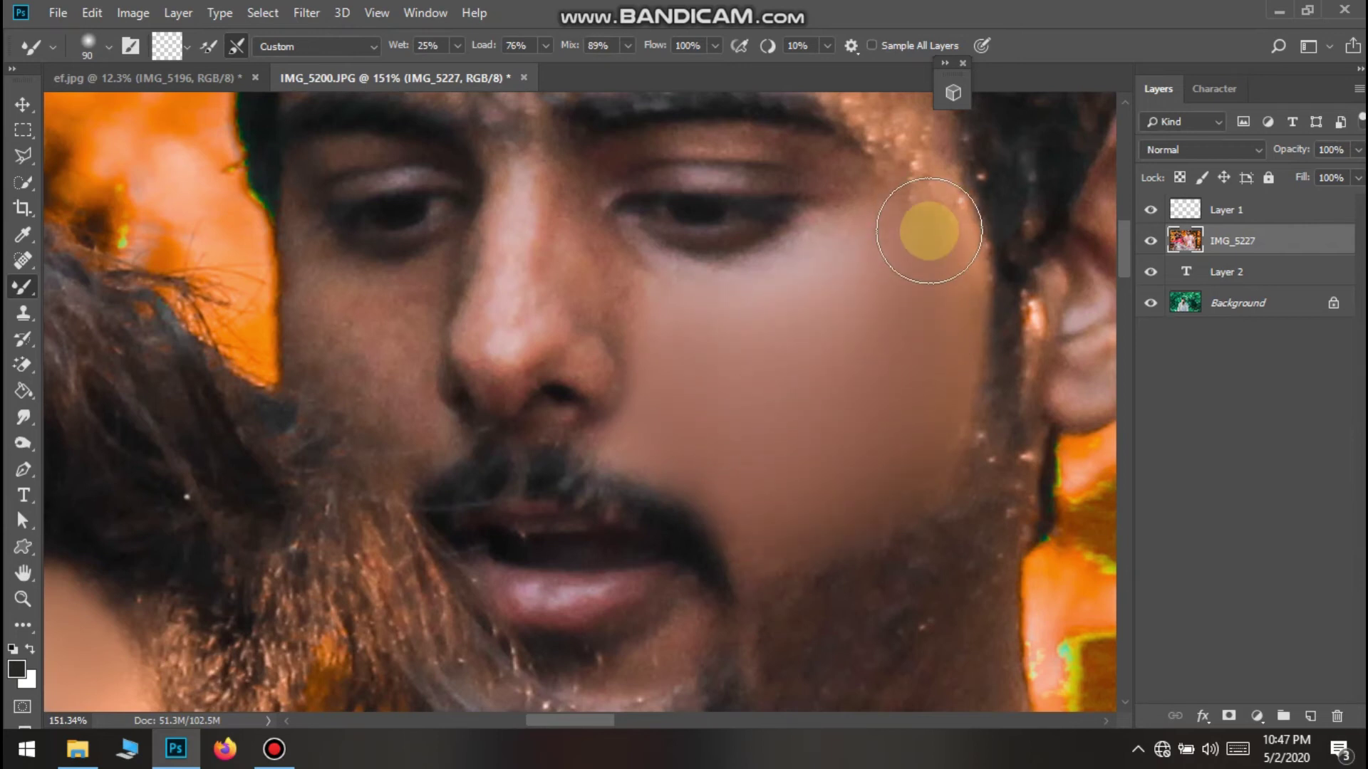
Smooth the temple, upper cheek and nose of the man in the maroon polo with the Mixer Brush
scroll(905, 285, "up", 5)
left_click_drag(914, 362, 899, 309)
mouse_move(891, 362)
left_mouse_down()
mouse_move(836, 417)
mouse_move(837, 461)
mouse_move(629, 515)
mouse_move(572, 462)
mouse_move(641, 506)
mouse_move(577, 431)
mouse_move(523, 498)
mouse_move(539, 399)
mouse_move(516, 530)
mouse_move(482, 543)
left_mouse_up()
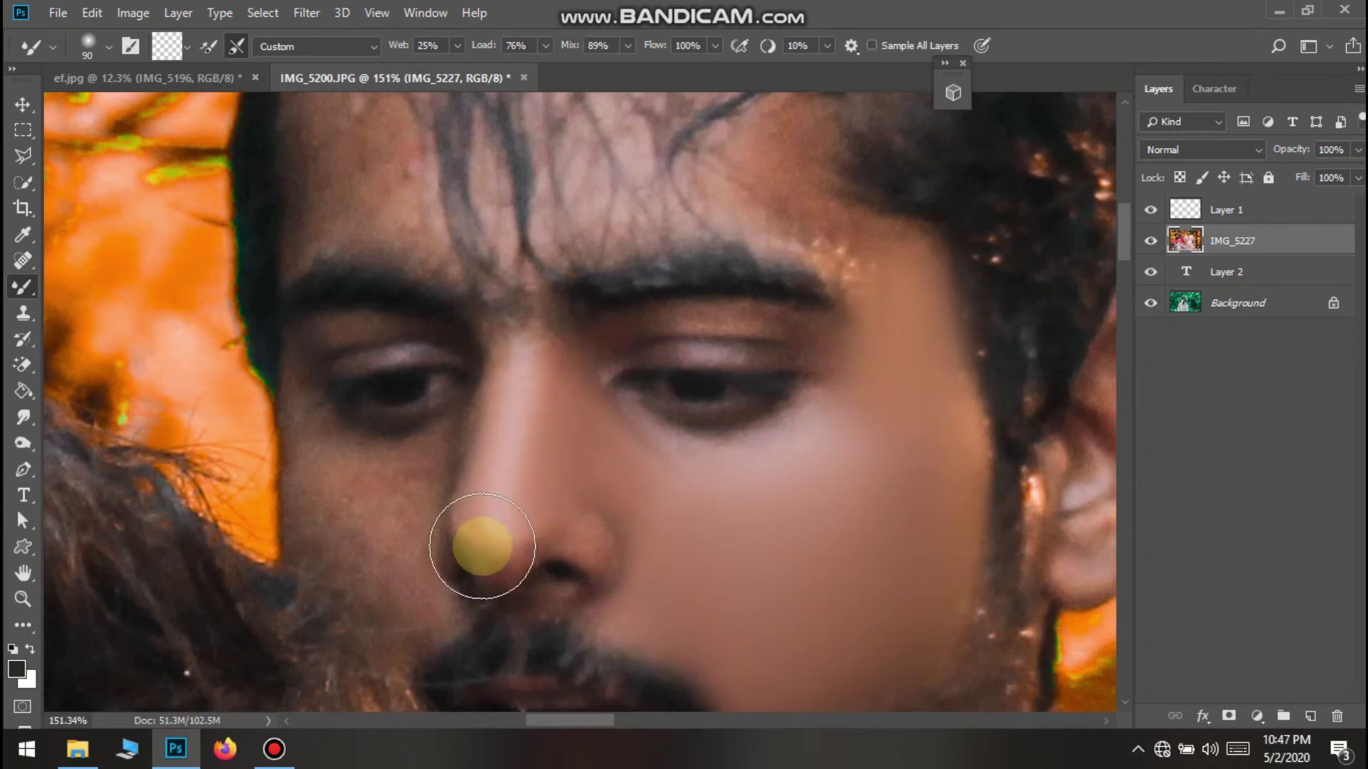
Smooth the shaded cheek and the bare forehead areas of the man in the maroon polo with the Mixer Brush
scroll(482, 543, "down", 3)
mouse_move(345, 382)
left_mouse_down()
mouse_move(366, 417)
mouse_move(345, 416)
mouse_move(401, 484)
mouse_move(407, 387)
mouse_move(388, 406)
mouse_move(341, 384)
mouse_move(369, 452)
mouse_move(529, 277)
mouse_move(387, 268)
mouse_move(362, 178)
left_mouse_up()
scroll(484, 335, "up", 5)
scroll(790, 271, "up", 1)
mouse_move(831, 260)
left_mouse_down()
mouse_move(797, 314)
mouse_move(814, 312)
mouse_move(770, 263)
mouse_move(749, 299)
mouse_move(889, 357)
mouse_move(872, 360)
mouse_move(921, 427)
left_mouse_up()
scroll(919, 441, "down", 10)
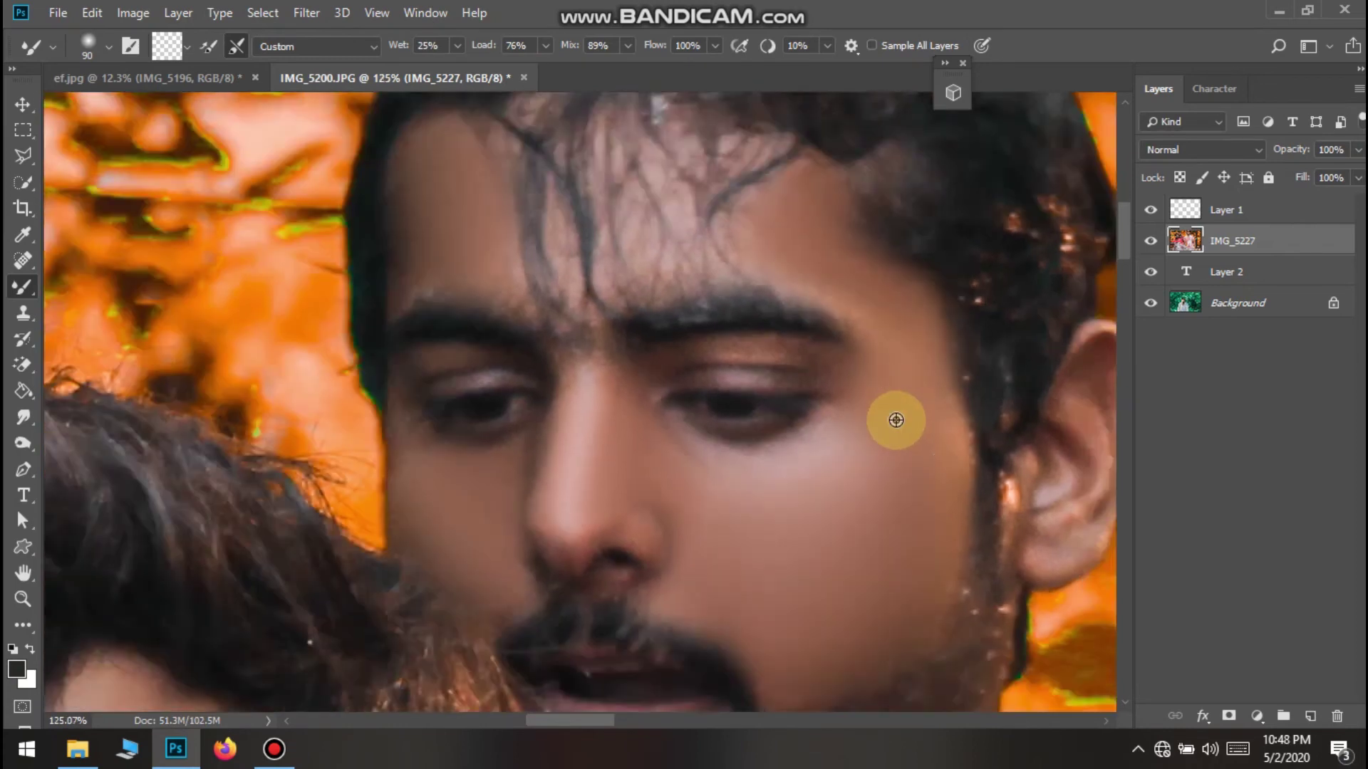
Smooth the nose and both cheeks of the man in the pink-striped T-shirt with the Mixer Brush at size 90
scroll(896, 524, "down", 2)
scroll(895, 528, "right", 8)
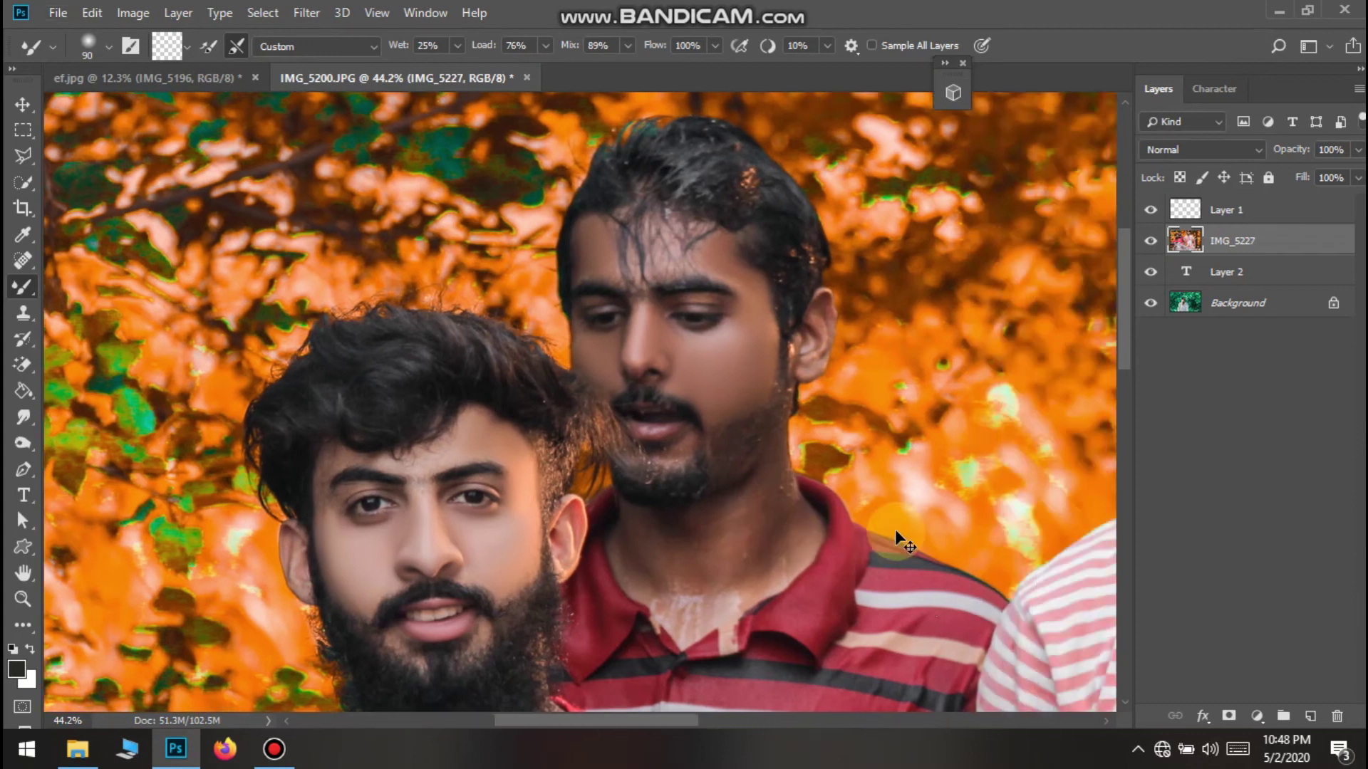
scroll(1002, 323, "up", 5)
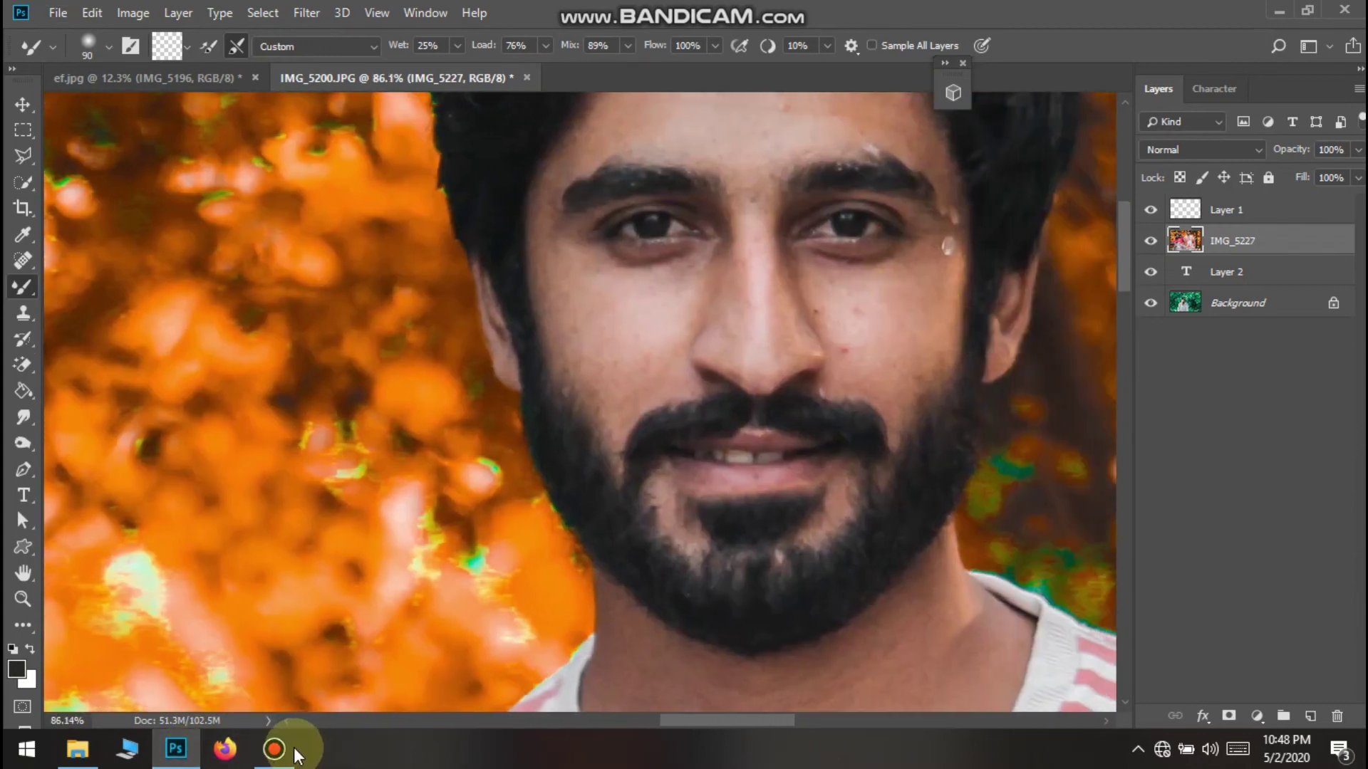
left_click(285, 749)
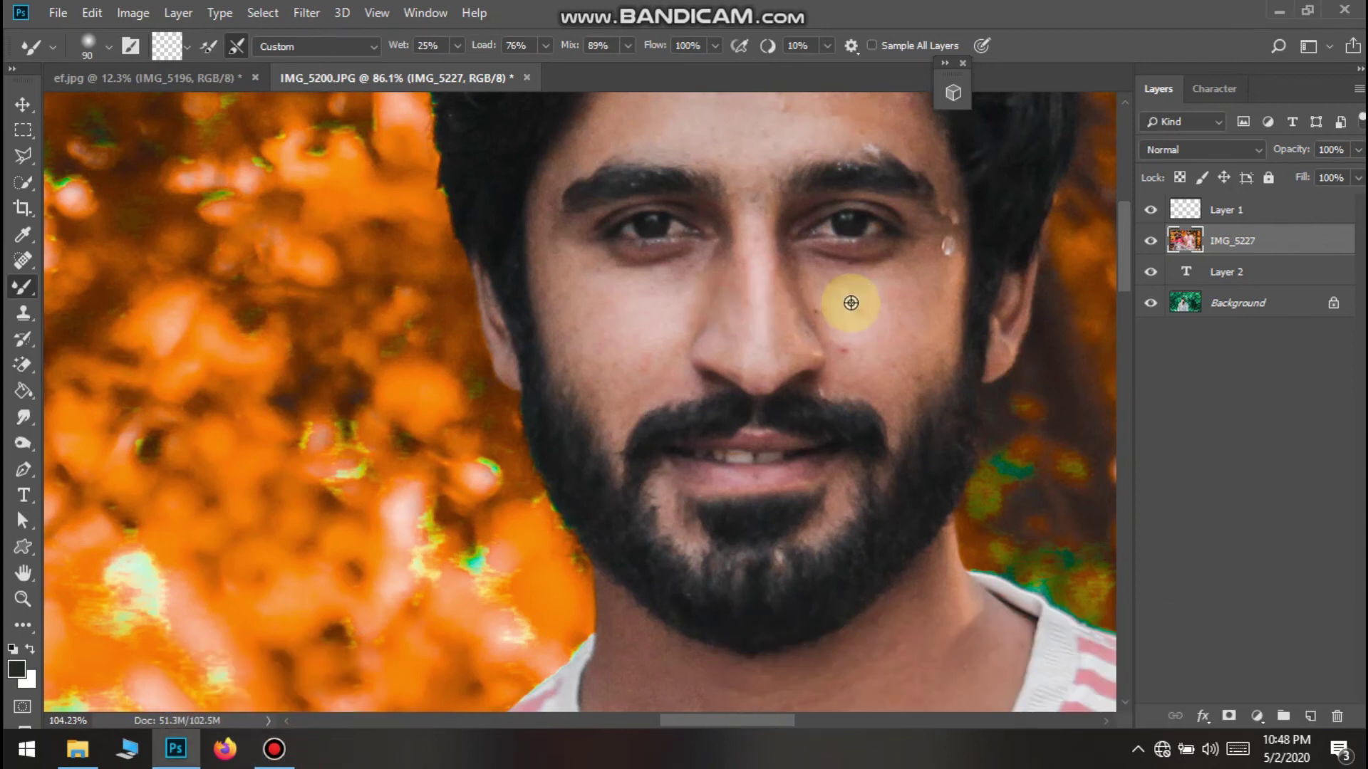
scroll(717, 335, "up", 3)
mouse_move(688, 266)
left_mouse_down()
mouse_move(691, 192)
mouse_move(696, 388)
left_mouse_up()
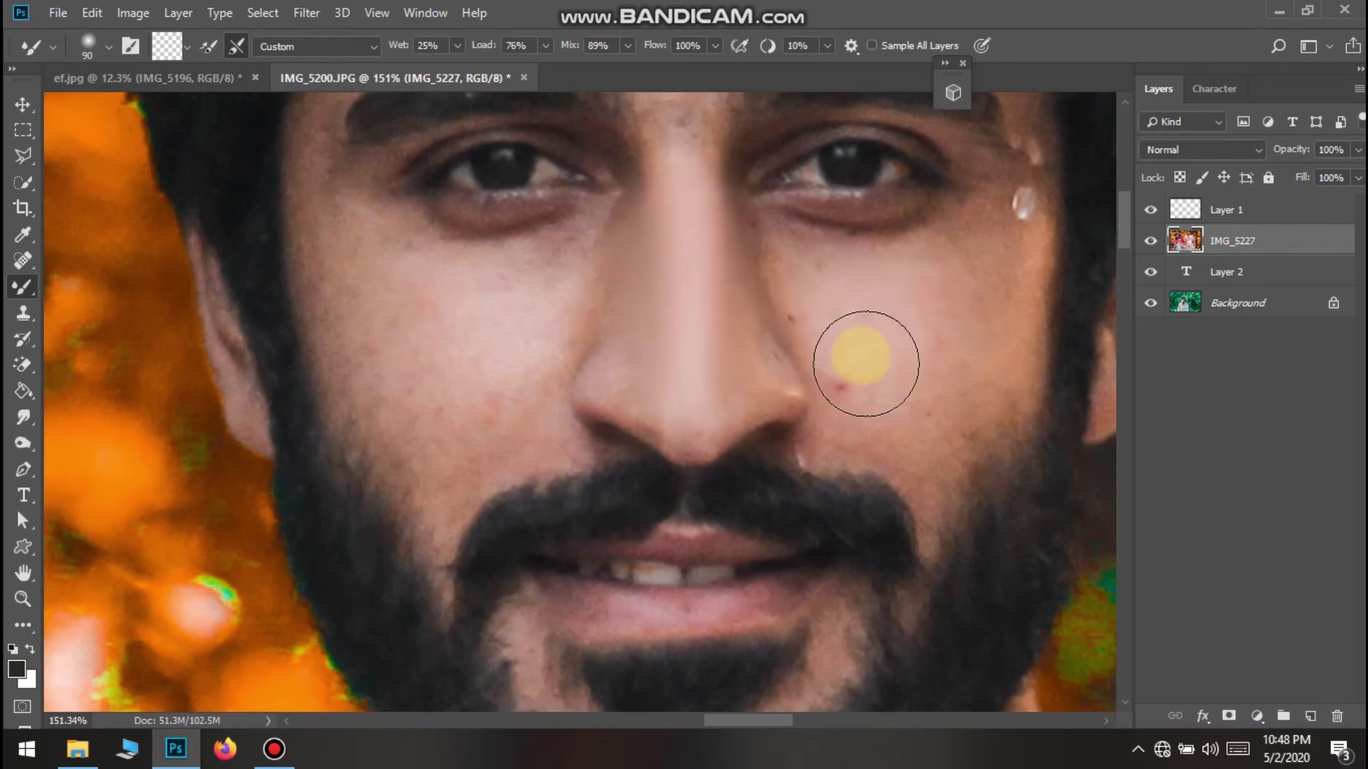
mouse_move(869, 379)
left_mouse_down()
mouse_move(827, 327)
mouse_move(893, 425)
mouse_move(940, 462)
mouse_move(934, 439)
mouse_move(986, 373)
mouse_move(916, 342)
mouse_move(1001, 284)
mouse_move(1028, 210)
mouse_move(983, 253)
mouse_move(877, 281)
mouse_move(1013, 213)
mouse_move(931, 290)
mouse_move(864, 265)
mouse_move(781, 293)
mouse_move(790, 391)
mouse_move(662, 366)
left_mouse_up()
mouse_move(508, 362)
left_mouse_down()
mouse_move(573, 279)
mouse_move(530, 345)
mouse_move(420, 303)
mouse_move(519, 283)
mouse_move(394, 295)
mouse_move(471, 316)
mouse_move(379, 249)
mouse_move(415, 301)
mouse_move(394, 315)
mouse_move(367, 267)
mouse_move(396, 416)
mouse_move(395, 402)
mouse_move(481, 373)
mouse_move(425, 472)
mouse_move(508, 398)
mouse_move(423, 477)
mouse_move(489, 411)
mouse_move(502, 376)
mouse_move(430, 249)
left_mouse_up()
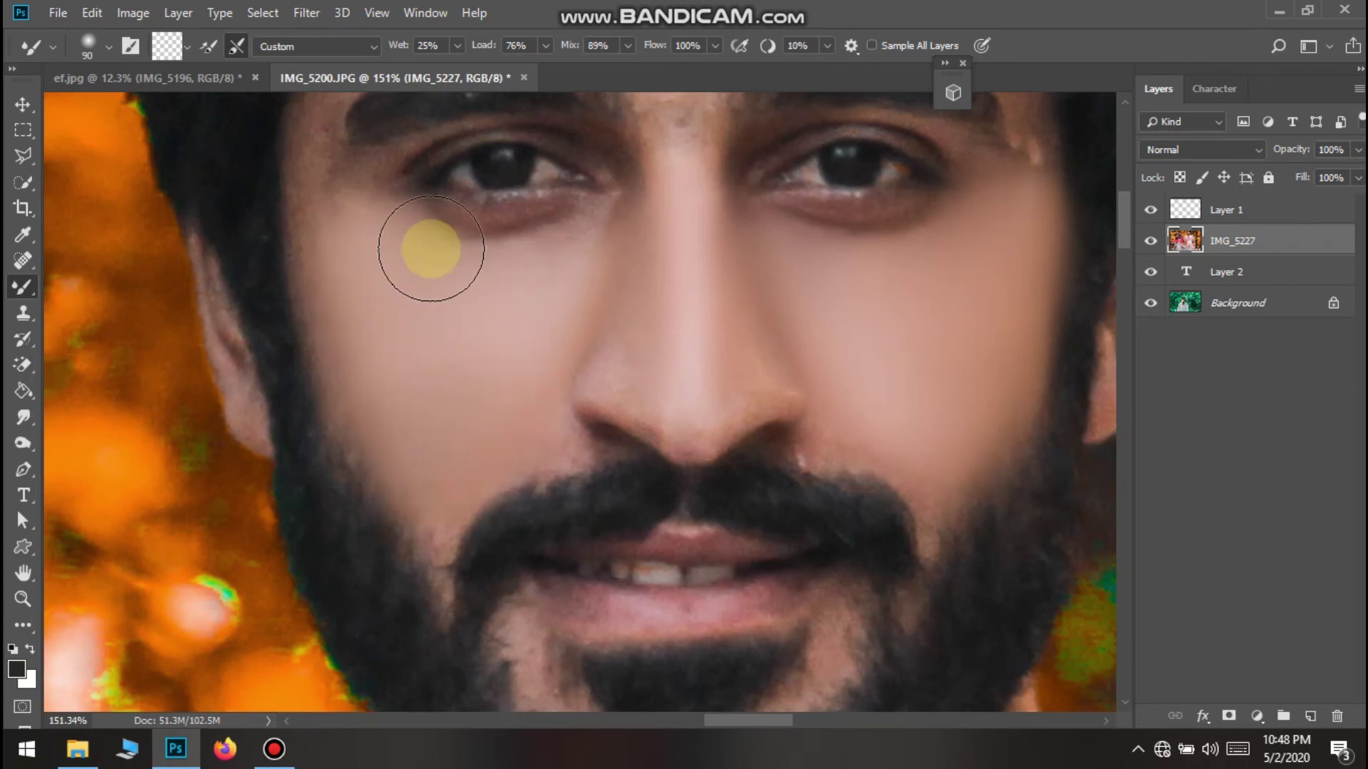
Reduce the Mixer Brush to size 70 and smooth the striped-shirt man's temple beside the eye and eyebrow on the image's left side
scroll(431, 248, "up", 3)
key("bracketleft")
key("bracketleft")
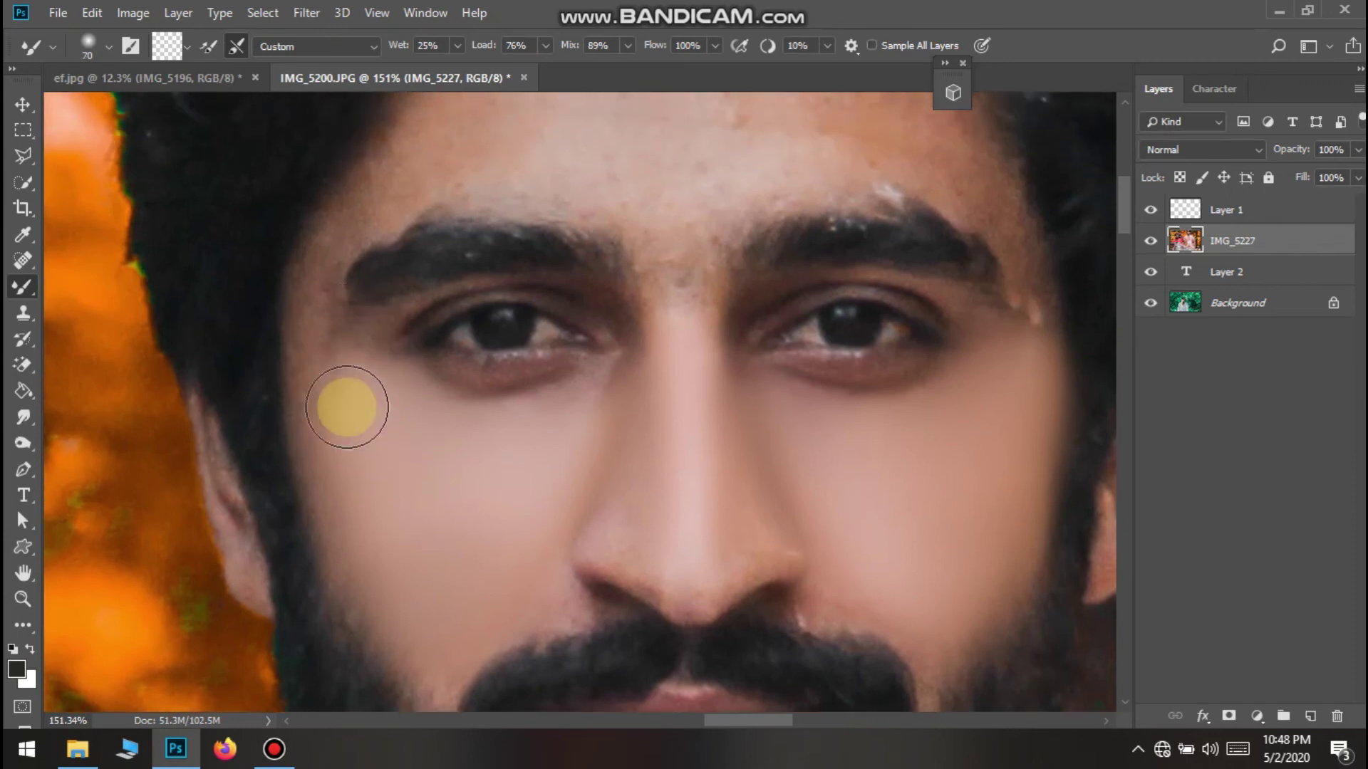
left_click_drag(364, 362, 349, 395)
mouse_move(325, 337)
left_mouse_down()
mouse_move(342, 458)
mouse_move(314, 392)
mouse_move(320, 327)
mouse_move(338, 352)
left_mouse_up()
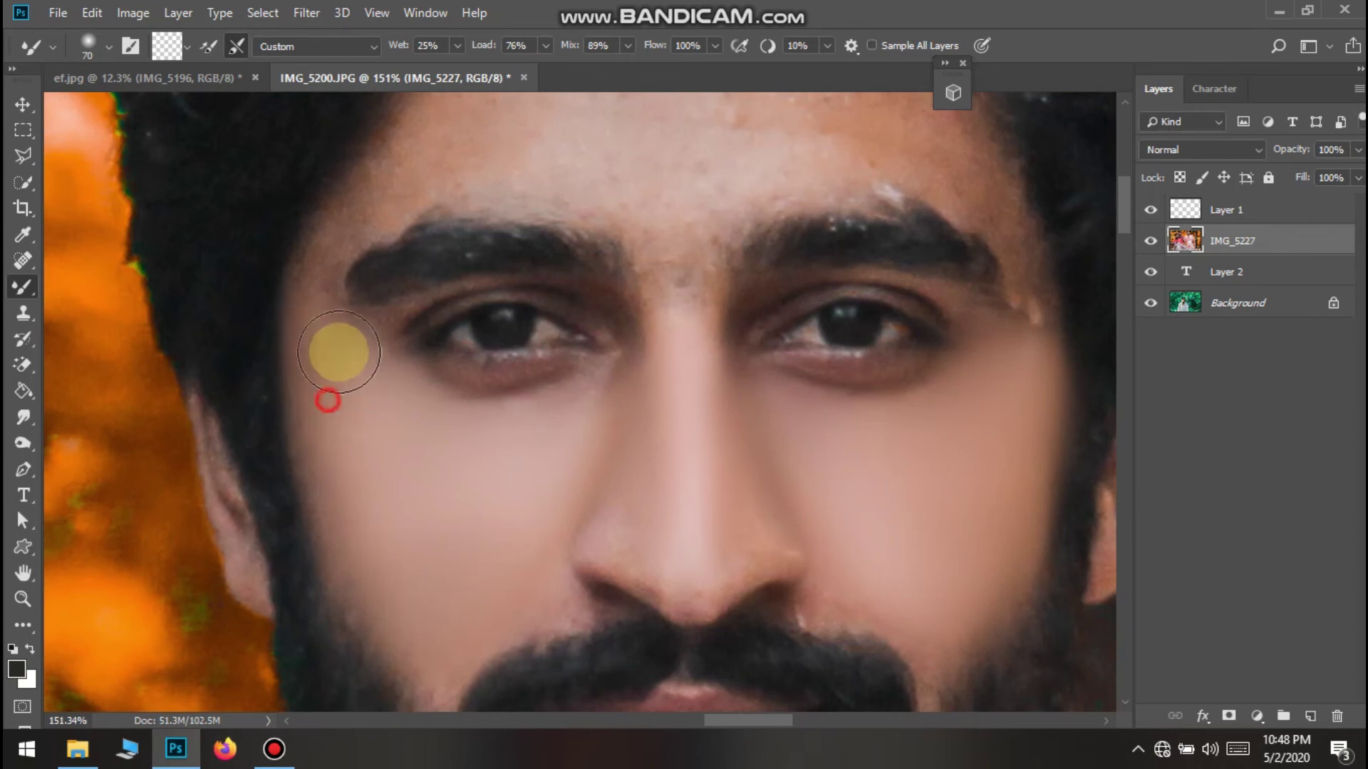
mouse_move(305, 297)
left_mouse_down()
mouse_move(386, 178)
mouse_move(338, 236)
mouse_move(400, 182)
left_mouse_up()
left_click_drag(406, 176, 322, 253)
Smooth the whole forehead of the man in the pink-striped T-shirt with the Mixer Brush at sizes 80 and 90
scroll(462, 265, "up", 4)
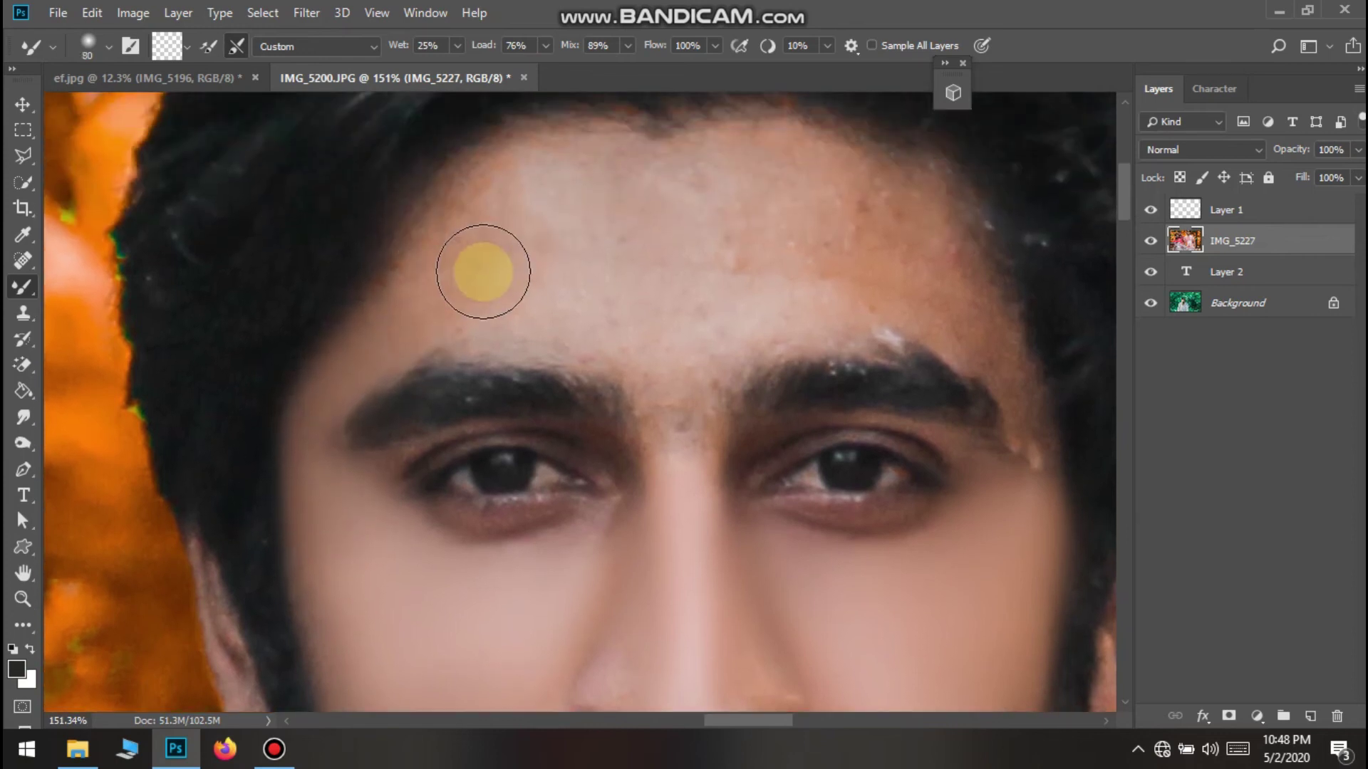
left_click(462, 258)
mouse_move(483, 233)
left_mouse_down()
mouse_move(564, 184)
mouse_move(560, 202)
mouse_move(596, 220)
mouse_move(518, 304)
mouse_move(552, 314)
mouse_move(446, 320)
mouse_move(631, 288)
mouse_move(731, 200)
mouse_move(680, 191)
mouse_move(755, 200)
mouse_move(783, 233)
mouse_move(609, 291)
mouse_move(644, 320)
mouse_move(692, 323)
mouse_move(607, 319)
mouse_move(667, 341)
mouse_move(678, 402)
mouse_move(682, 348)
mouse_move(804, 255)
mouse_move(818, 264)
mouse_move(808, 289)
mouse_move(855, 298)
mouse_move(856, 247)
mouse_move(888, 230)
mouse_move(877, 216)
mouse_move(904, 236)
mouse_move(883, 184)
mouse_move(929, 288)
left_mouse_up()
Reduce the Mixer Brush to size 60 and blend the striped-shirt man's other temple, outer eye corner and the skin above that eyebrow
key("bracketleft")
key("bracketleft")
key("bracketleft")
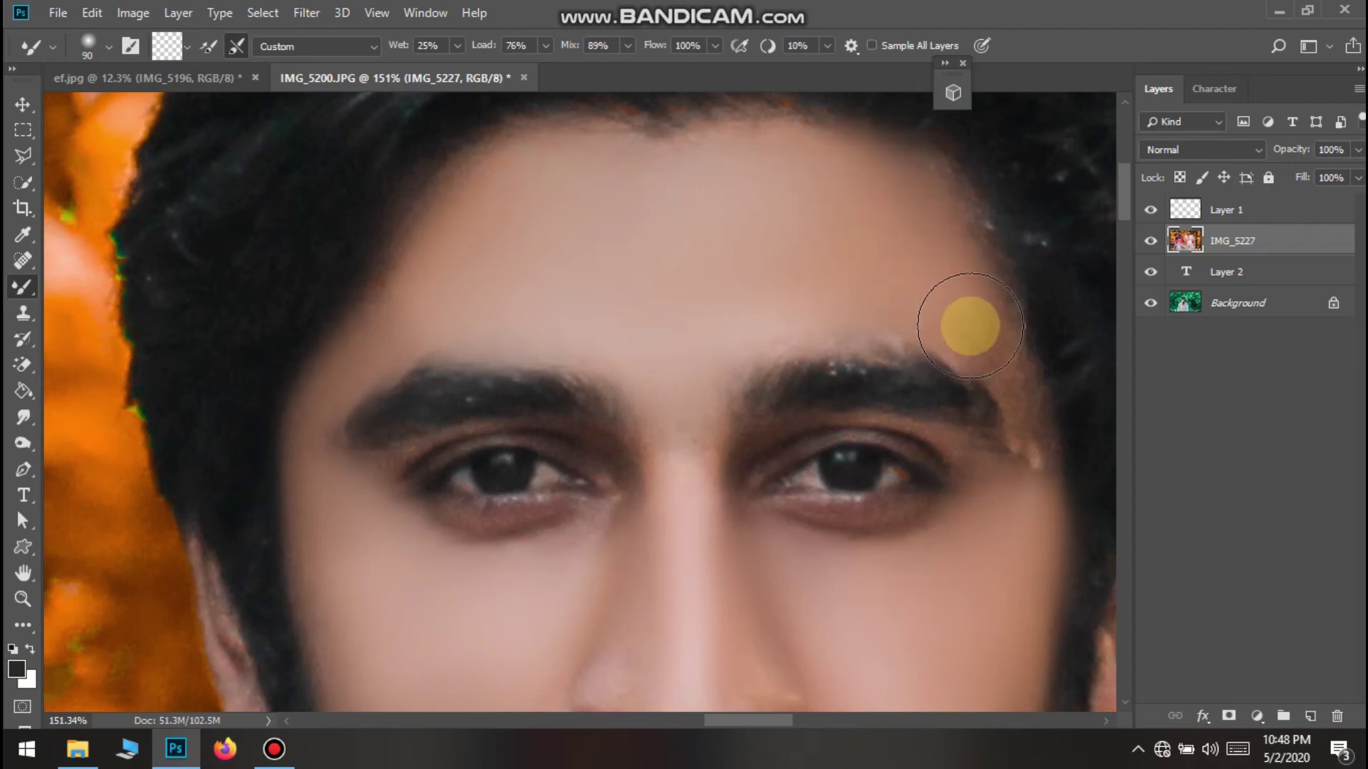
mouse_move(1043, 452)
left_mouse_down()
mouse_move(1039, 497)
mouse_move(1038, 418)
mouse_move(1015, 418)
mouse_move(933, 304)
mouse_move(1082, 428)
mouse_move(985, 522)
mouse_move(1016, 498)
left_mouse_up()
mouse_move(983, 571)
left_mouse_down()
mouse_move(1011, 531)
mouse_move(1015, 562)
mouse_move(1032, 427)
left_mouse_up()
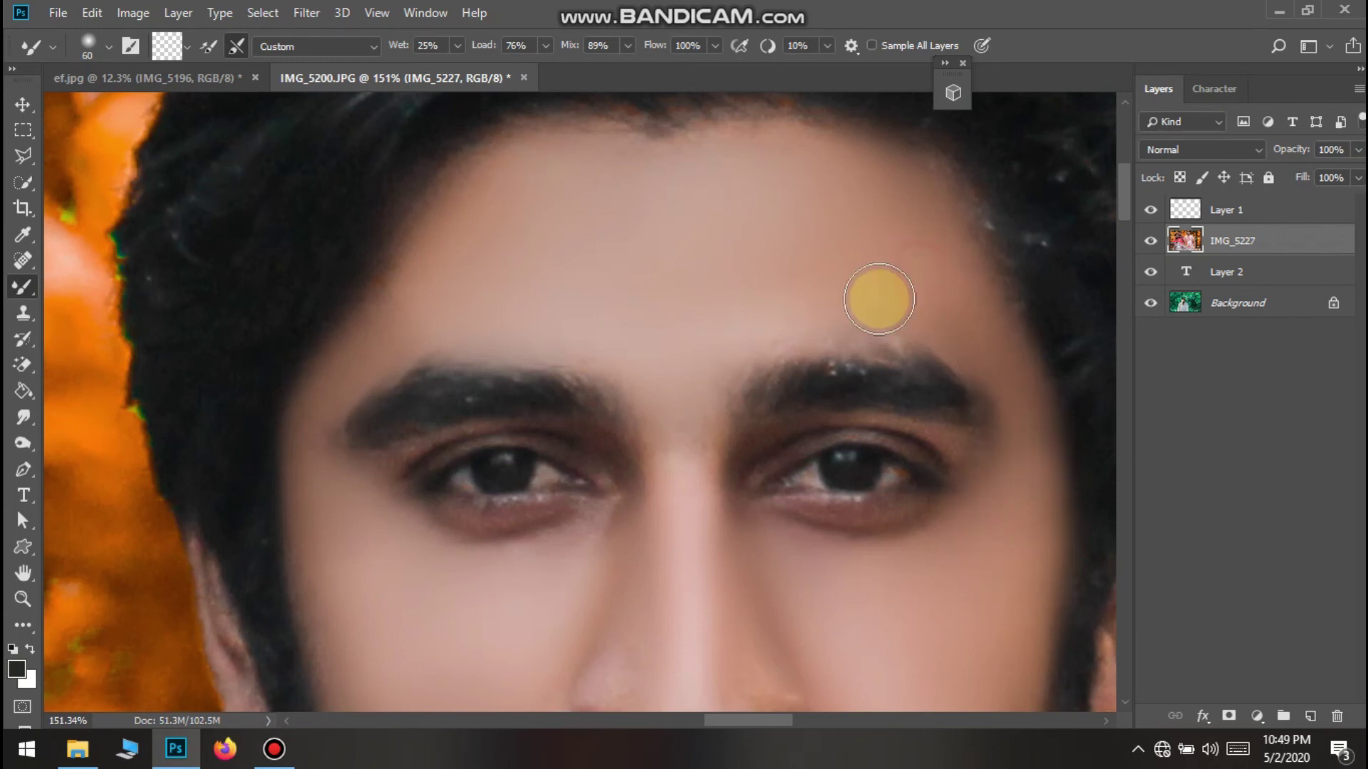
left_click(949, 306)
Smooth the tip and sides of the striped-shirt man's nose with the Mixer Brush at size 60
scroll(1008, 488, "down", 2)
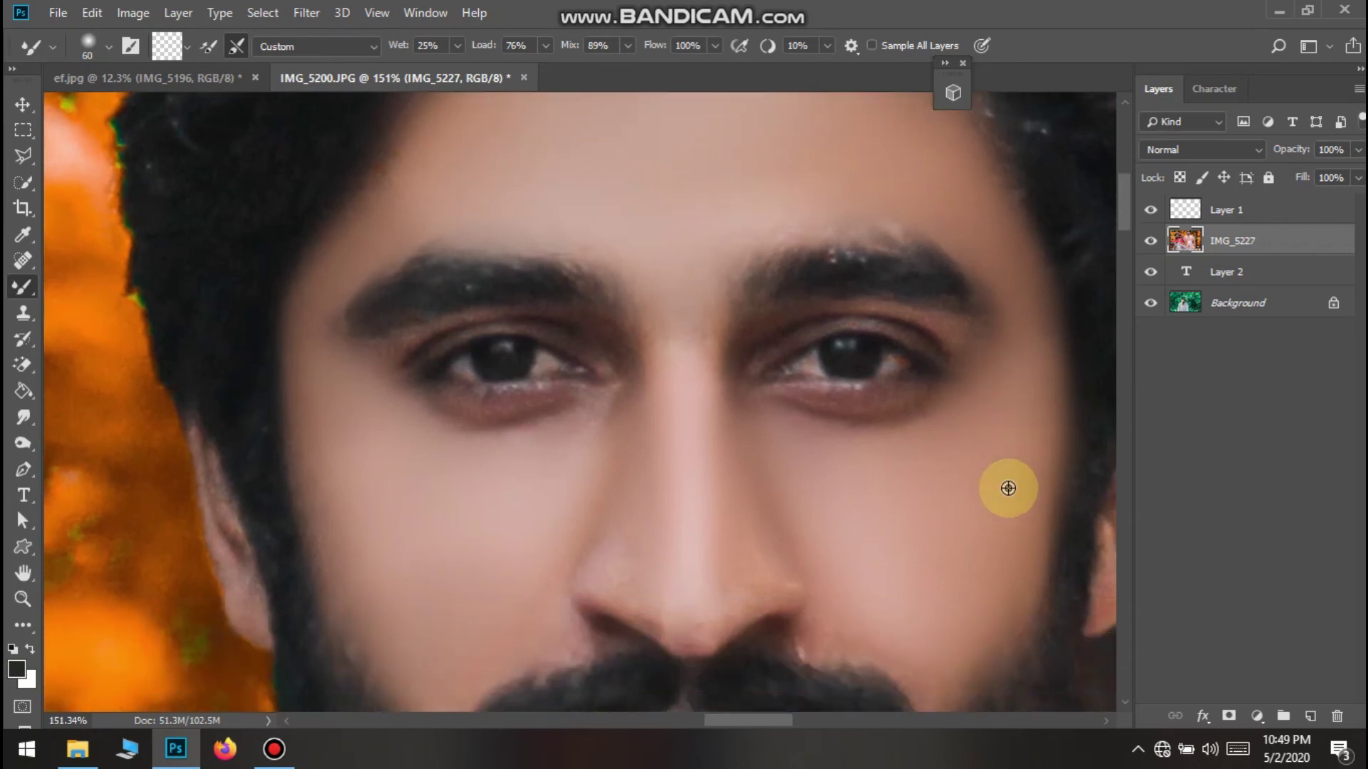
scroll(1006, 488, "down", 5)
scroll(824, 525, "up", 6)
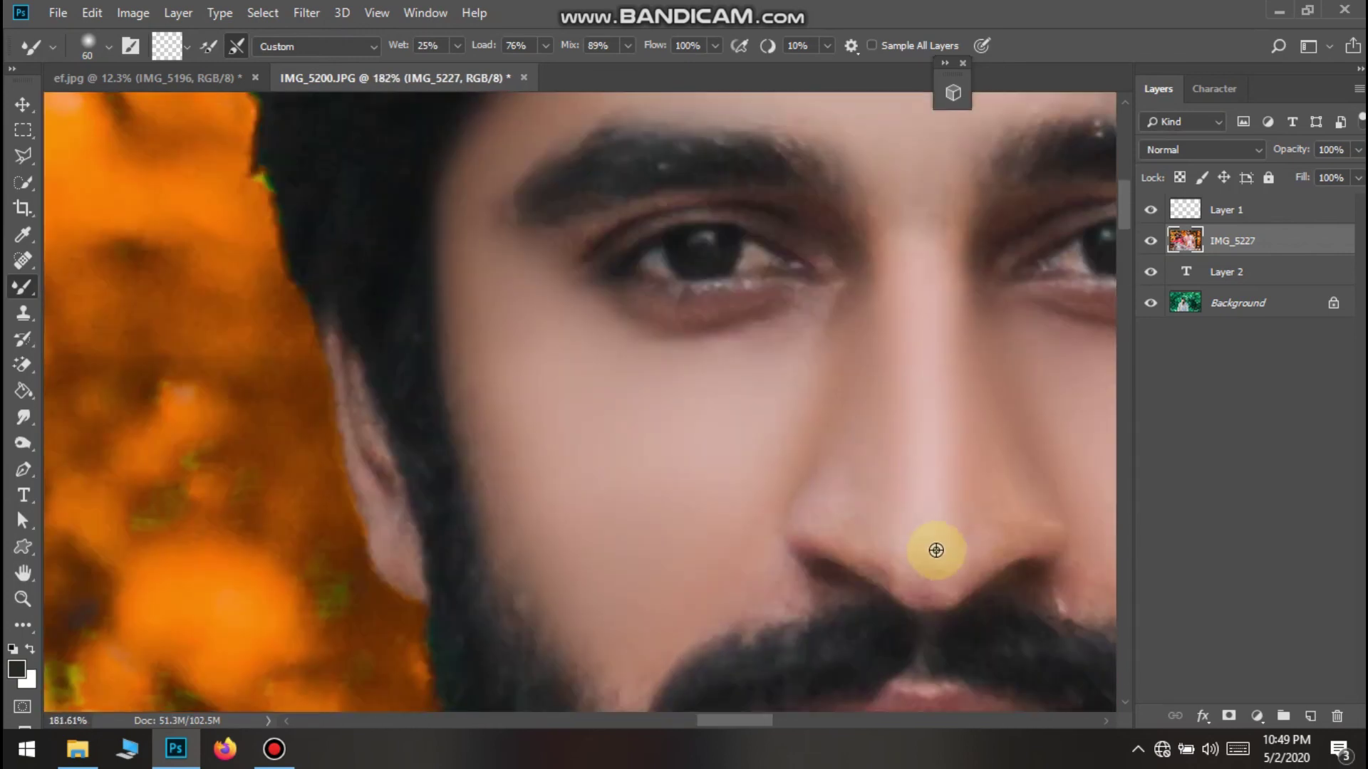
scroll(935, 550, "up", 4)
mouse_move(890, 512)
left_mouse_down()
mouse_move(960, 500)
mouse_move(829, 529)
mouse_move(795, 565)
mouse_move(694, 470)
mouse_move(639, 470)
left_mouse_up()
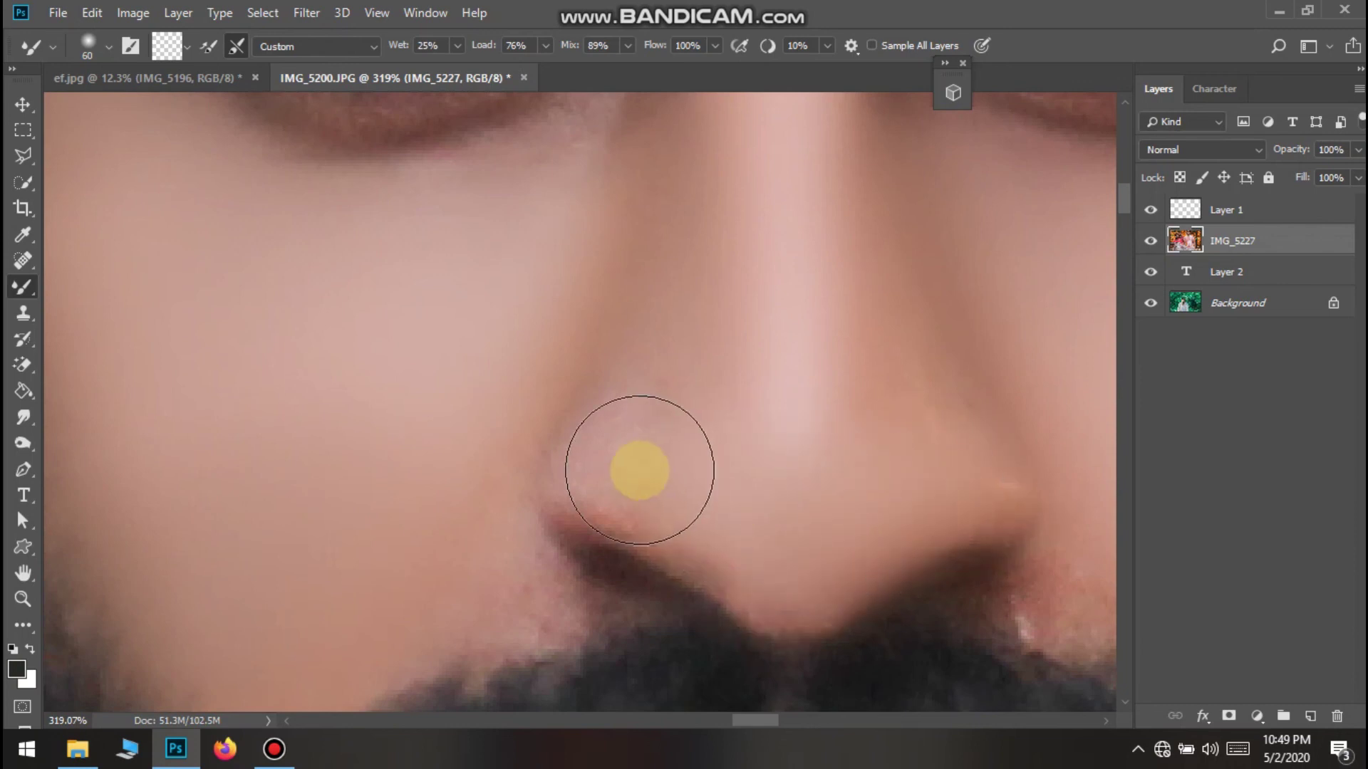
Smooth the striped-shirt man's lower lip at size 60, and his upper lip with the Mixer Brush reduced to size 25
scroll(926, 534, "down", 6)
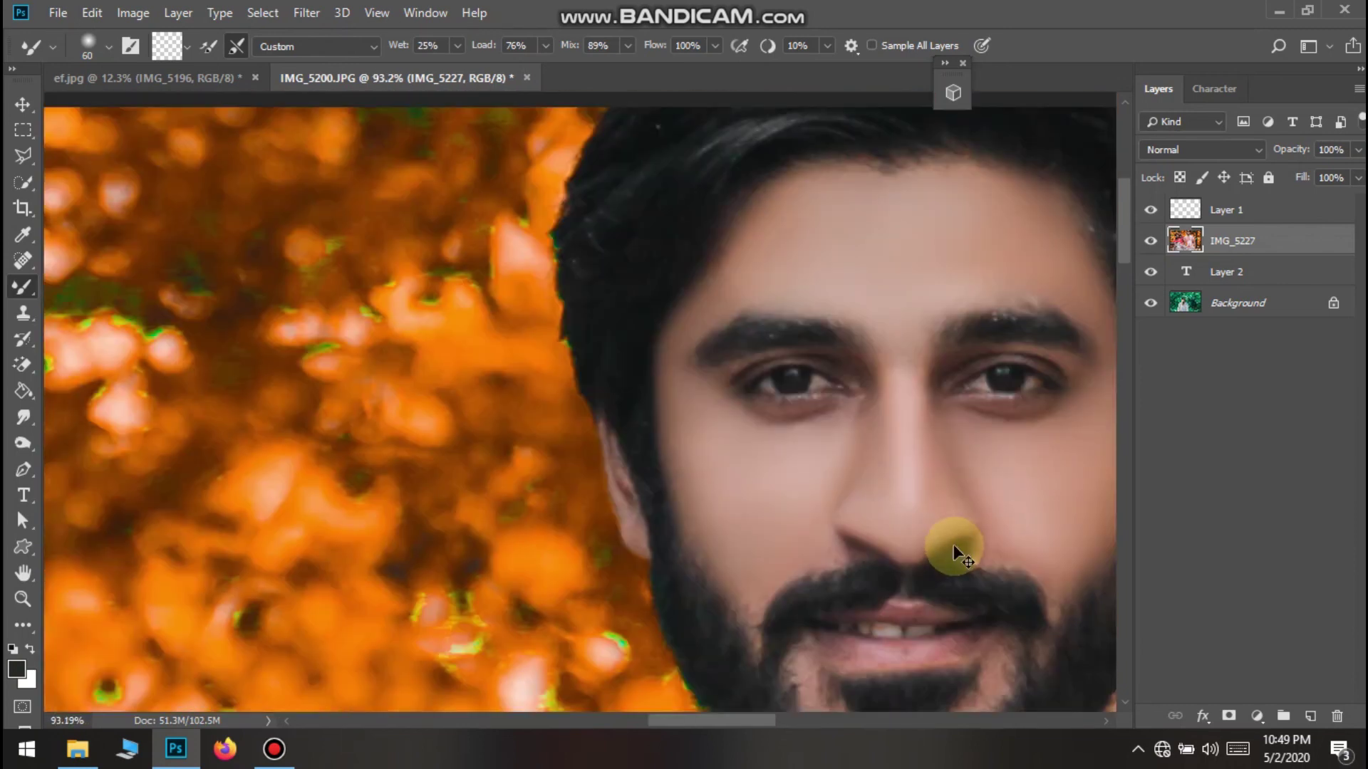
scroll(787, 641, "up", 5)
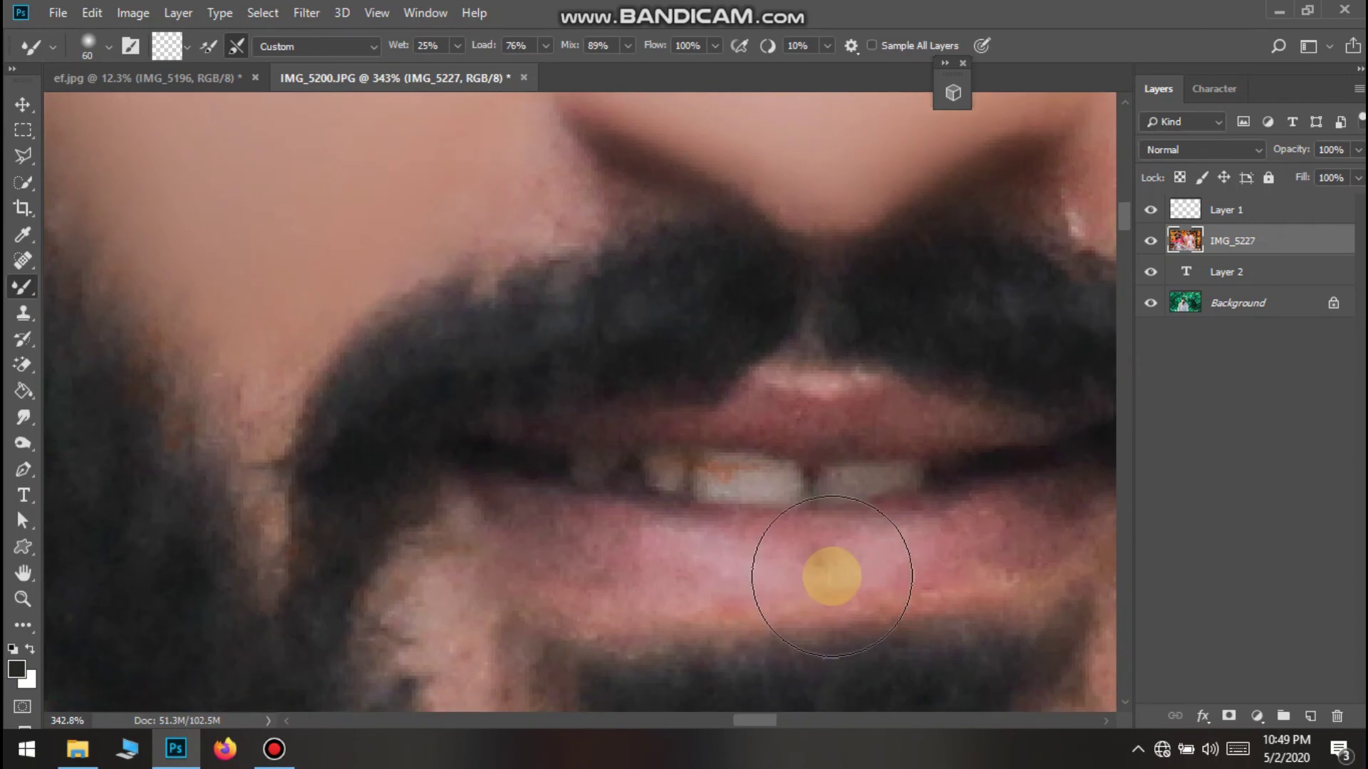
left_click_drag(831, 576, 677, 565)
mouse_move(528, 525)
left_mouse_down()
mouse_move(717, 556)
mouse_move(885, 561)
mouse_move(1087, 504)
left_mouse_up()
key("bracketleft")
mouse_move(819, 411)
left_mouse_down()
mouse_move(878, 426)
mouse_move(961, 399)
mouse_move(866, 417)
mouse_move(1029, 444)
mouse_move(824, 425)
left_mouse_up()
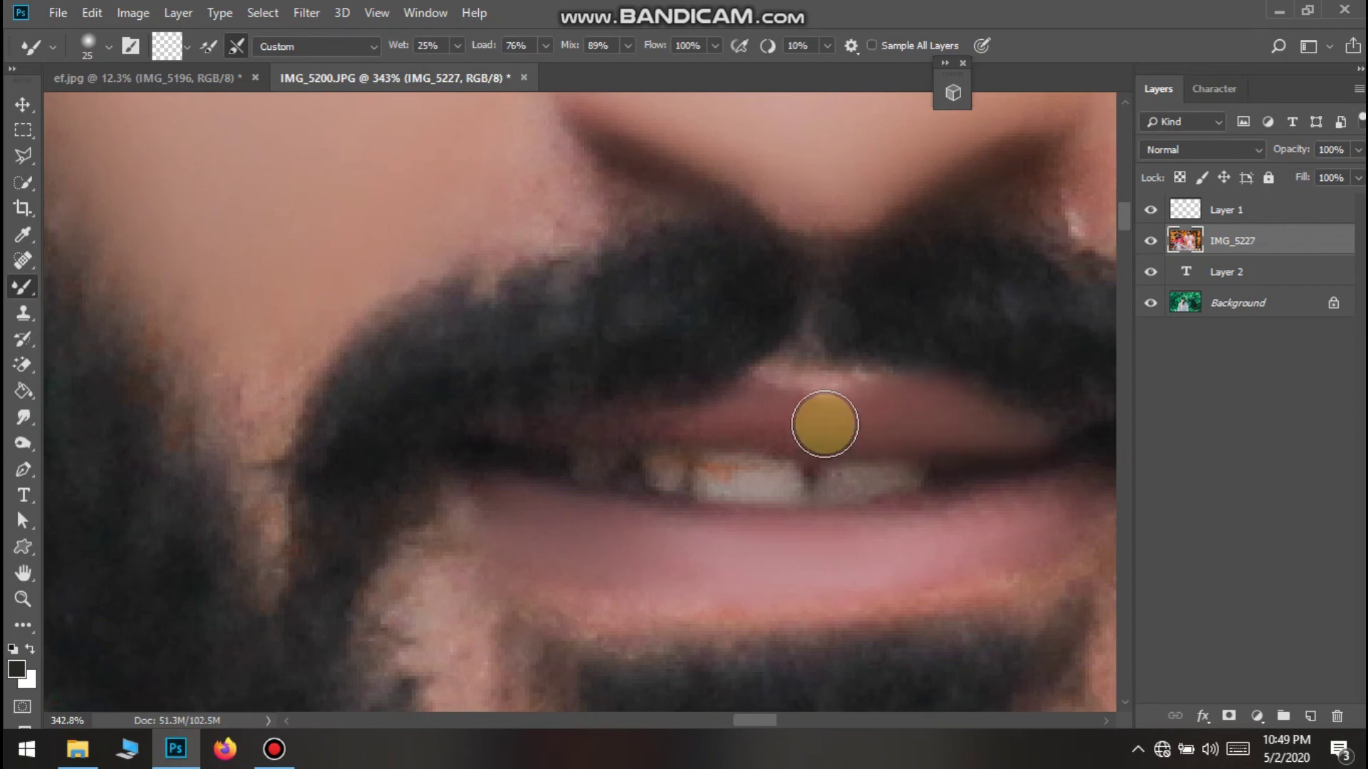
Start saving the retouched group photo under a new name, choosing JPEG format and the Desktop as the destination
scroll(632, 436, "down", 3)
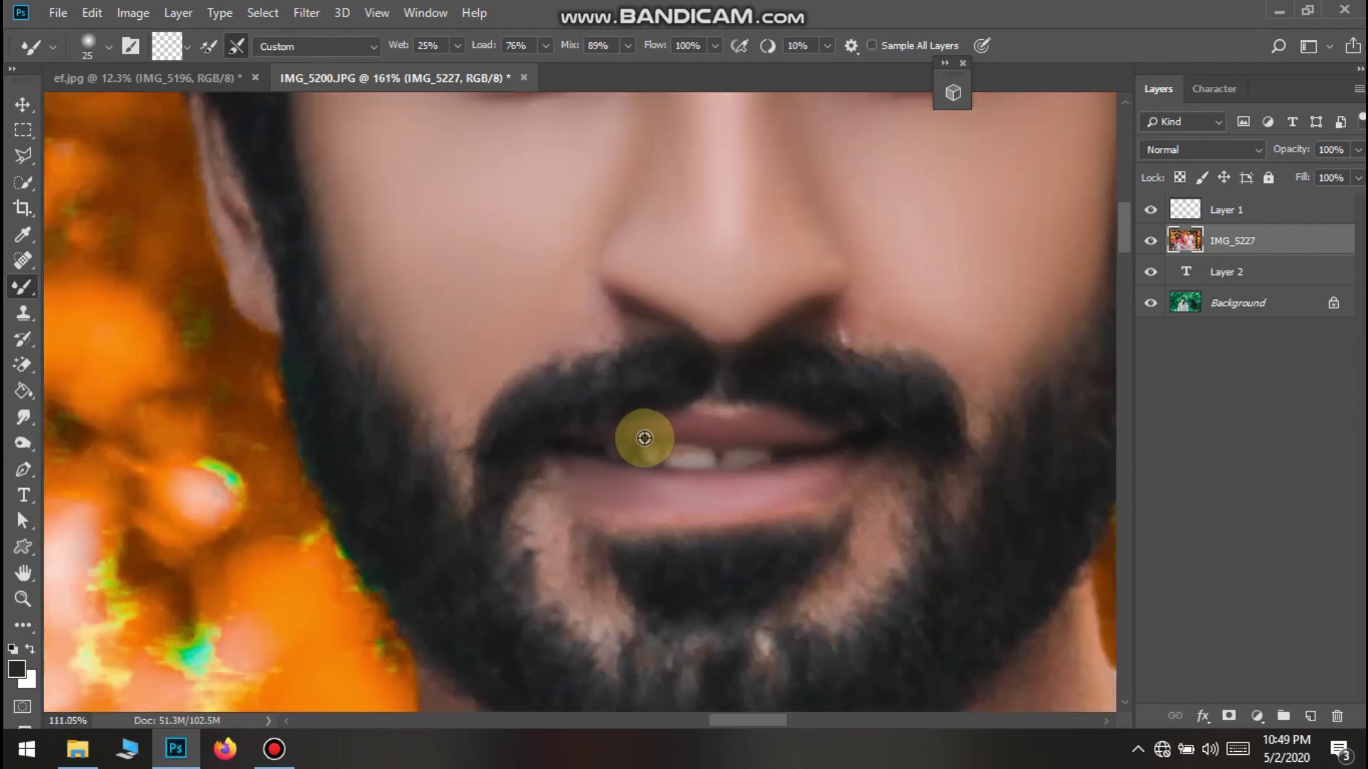
scroll(644, 438, "down", 10)
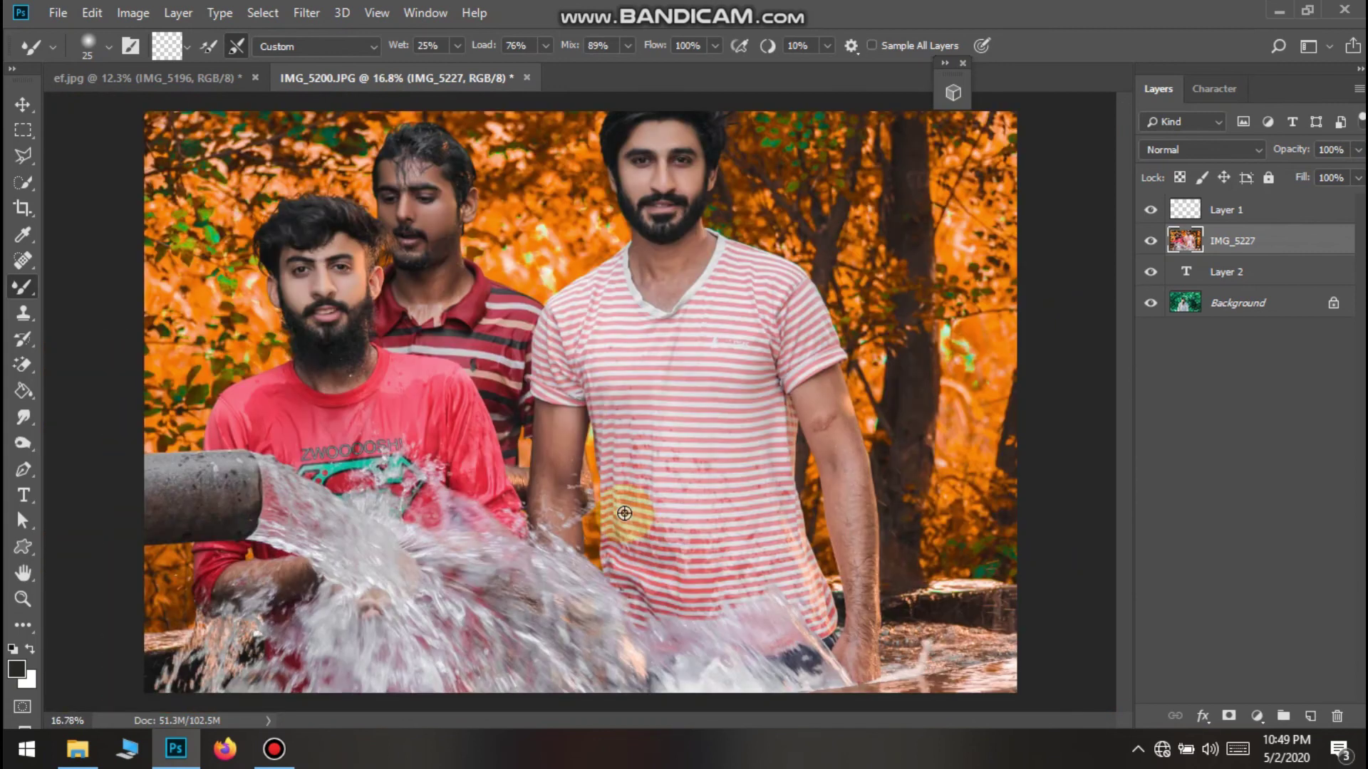
scroll(463, 226, "up", 1)
scroll(450, 225, "down", 1)
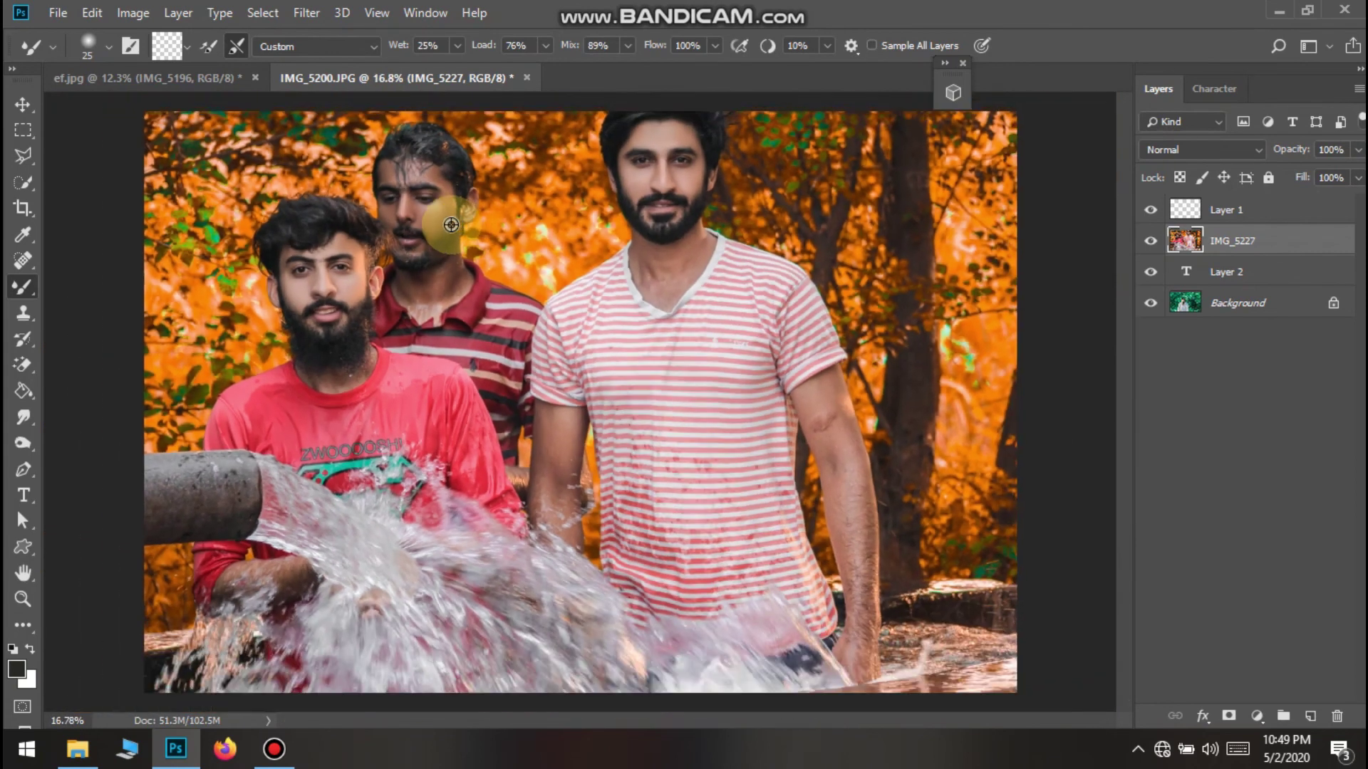
key("ctrl+shift+s")
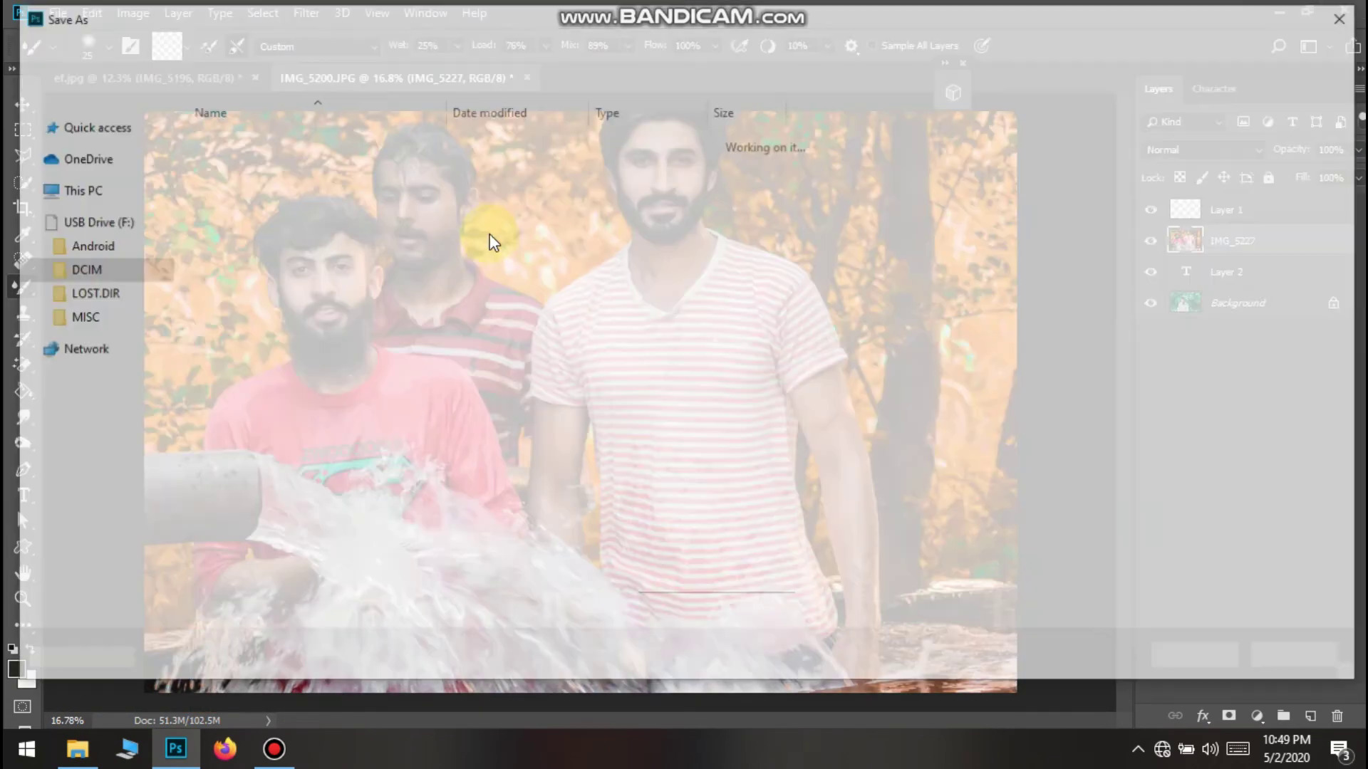
left_click(284, 502)
key("j")
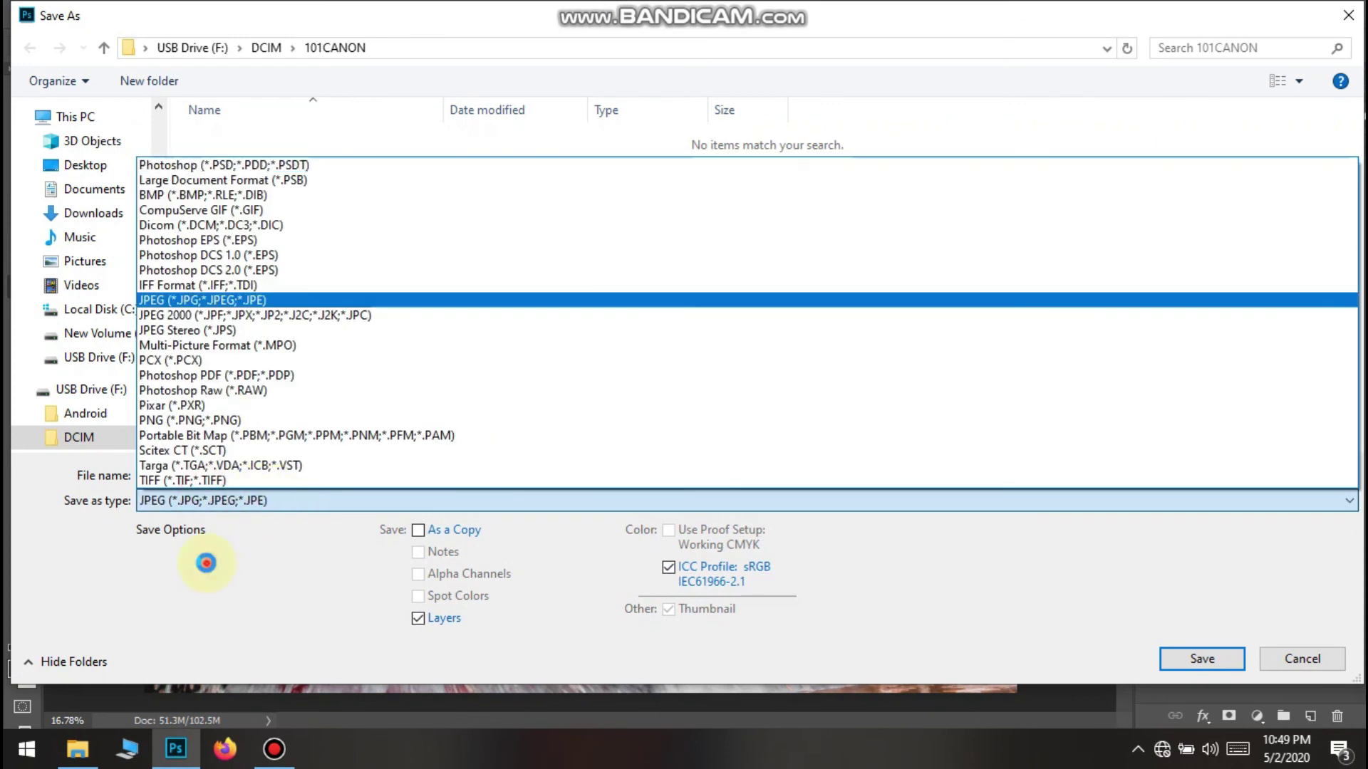
key("Return")
double_click(357, 474)
left_click(85, 164)
left_click(452, 498)
left_click(220, 525)
Name the file tt443r3 and save it as a progressive JPEG at maximum quality 12
double_click(350, 475)
type("tt443r3")
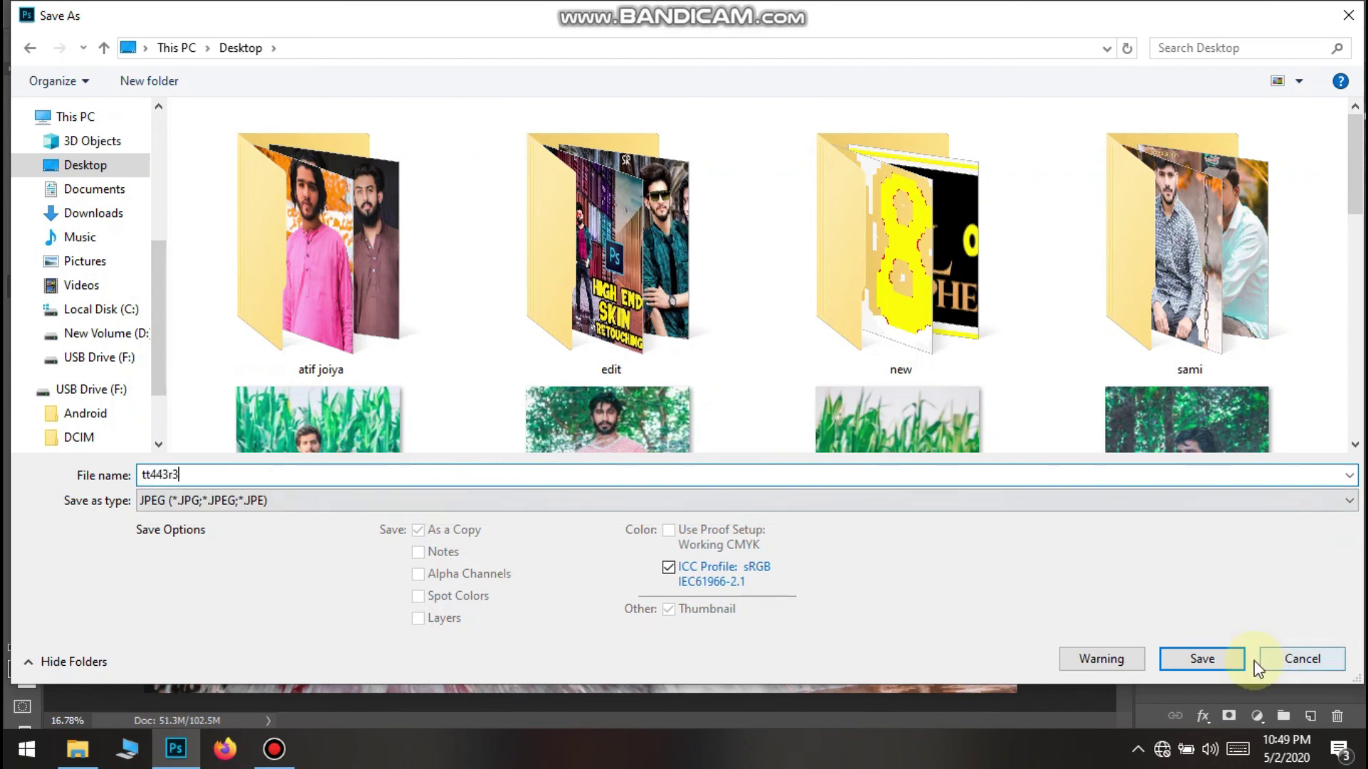
left_click(1243, 660)
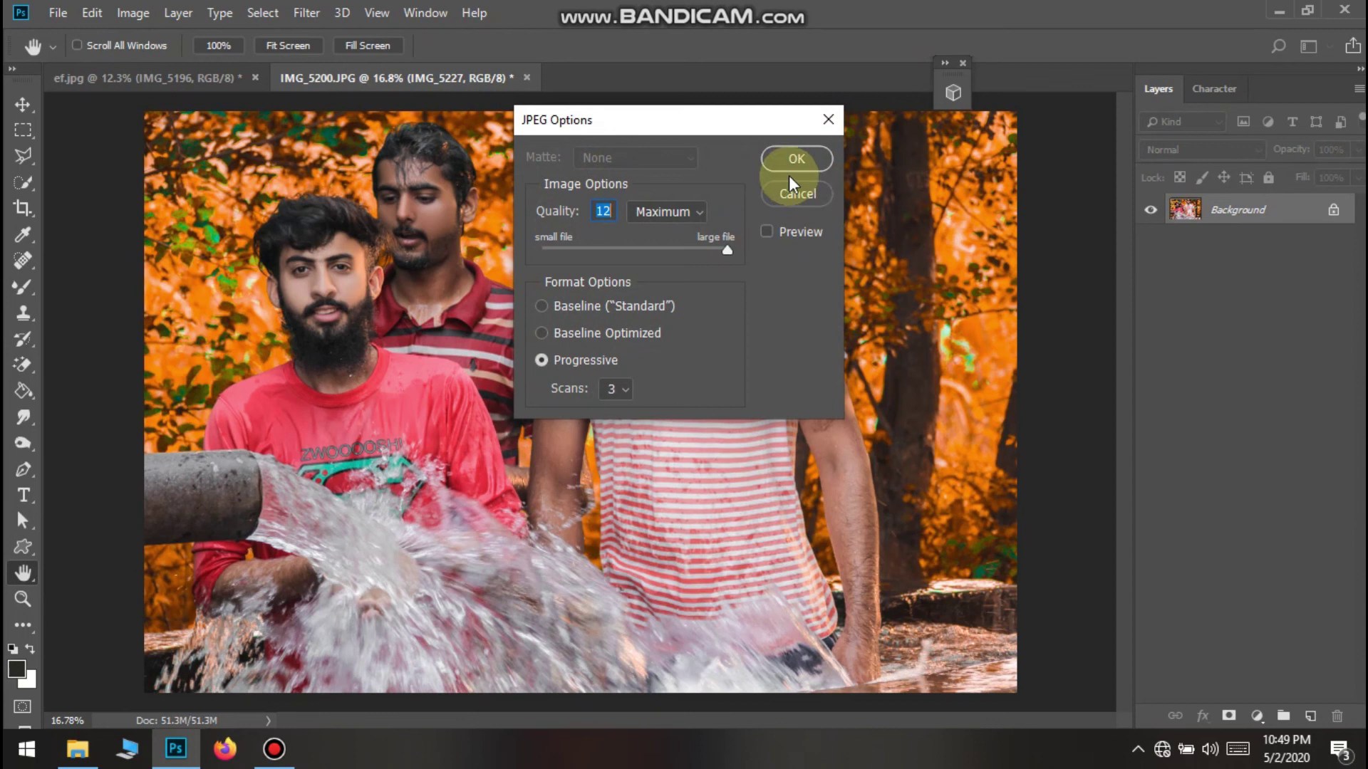
left_click(803, 169)
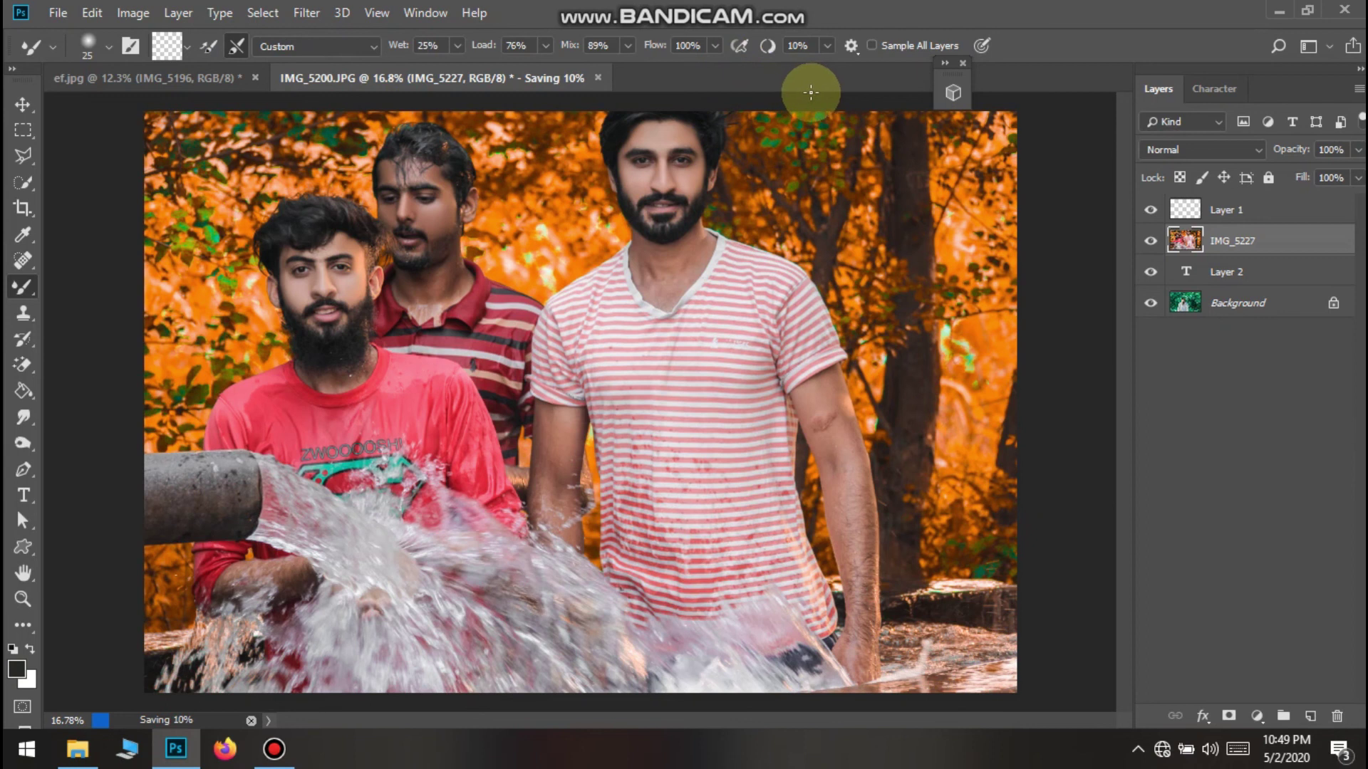
scroll(823, 189, "down", 1)
scroll(778, 217, "up", 1)
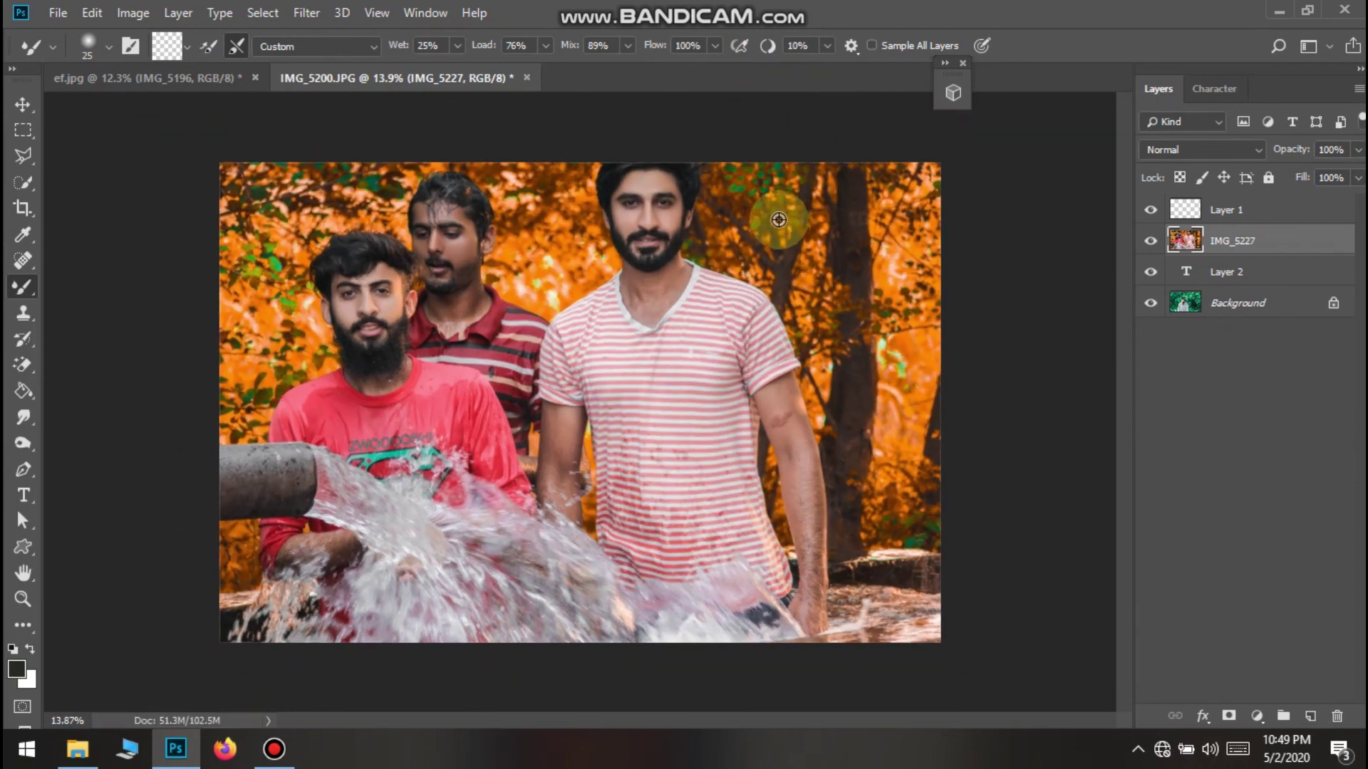
scroll(772, 178, "up", 1)
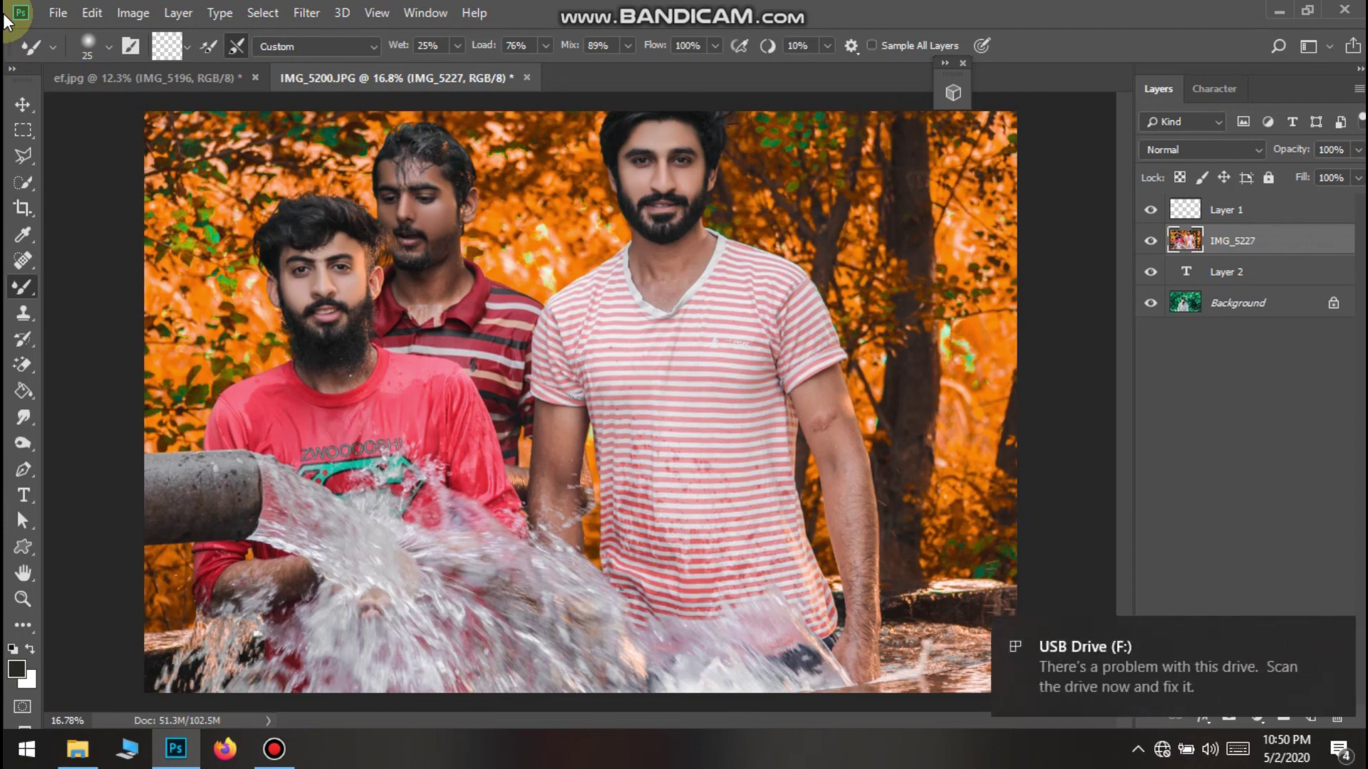
left_click(5, 17)
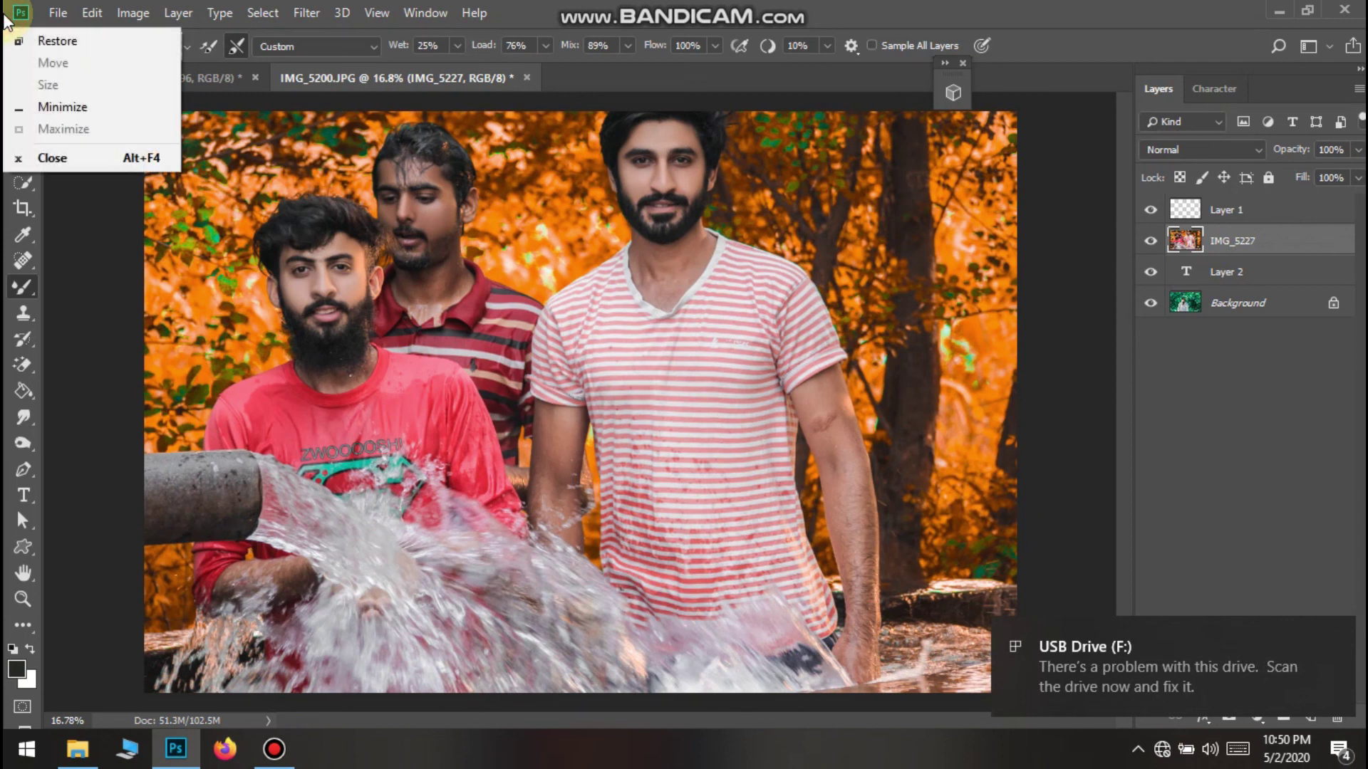
left_click(611, 382)
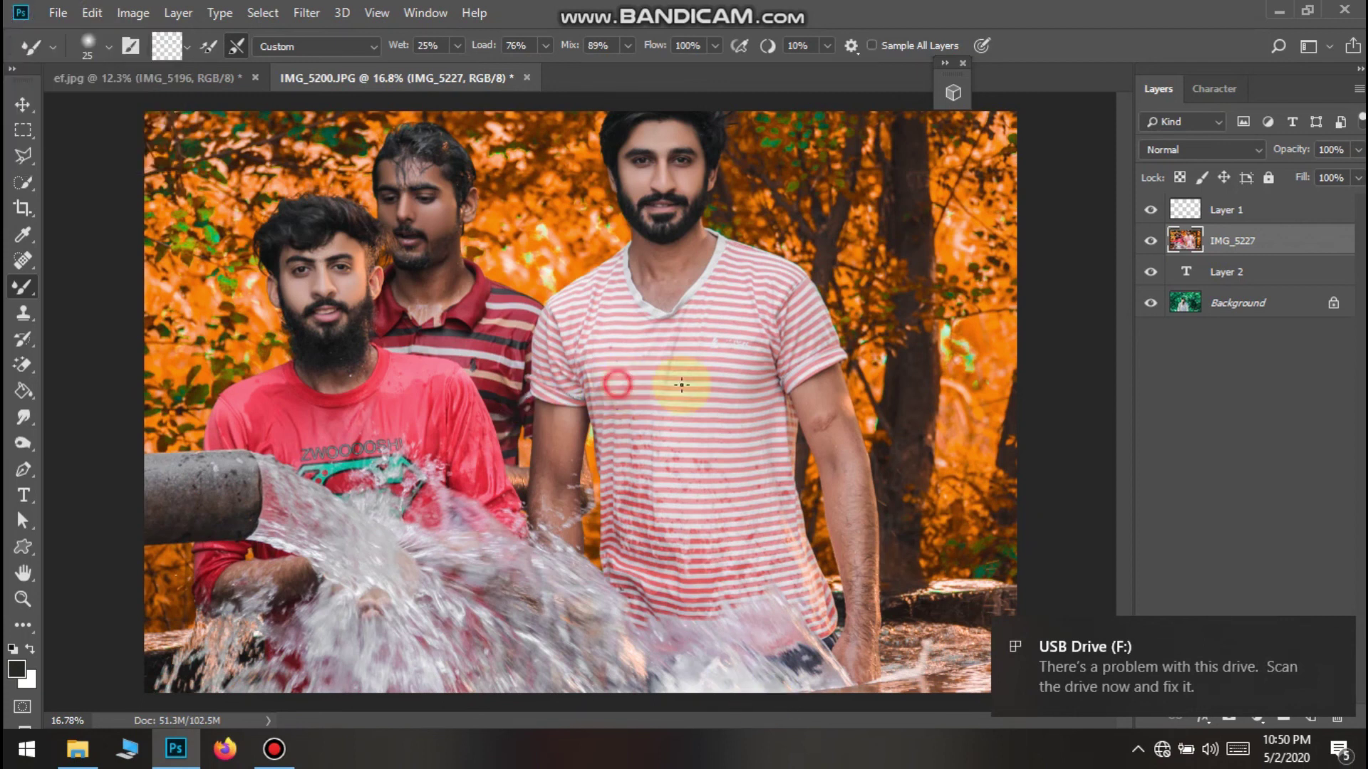